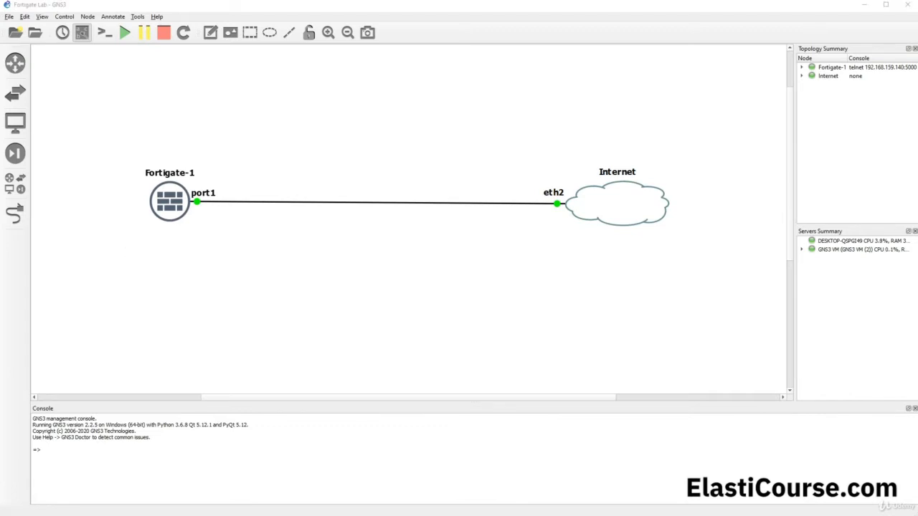
# - Switch from GNS3 to the browser showing the FortiGate web GUI dashboard
pyautogui.hotkey('alt', 'Tab')
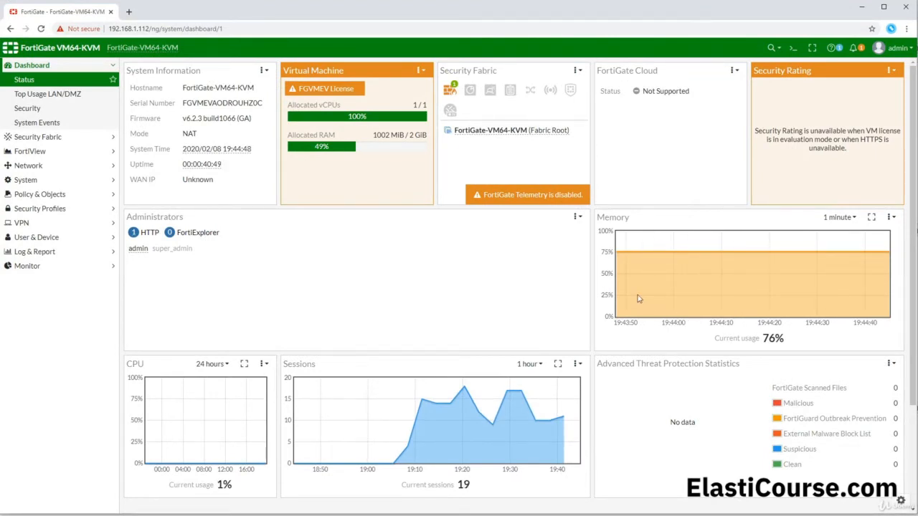
# - List the physical interfaces under Network > Interfaces and open port2 for editing
pyautogui.click(28, 165)
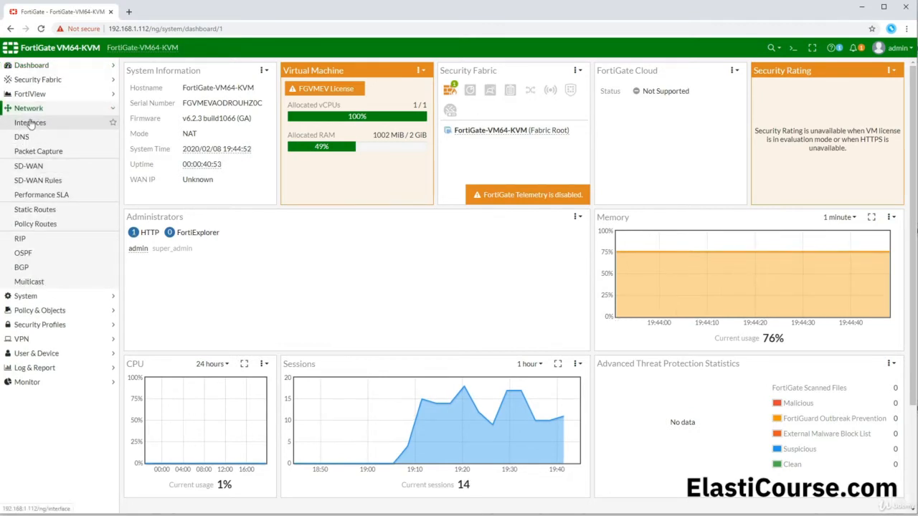
pyautogui.click(51, 128)
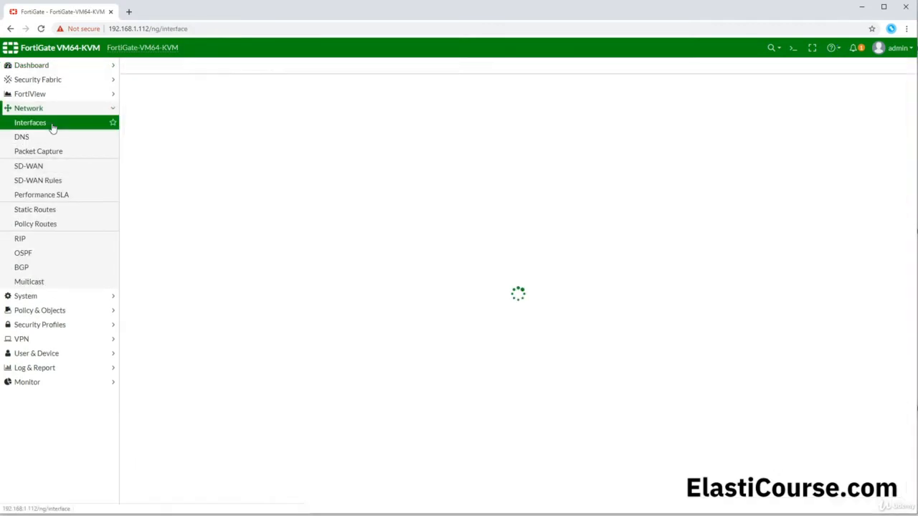
pyautogui.click(126, 160)
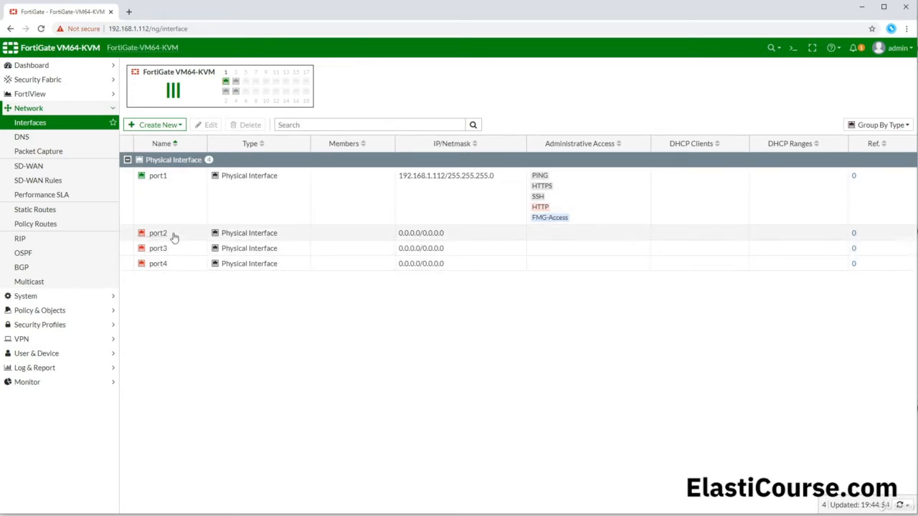
pyautogui.doubleClick(173, 237)
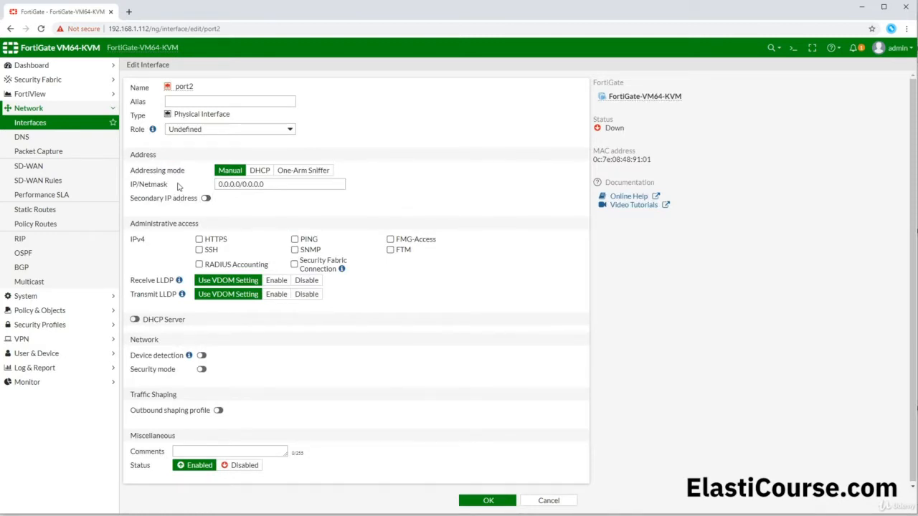
# - Give port2 the alias Sales, keeping role Undefined and Manual addressing
pyautogui.click(183, 101)
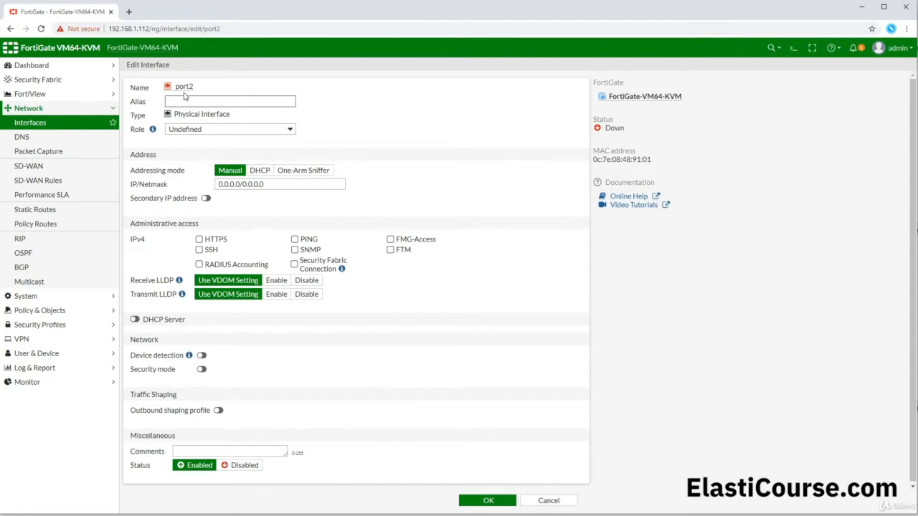
pyautogui.write('Sales')
pyautogui.click(185, 133)
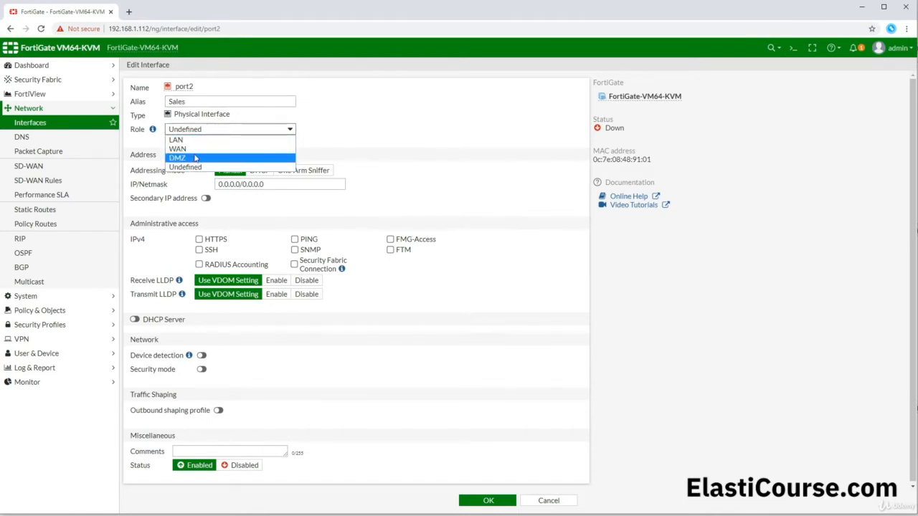
pyautogui.click(27, 68)
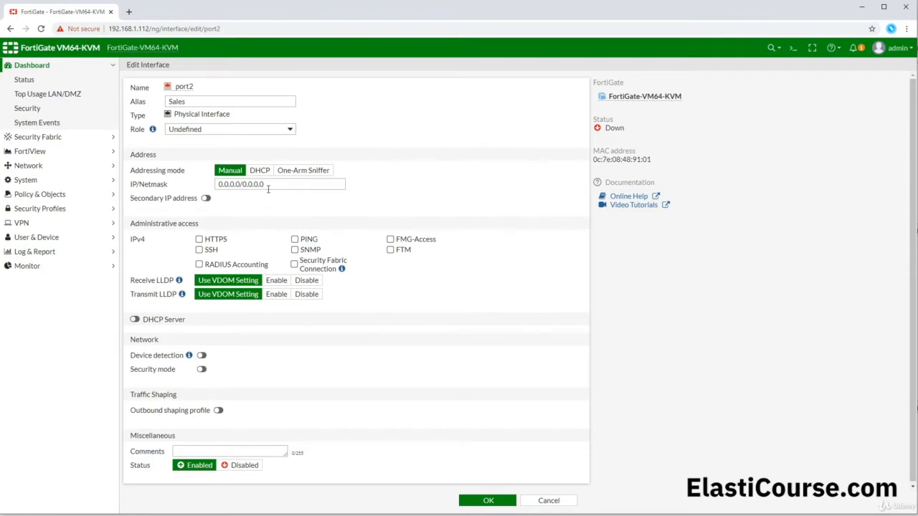
pyautogui.click(260, 170)
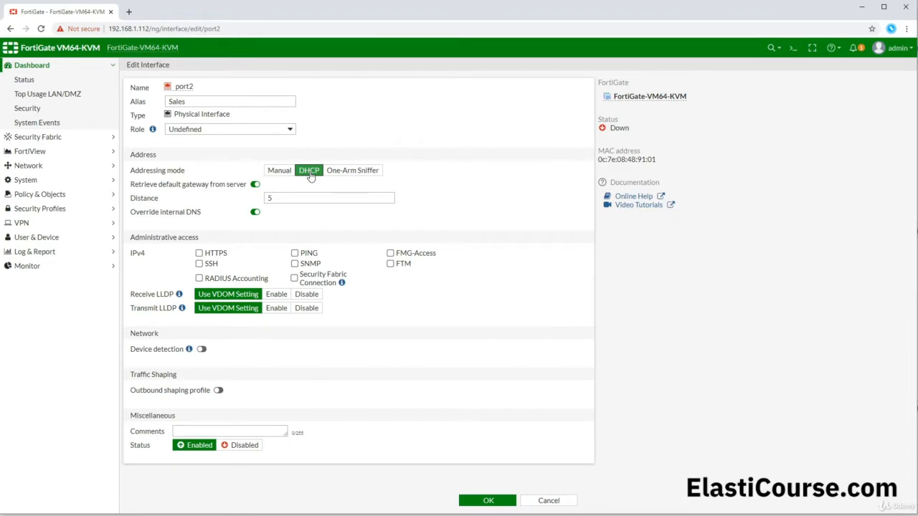
pyautogui.click(287, 173)
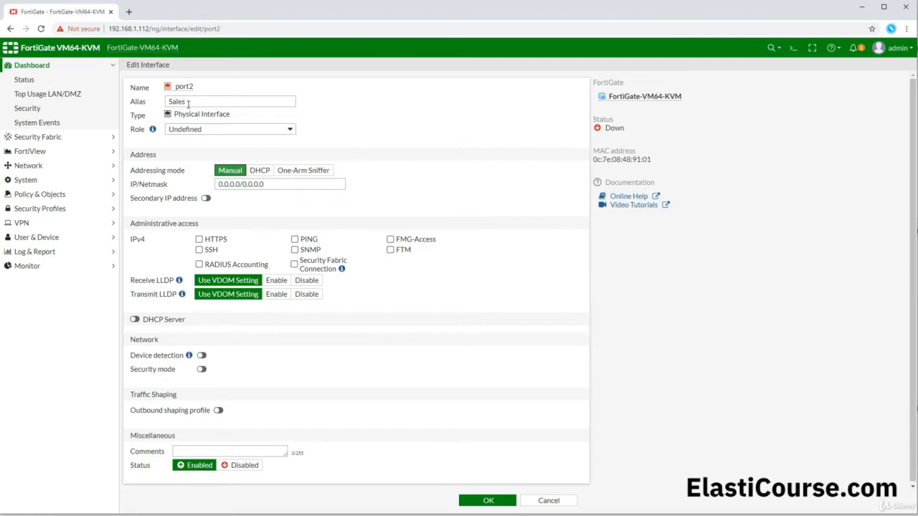
pyautogui.click(279, 184)
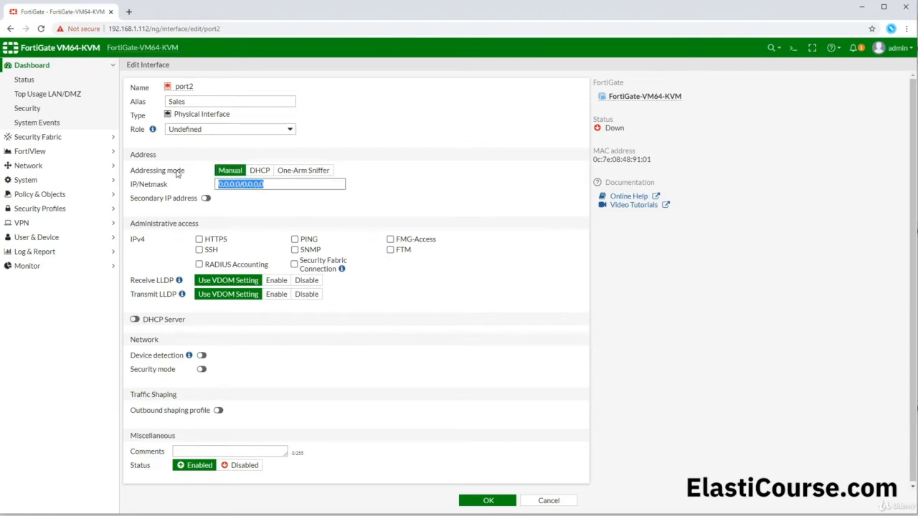
# - Set port2 to 10.10.100.1/24, allow PING, and enable its DHCP server
pyautogui.write('101')
pyautogui.press('BackSpace')
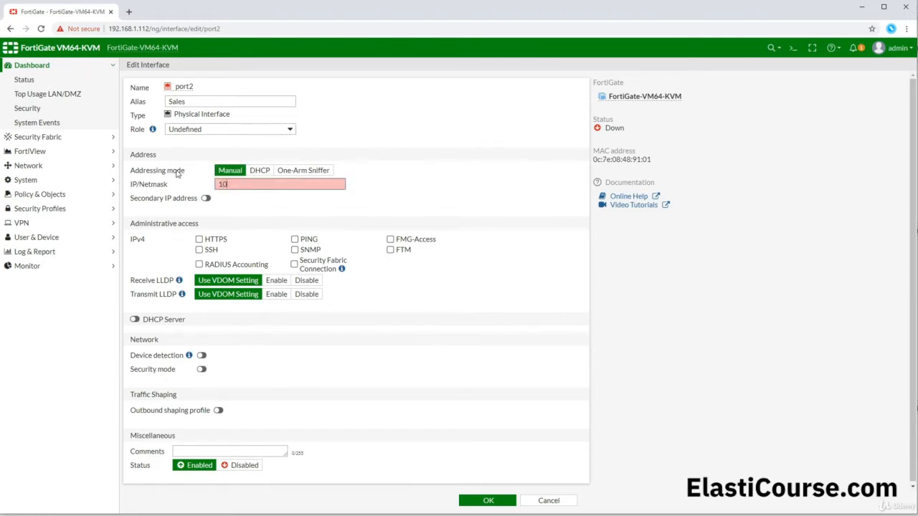
pyautogui.write('.10.100.0/24')
pyautogui.moveTo(250, 184); pyautogui.dragTo(256, 185)
pyautogui.write('1')
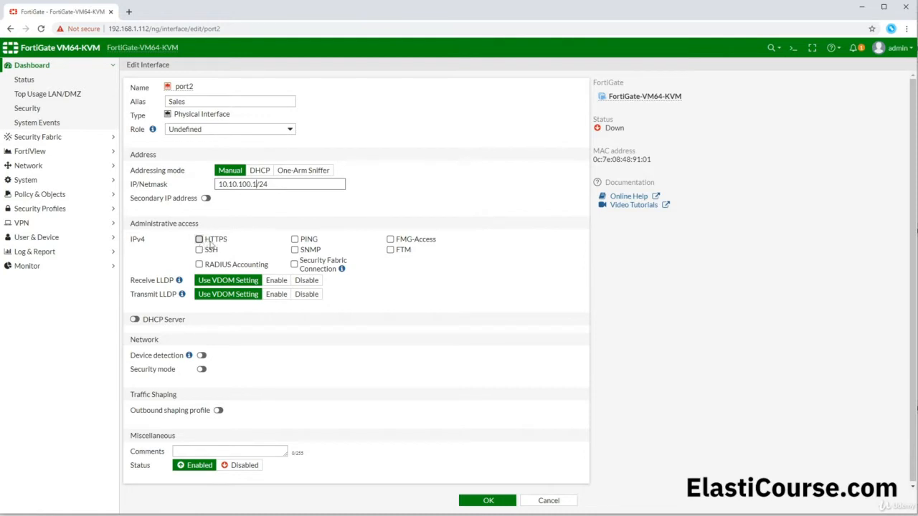
pyautogui.click(295, 240)
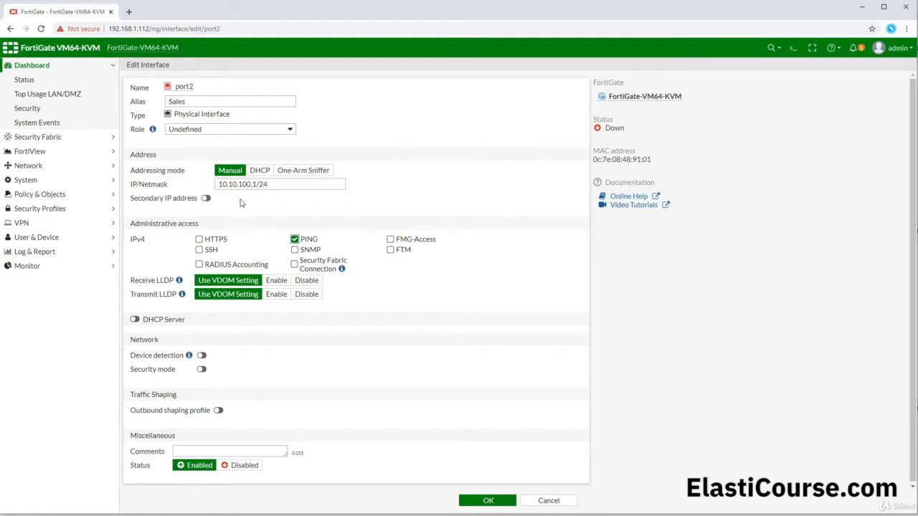
pyautogui.click(134, 319)
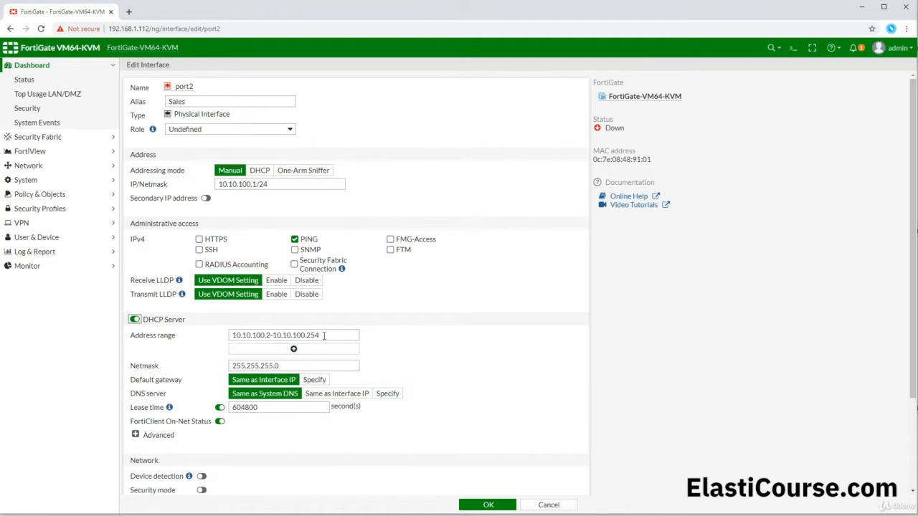
# - Expand port2's advanced DHCP settings and set the DHCP mode to Relay
pyautogui.moveTo(278, 185); pyautogui.dragTo(216, 187)
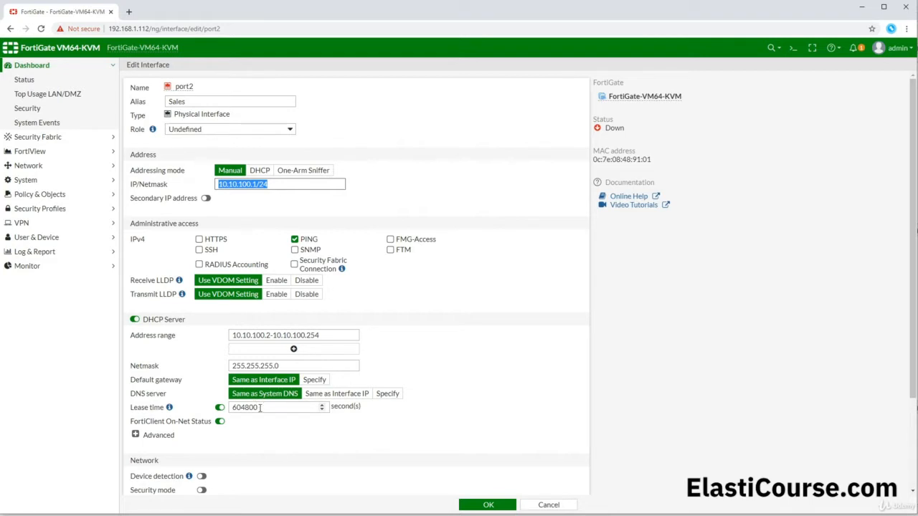
pyautogui.click(135, 435)
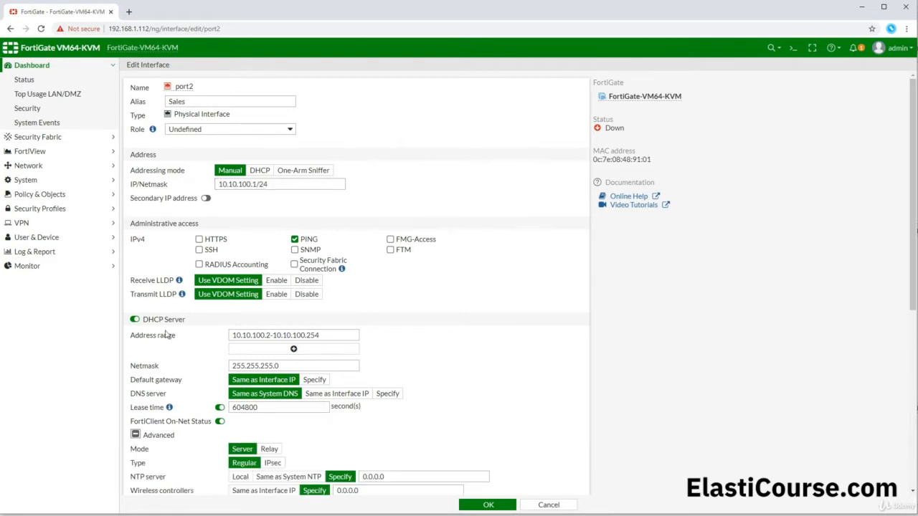
pyautogui.scroll(-4, 165, 335)
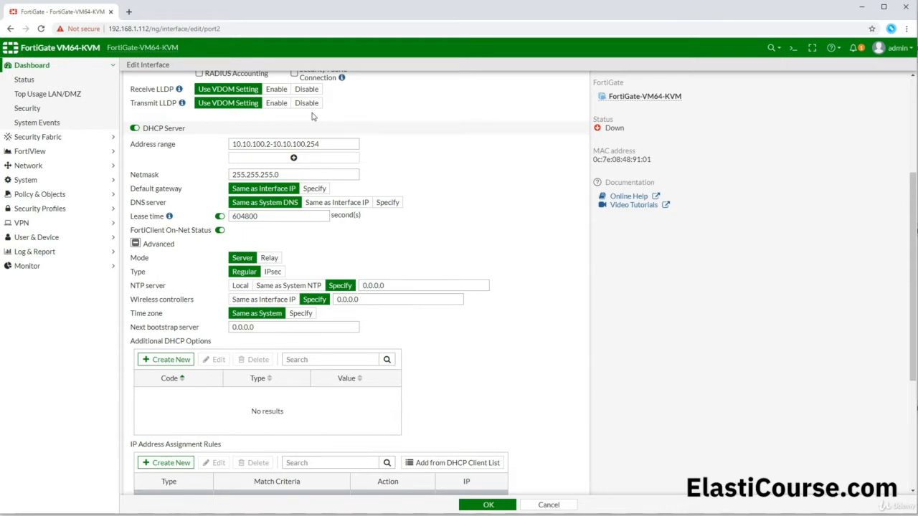
pyautogui.click(271, 258)
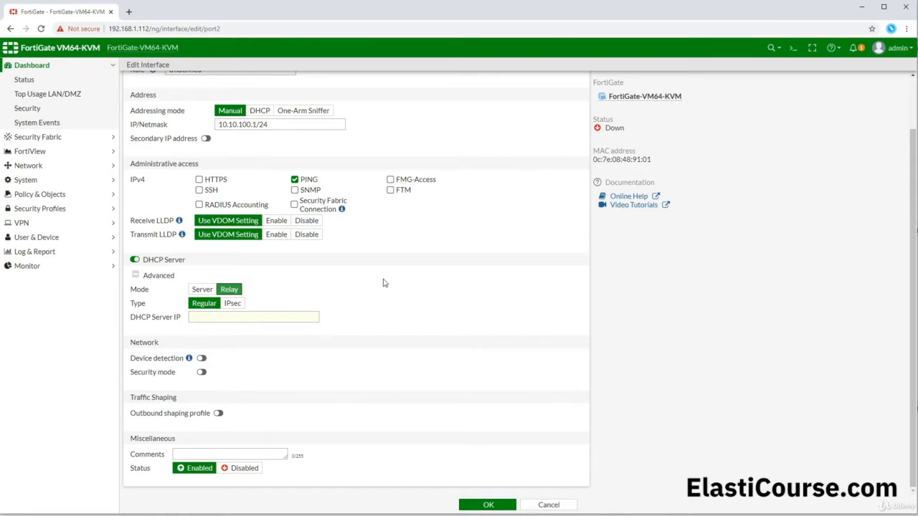
# - Enter 10.10.10.1 as the DHCP relay's server IP address
pyautogui.click(212, 318)
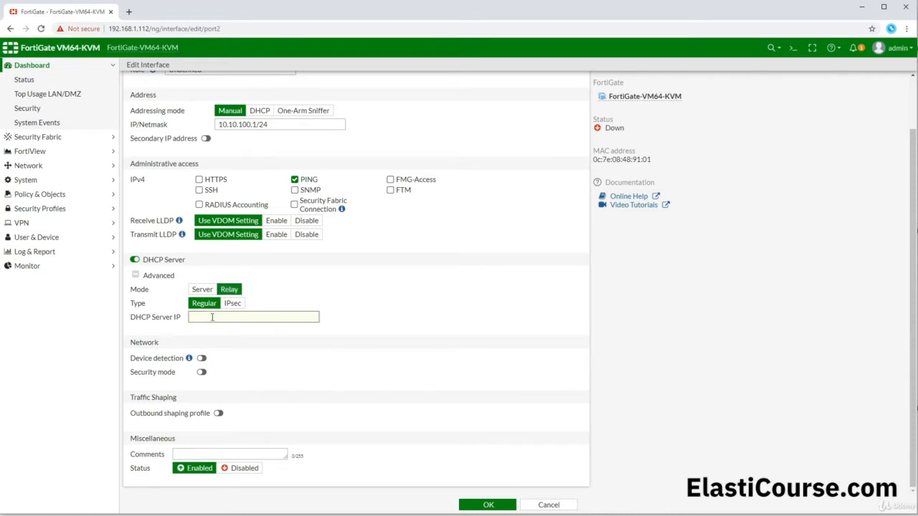
pyautogui.write('10')
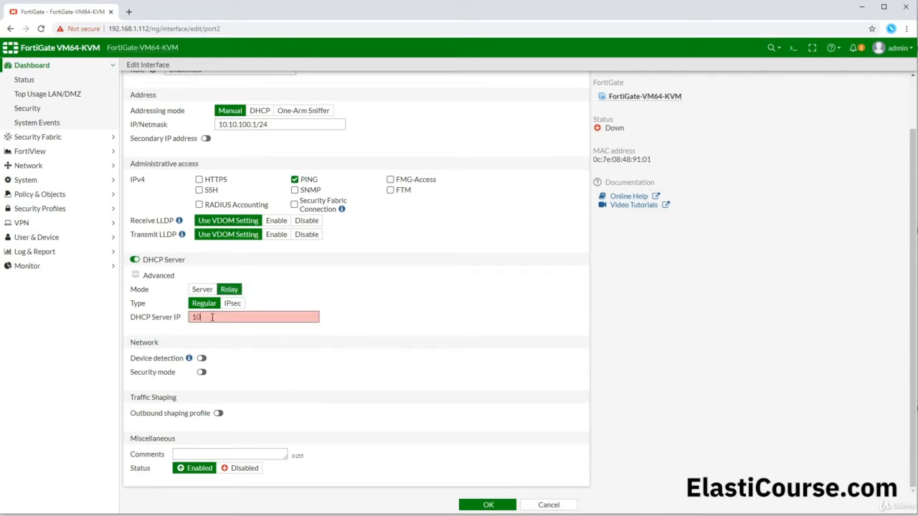
pyautogui.write('.10.10.15')
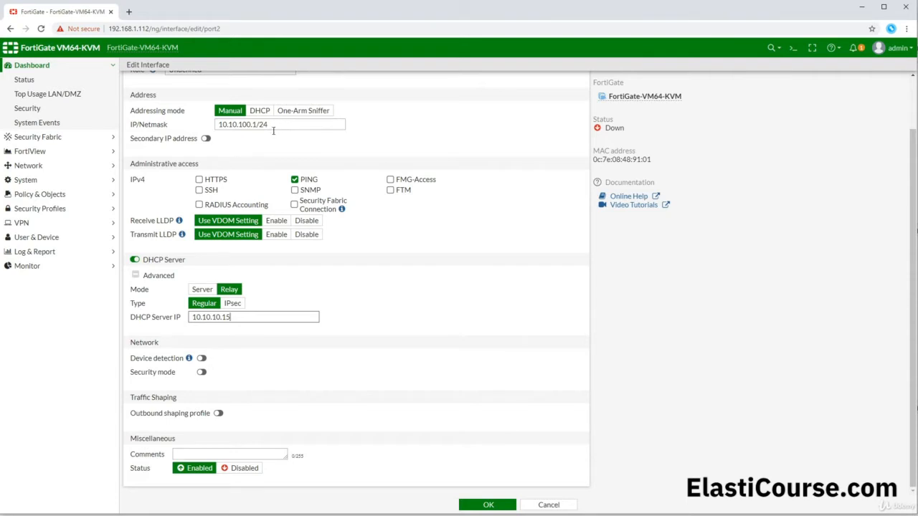
pyautogui.moveTo(229, 317); pyautogui.dragTo(191, 317)
# - Return port2's DHCP to Server mode without adding extra DHCP options, then save the interface
pyautogui.click(195, 291)
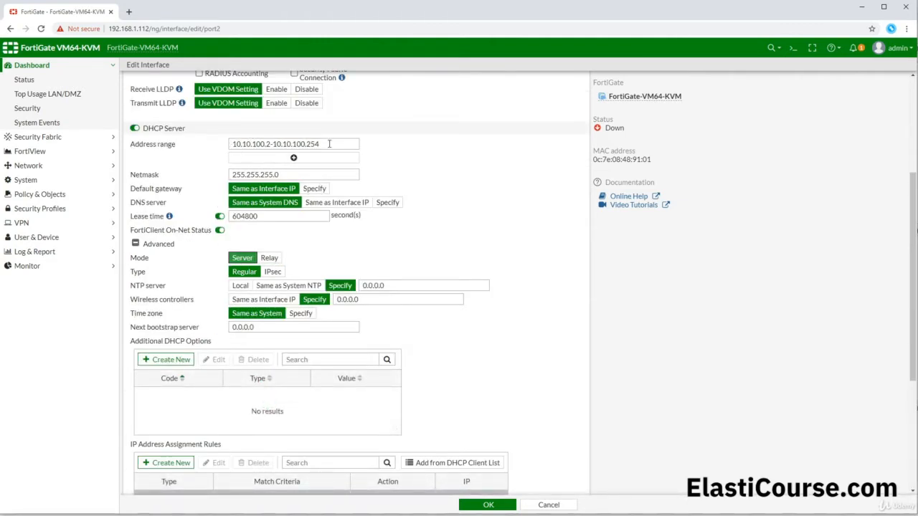
pyautogui.scroll(-2, 330, 168)
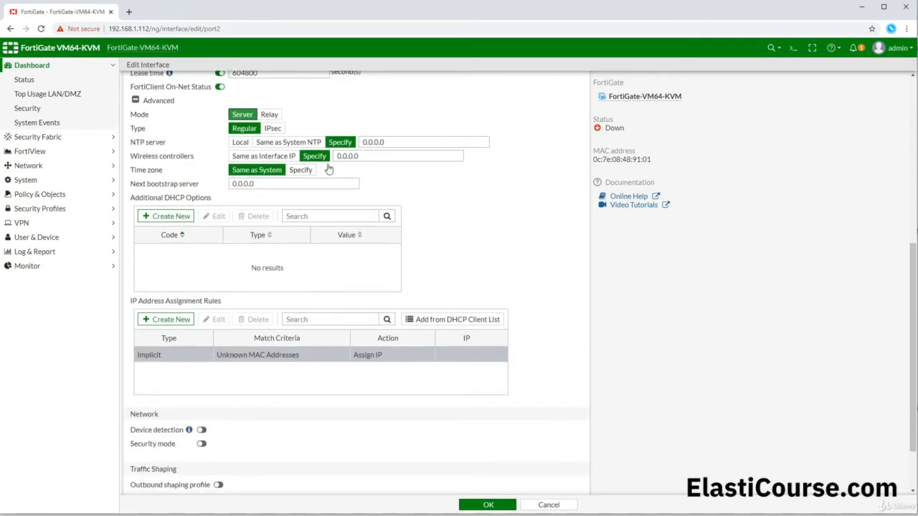
pyautogui.click(171, 217)
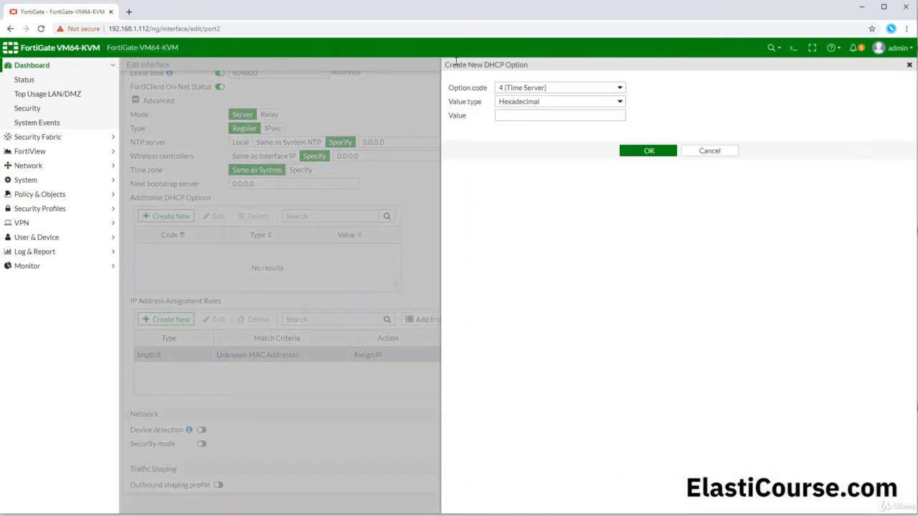
pyautogui.click(549, 88)
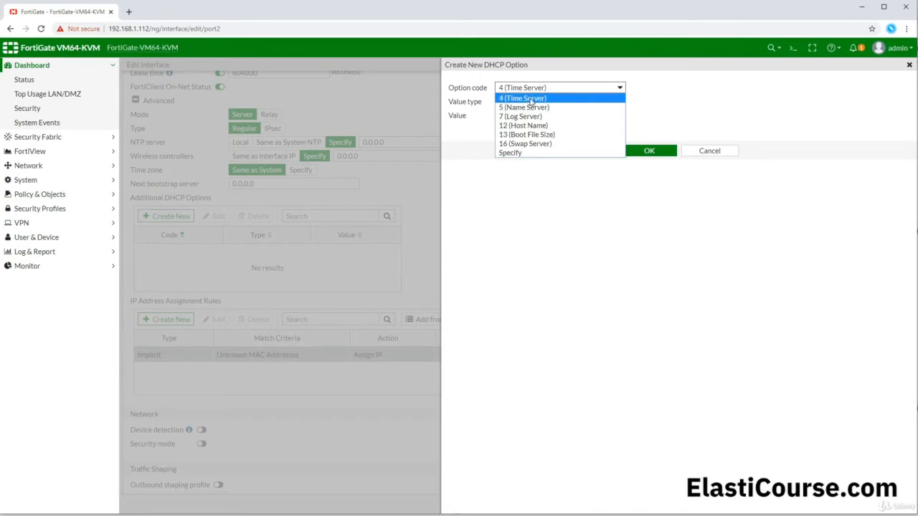
pyautogui.click(764, 120)
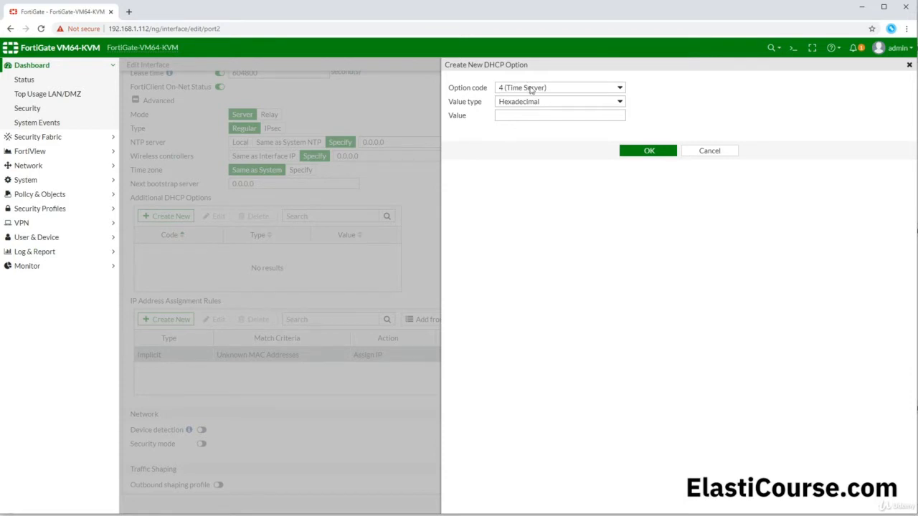
pyautogui.click(700, 150)
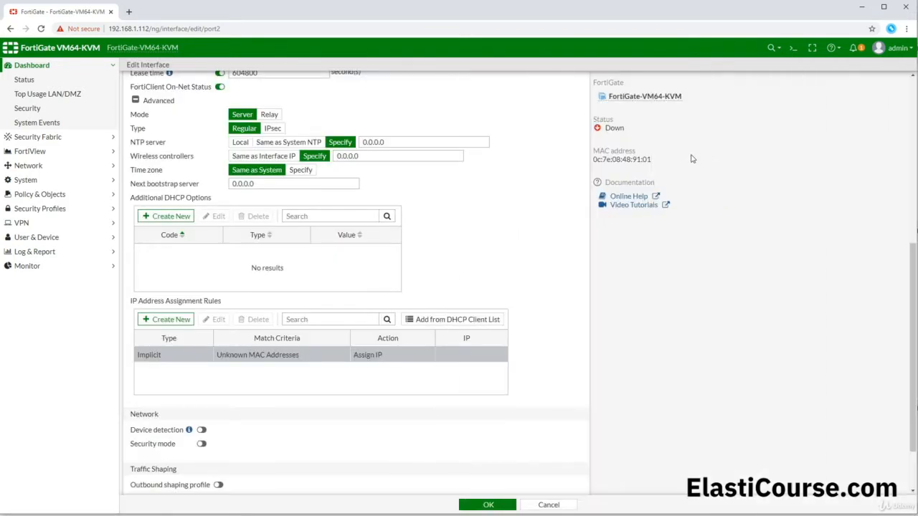
pyautogui.scroll(-2, 342, 185)
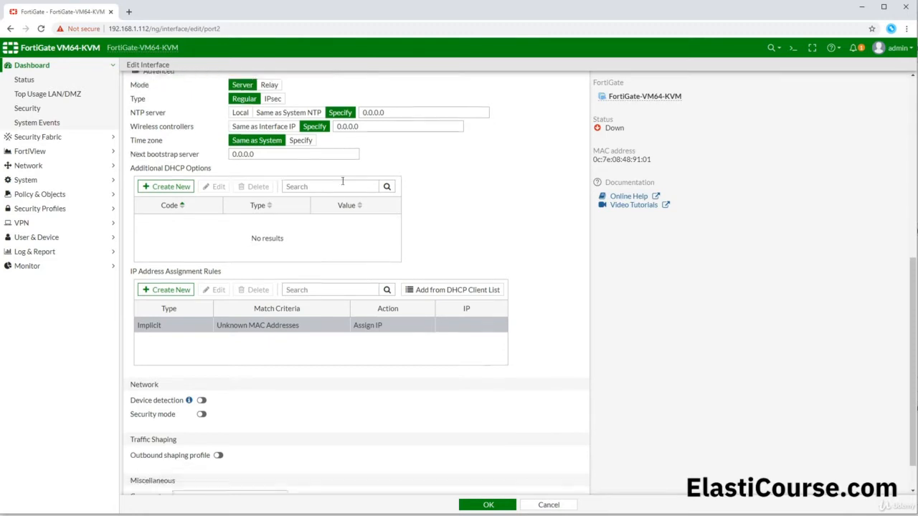
pyautogui.click(484, 505)
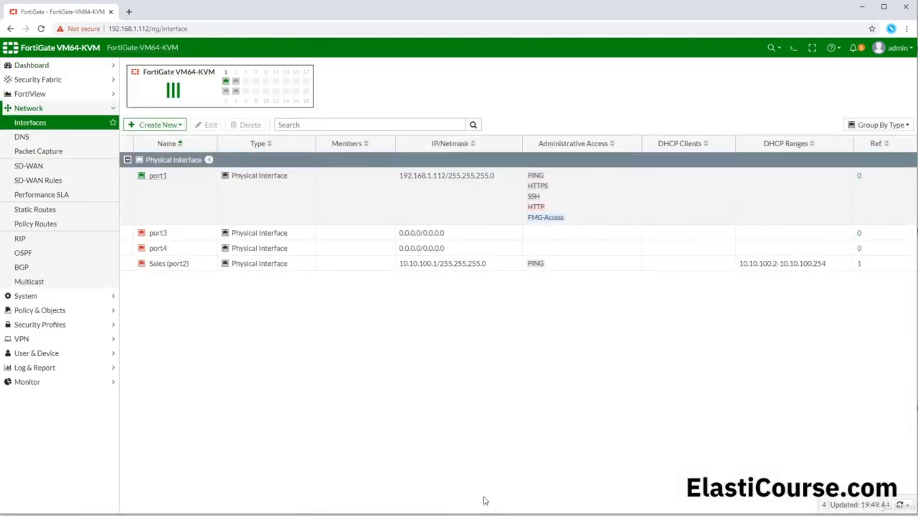
# - Confirm Sales (port2) shows DHCP range 10.10.100.2–10.10.100.254, then go back to GNS3
pyautogui.moveTo(156, 268)
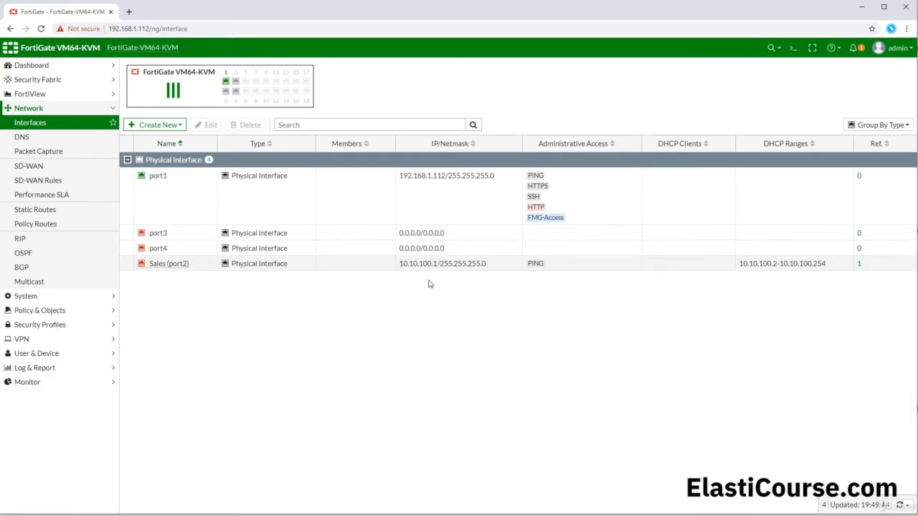
pyautogui.moveTo(184, 265)
pyautogui.click(107, 515)
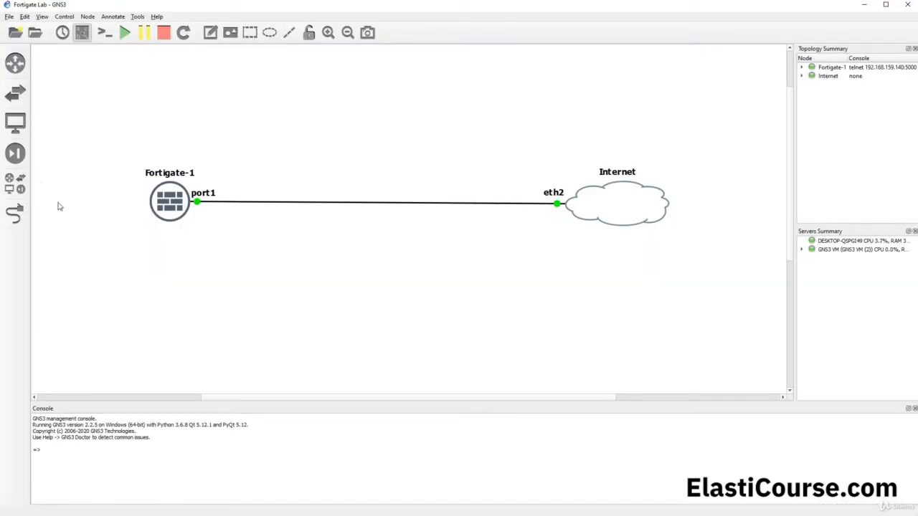
# - Add a VPCS host to the topology and rename it Sales-PC
pyautogui.click(21, 190)
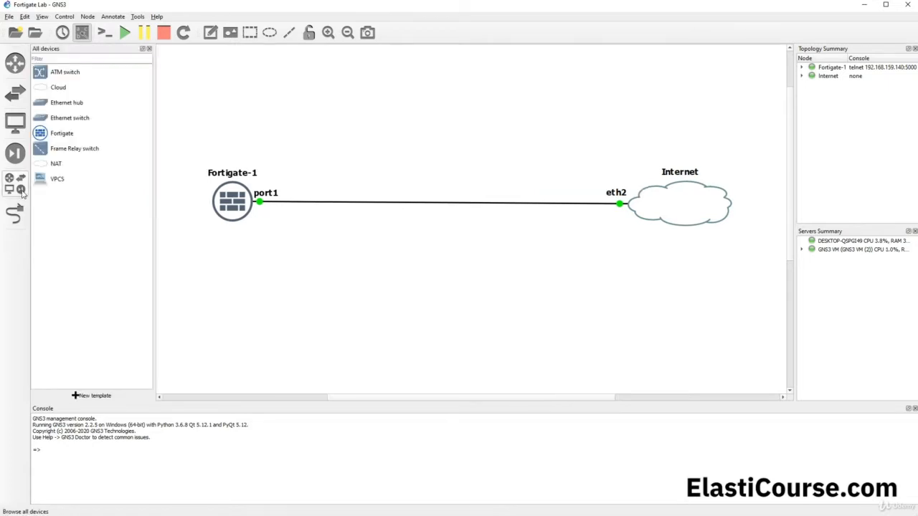
pyautogui.moveTo(53, 183); pyautogui.dragTo(218, 288)
pyautogui.click(443, 280)
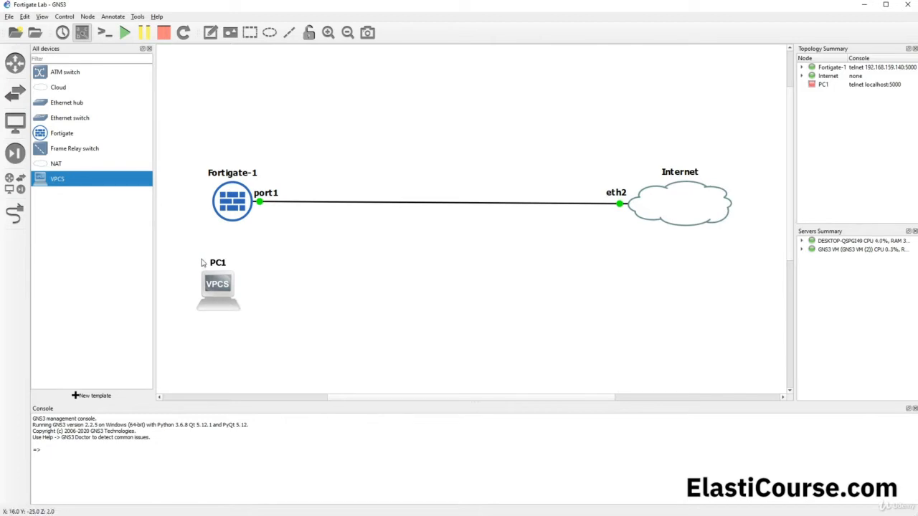
pyautogui.doubleClick(222, 265)
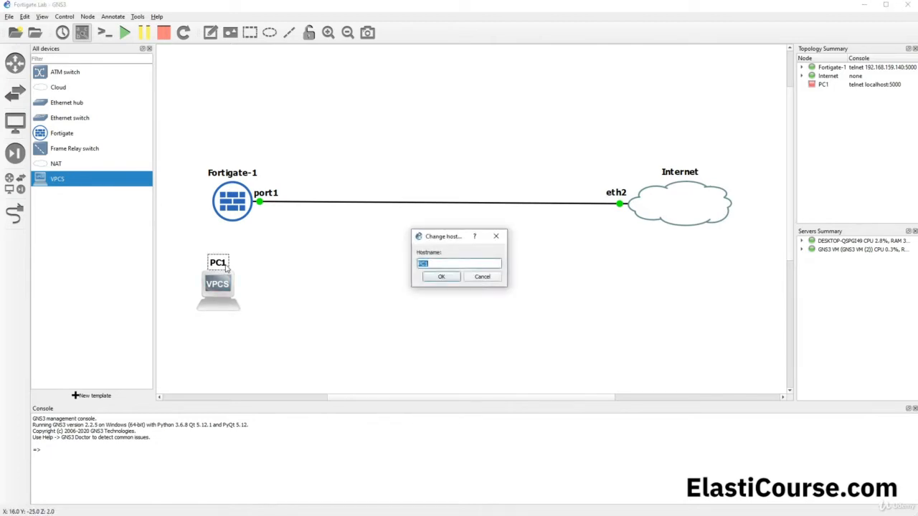
pyautogui.write('Sales-')
pyautogui.click(454, 277)
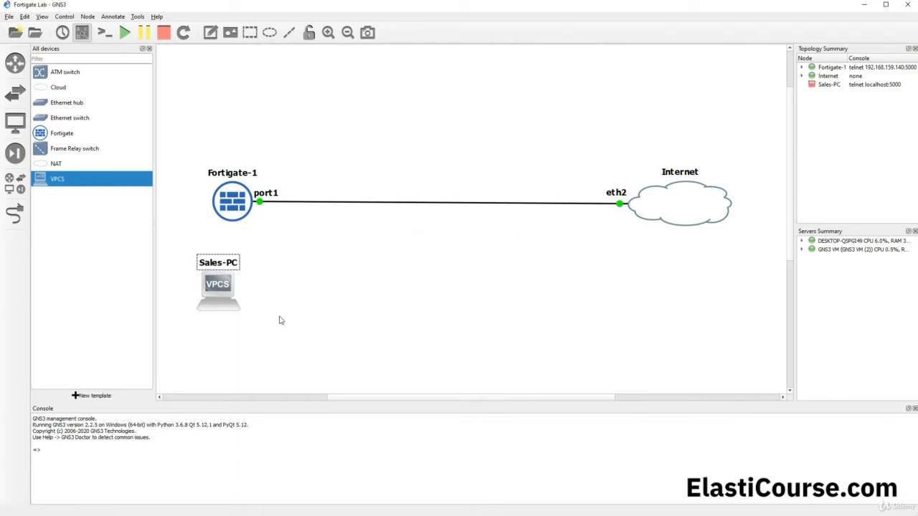
pyautogui.moveTo(218, 297); pyautogui.dragTo(214, 336)
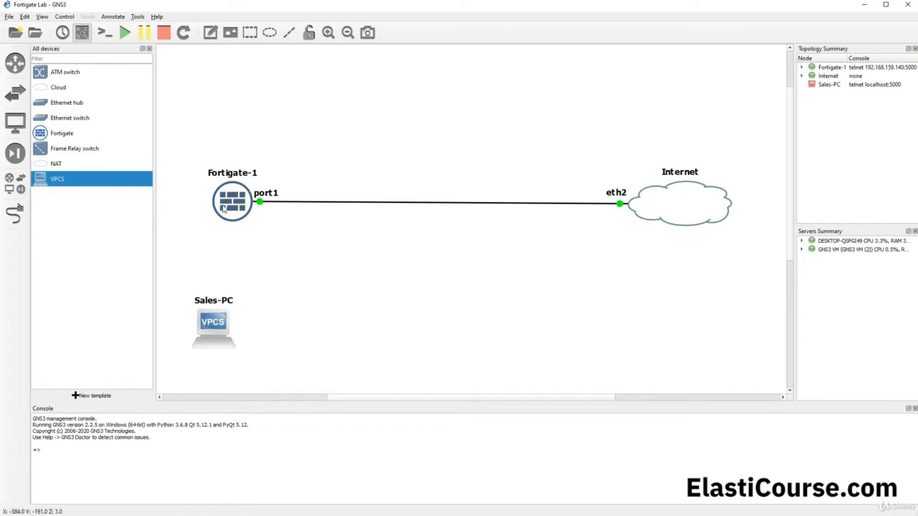
# - Add an Ethernet switch running on the GNS3 VM server
pyautogui.moveTo(227, 207)
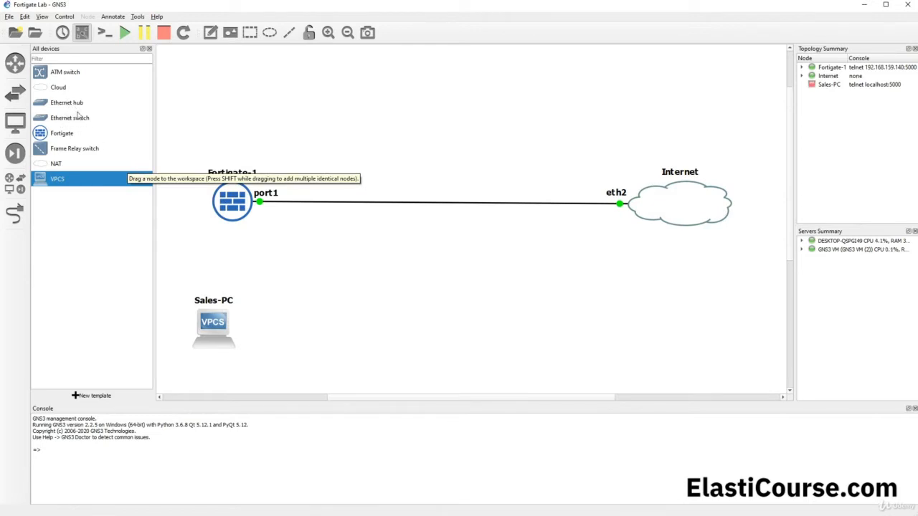
pyautogui.moveTo(79, 117); pyautogui.dragTo(224, 254)
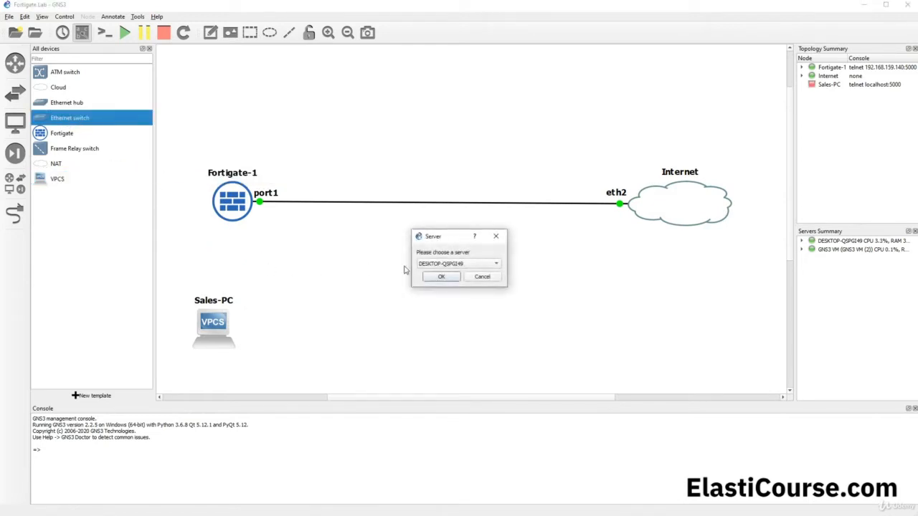
pyautogui.click(456, 264)
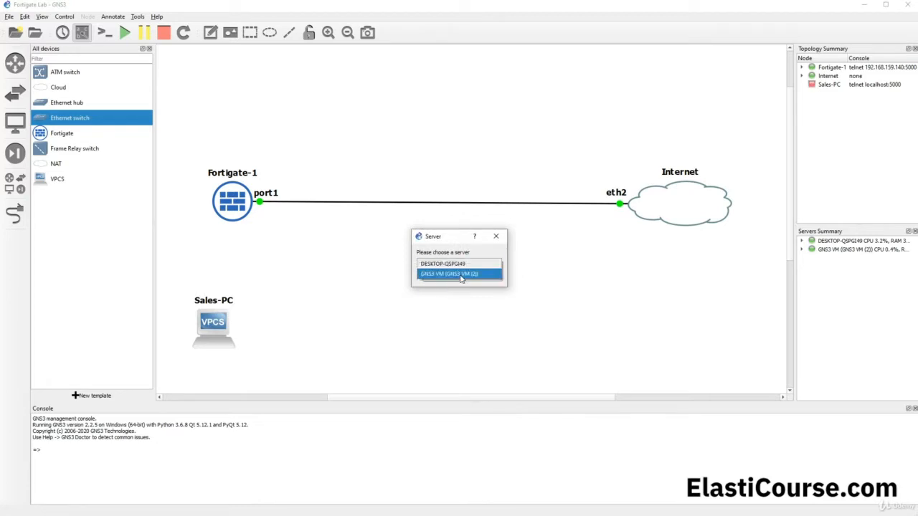
pyautogui.click(461, 274)
pyautogui.click(459, 279)
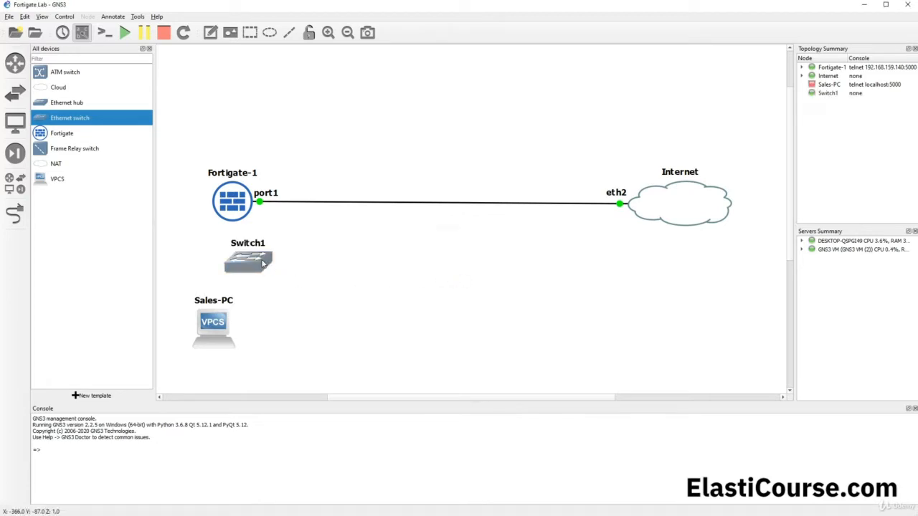
# - Place Switch1 under Fortigate-1 and cable Sales-PC Ethernet0 to Switch1 Ethernet0
pyautogui.moveTo(262, 261); pyautogui.dragTo(235, 264)
pyautogui.moveTo(229, 306); pyautogui.dragTo(229, 349)
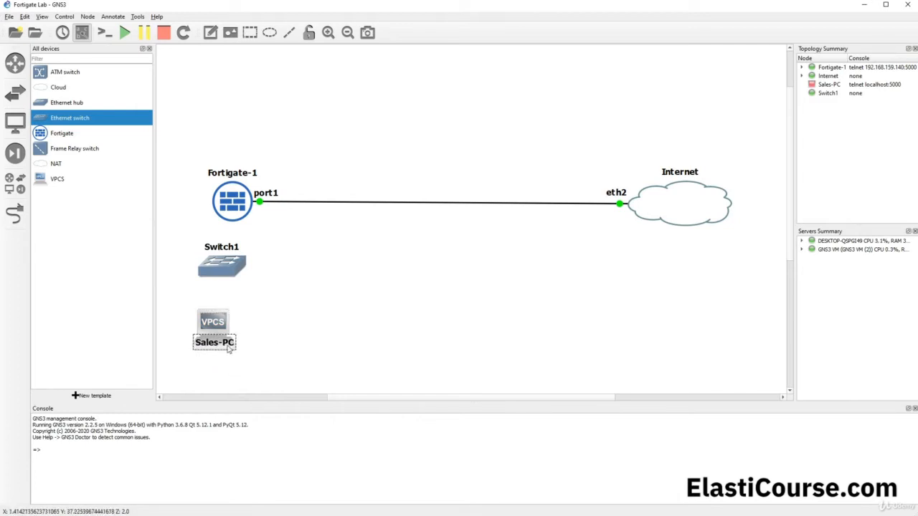
pyautogui.click(259, 318)
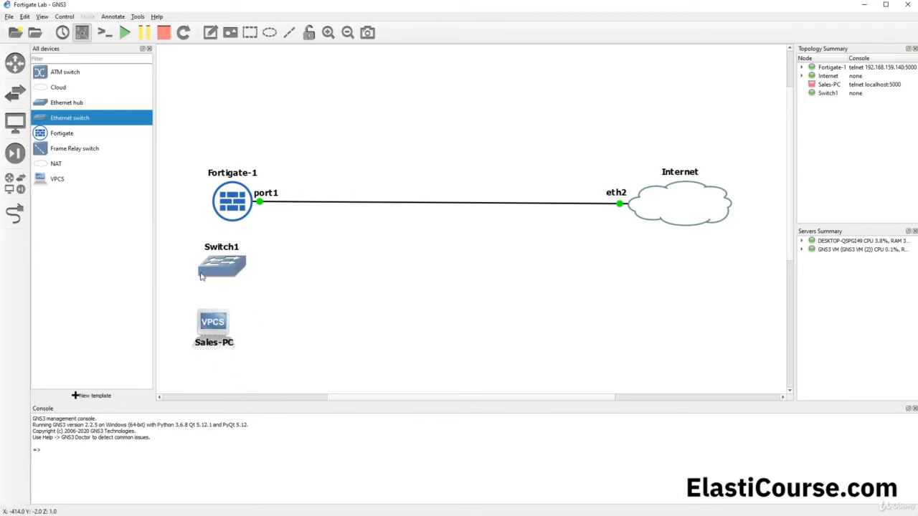
pyautogui.click(25, 217)
pyautogui.click(214, 312)
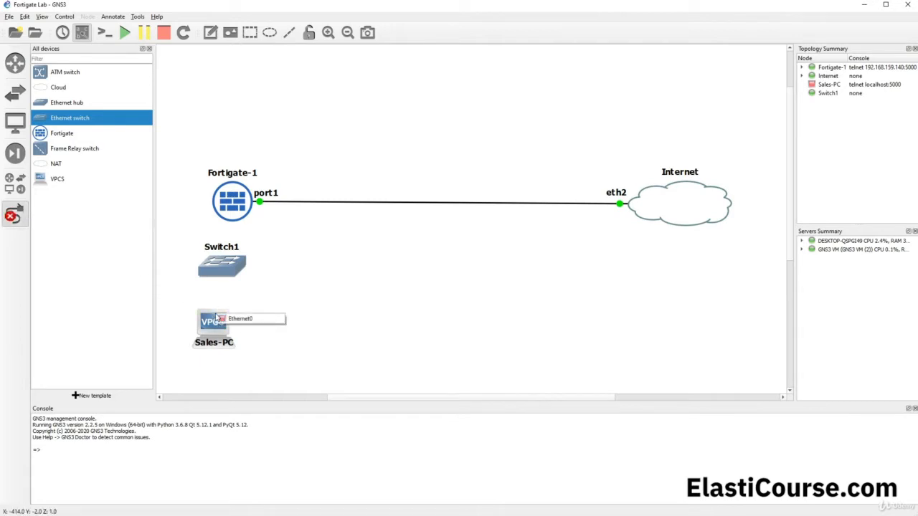
pyautogui.click(244, 320)
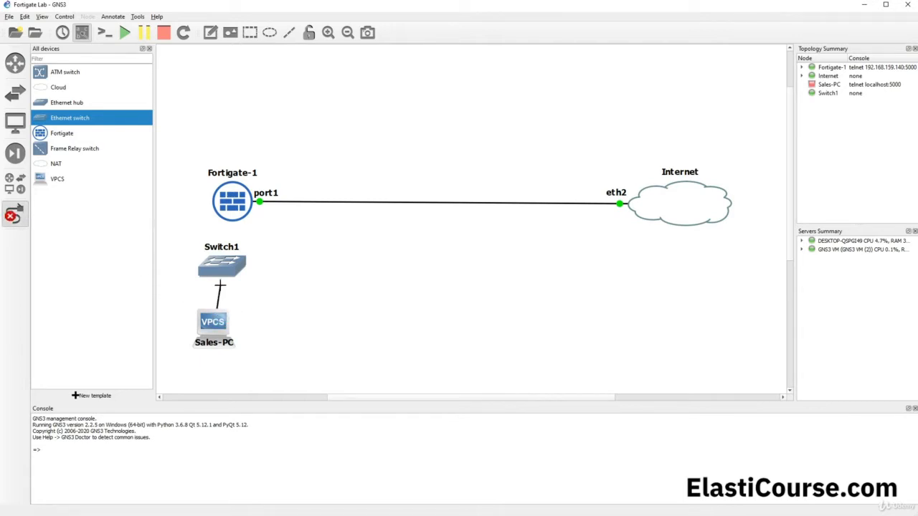
pyautogui.click(218, 273)
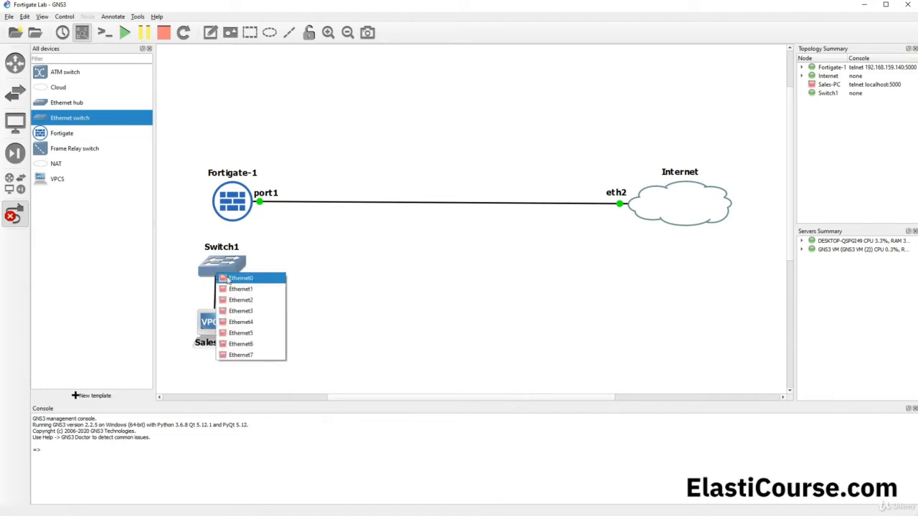
pyautogui.click(228, 279)
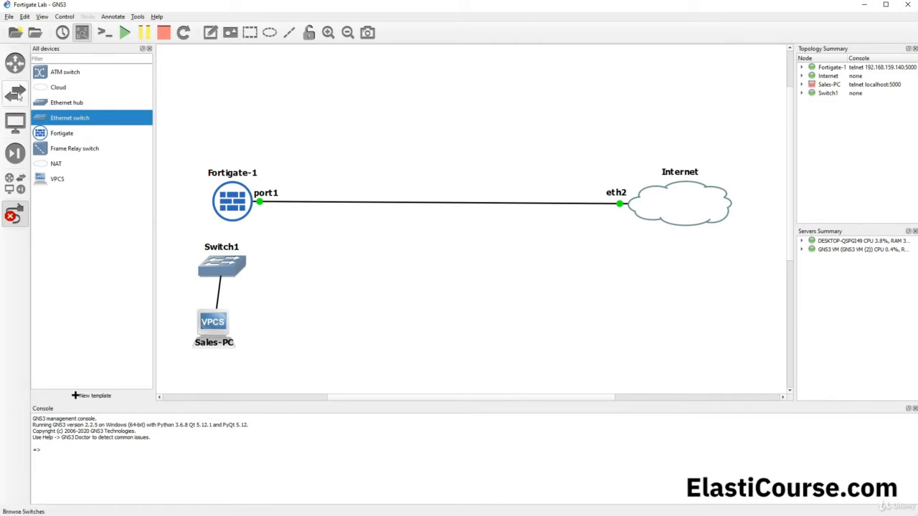
pyautogui.click(18, 215)
# - Cable Switch1 Ethernet1 to Fortigate-1 port2 and tidy the node labels
pyautogui.moveTo(220, 329); pyautogui.dragTo(230, 335)
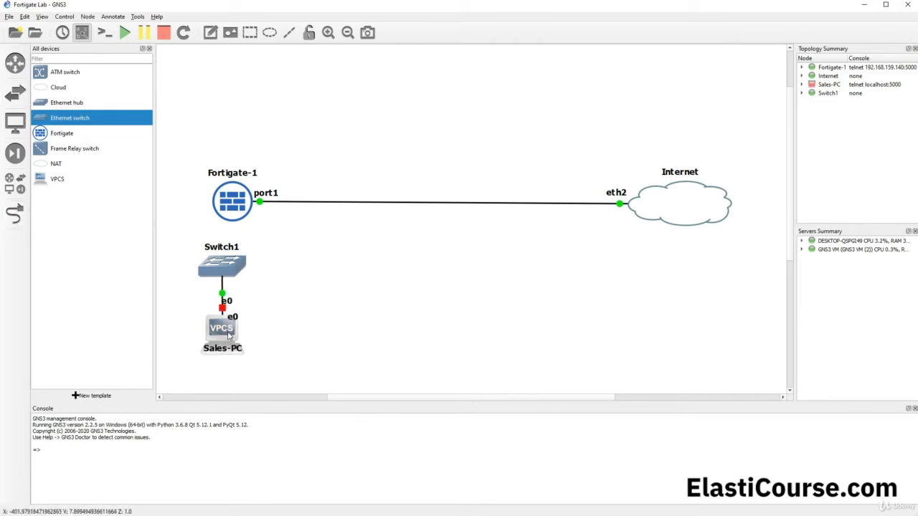
pyautogui.click(14, 213)
pyautogui.click(218, 263)
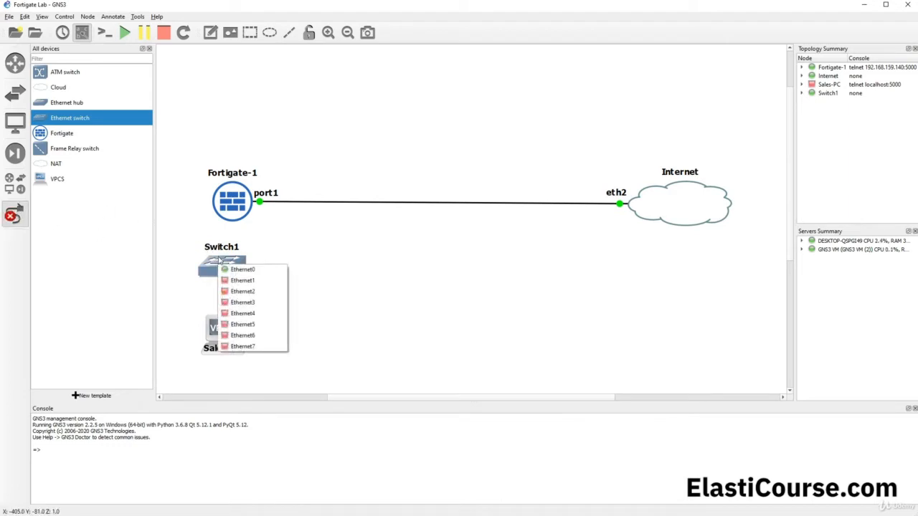
pyautogui.click(253, 283)
pyautogui.click(234, 217)
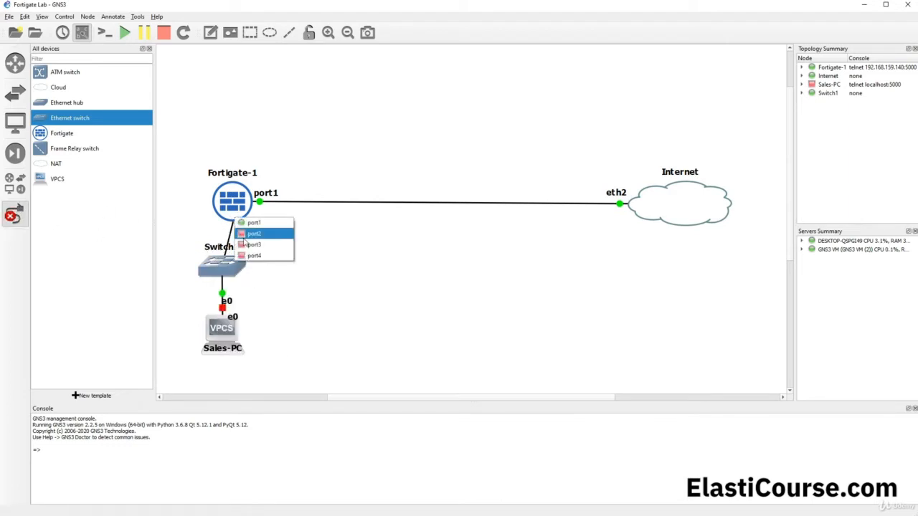
pyautogui.click(247, 236)
pyautogui.press('Escape')
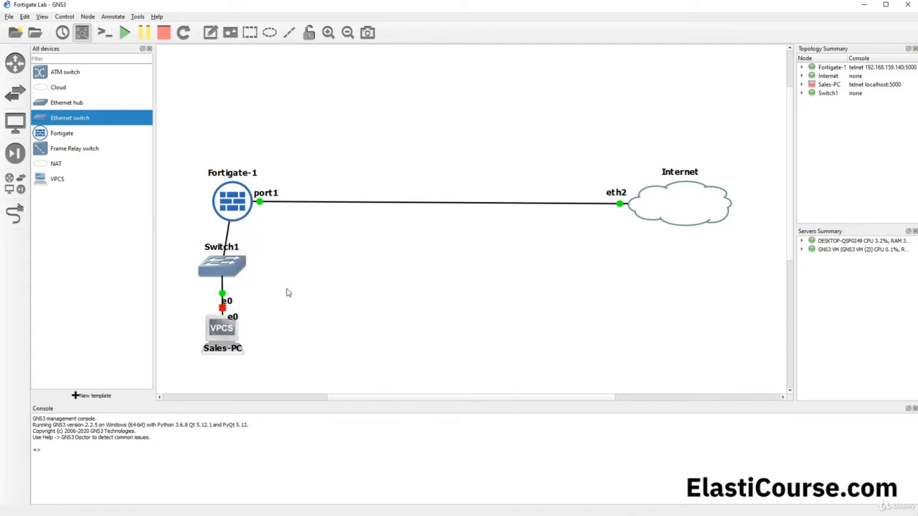
pyautogui.moveTo(232, 249); pyautogui.dragTo(287, 264)
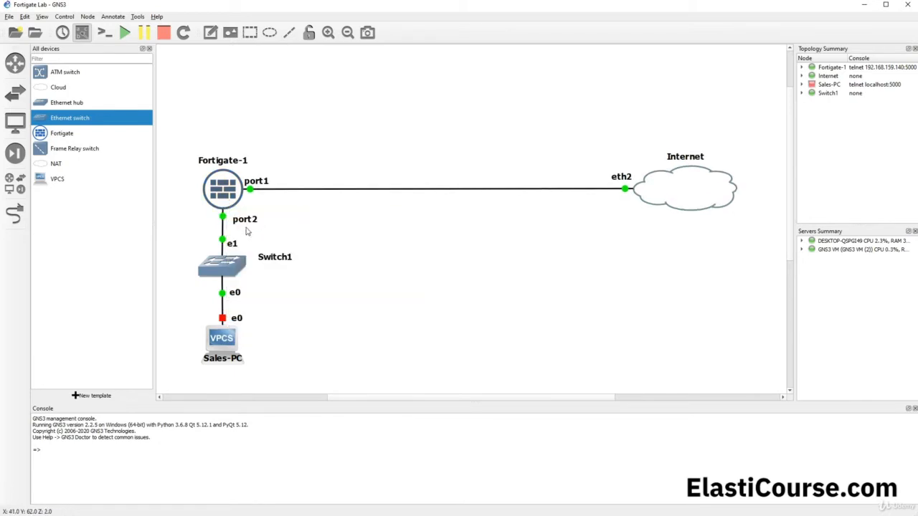
# - Power on Sales-PC, allow VPCS through the Windows firewall, and open its VPCS console
pyautogui.rightClick(221, 334)
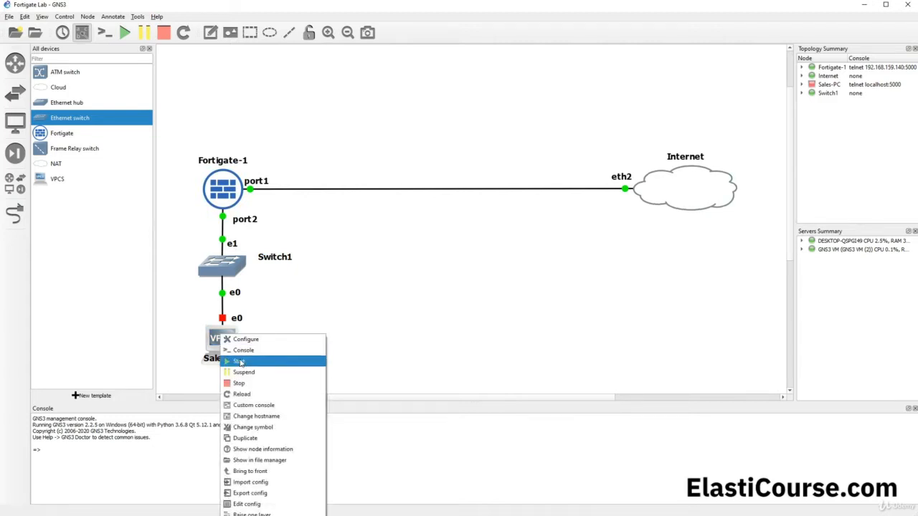
pyautogui.click(240, 362)
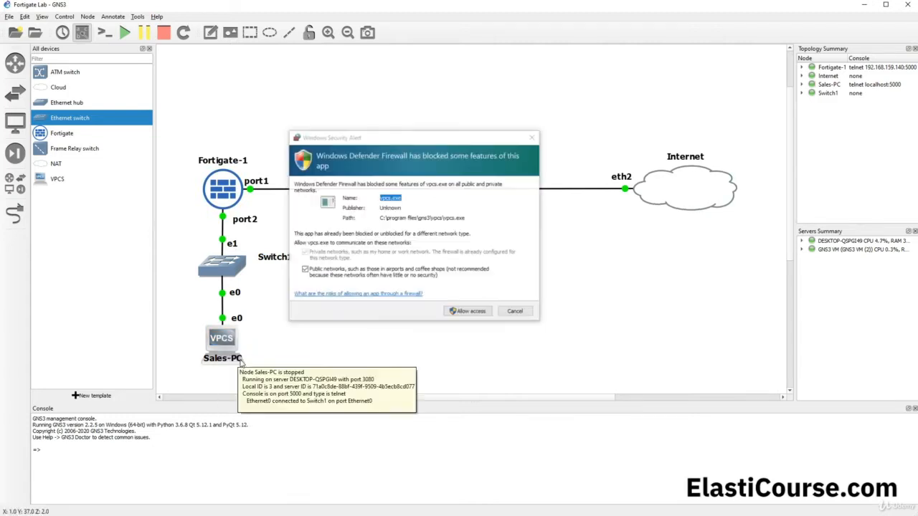
pyautogui.click(470, 312)
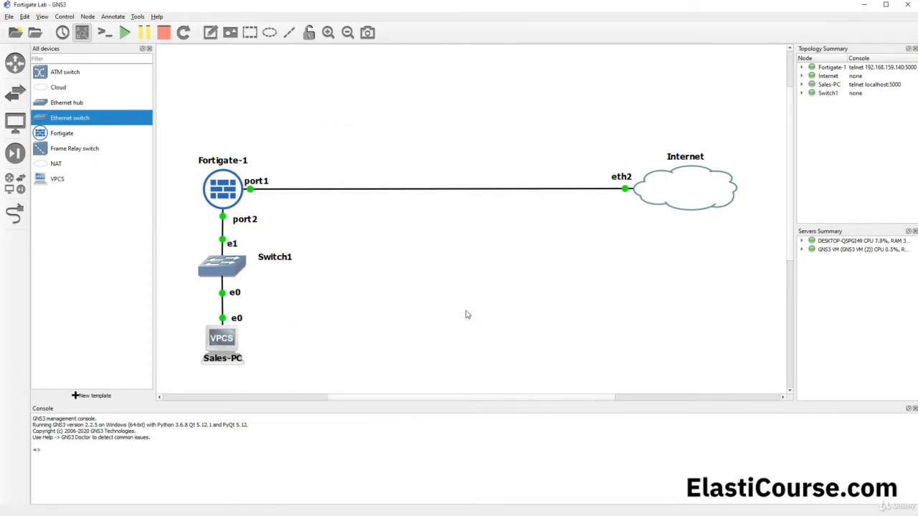
pyautogui.doubleClick(228, 345)
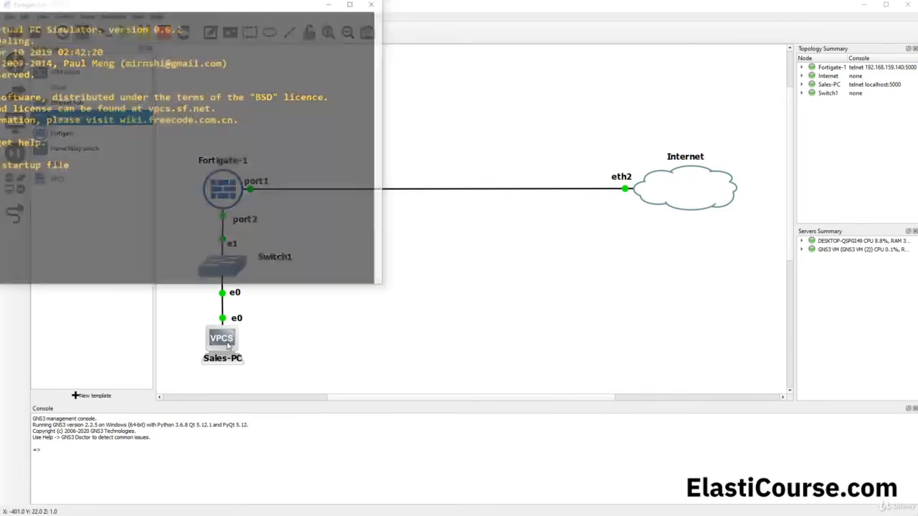
pyautogui.moveTo(226, 8); pyautogui.dragTo(411, 61)
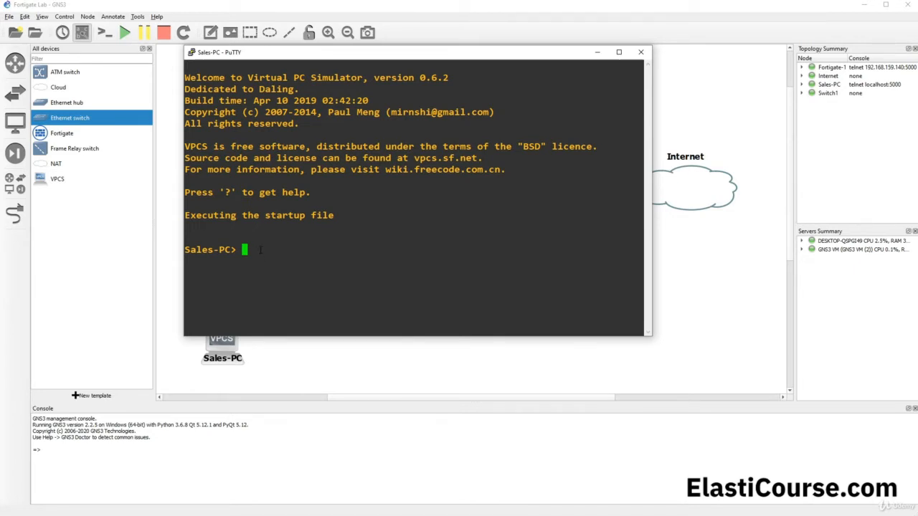
# - Run dhcp on Sales-PC and confirm the lease 10.10.100.2 with gateway 10.10.100.1
pyautogui.write('dhcp')
pyautogui.press('Return')
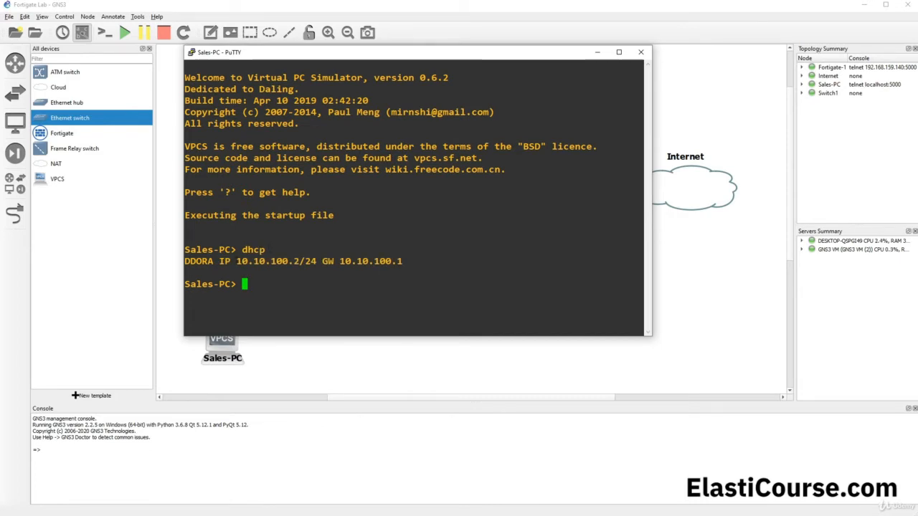
pyautogui.moveTo(236, 261); pyautogui.dragTo(299, 261)
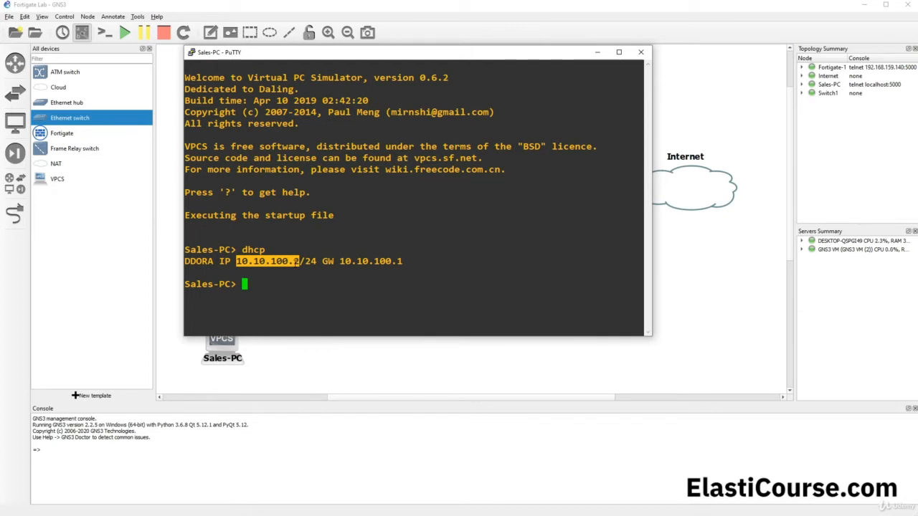
pyautogui.moveTo(316, 262); pyautogui.dragTo(335, 261)
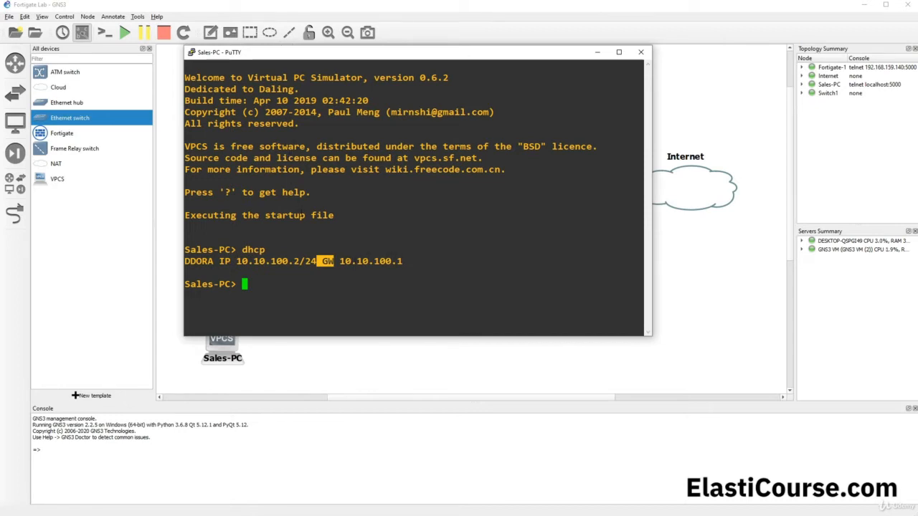
pyautogui.click(292, 294)
# - Ping the gateway 10.10.100.1 from Sales-PC, then close its console
pyautogui.write('pin')
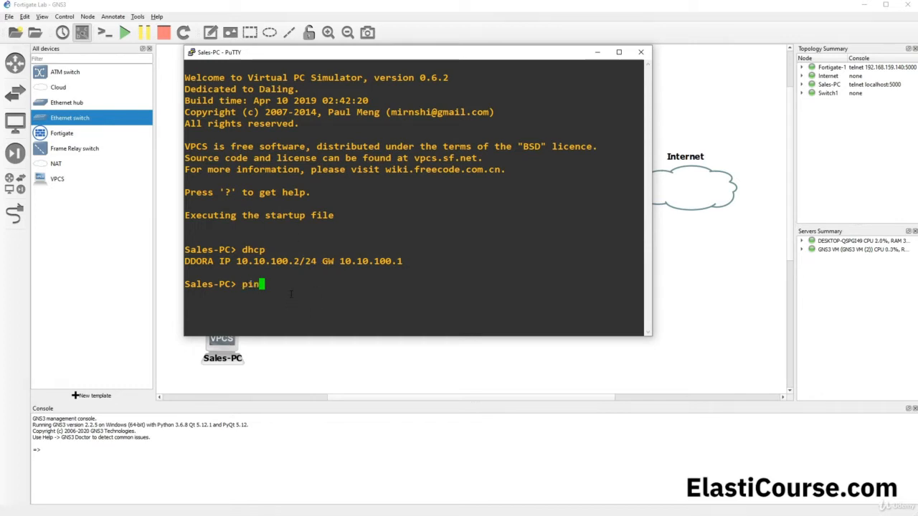
pyautogui.write('g 10.10.100.1')
pyautogui.press('Return')
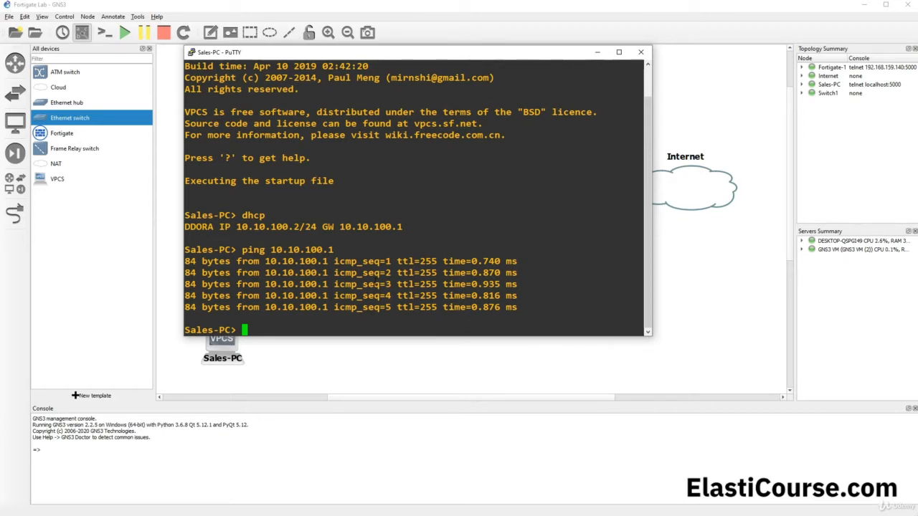
pyautogui.hotkey('alt', 'Tab')
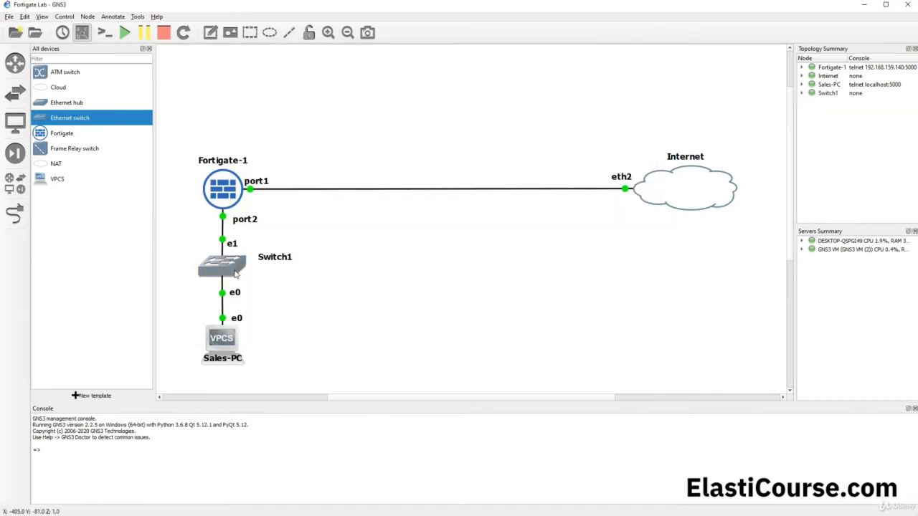
# - Place a new Ethernet switch, Switch2, on the canvas hosted on the GNS3 VM
pyautogui.moveTo(79, 118); pyautogui.dragTo(374, 256)
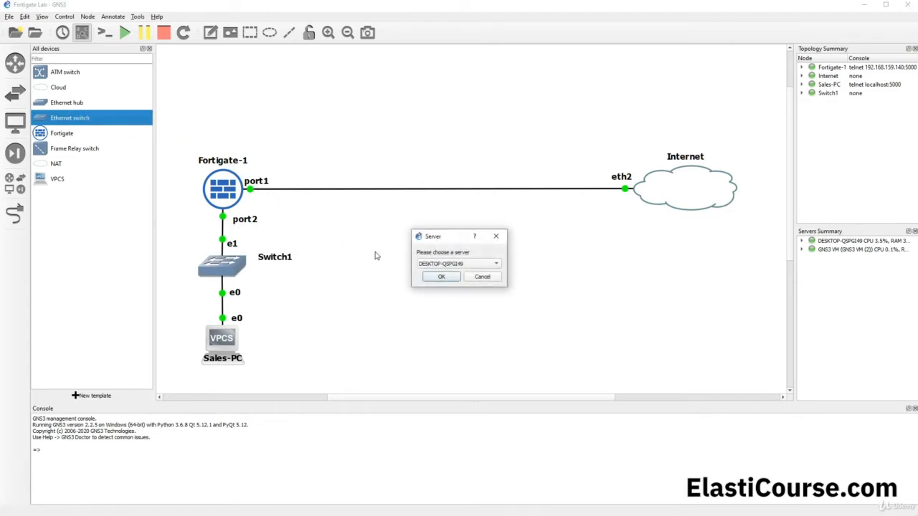
pyautogui.click(448, 264)
pyautogui.click(448, 274)
pyautogui.click(470, 279)
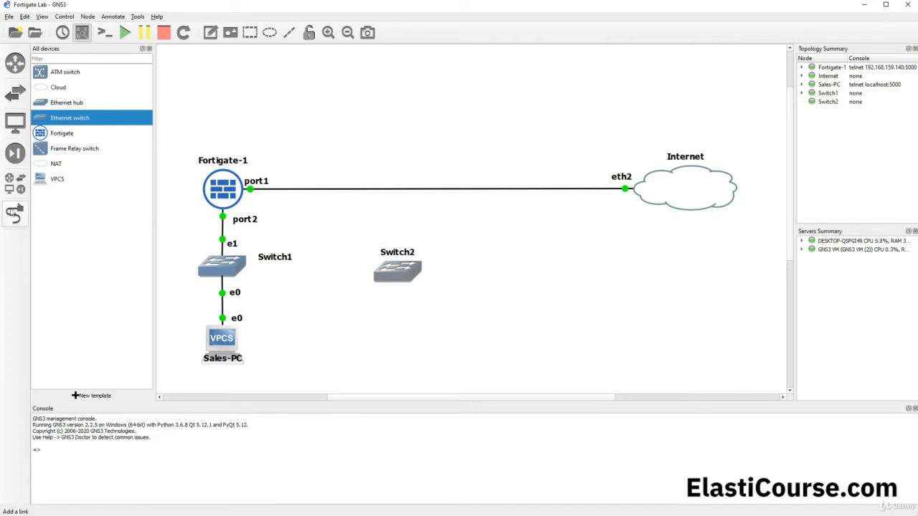
# - Cable Fortigate-1 port3 to Switch2 Ethernet0 and move the port labels off the cable
pyautogui.click(14, 213)
pyautogui.click(224, 196)
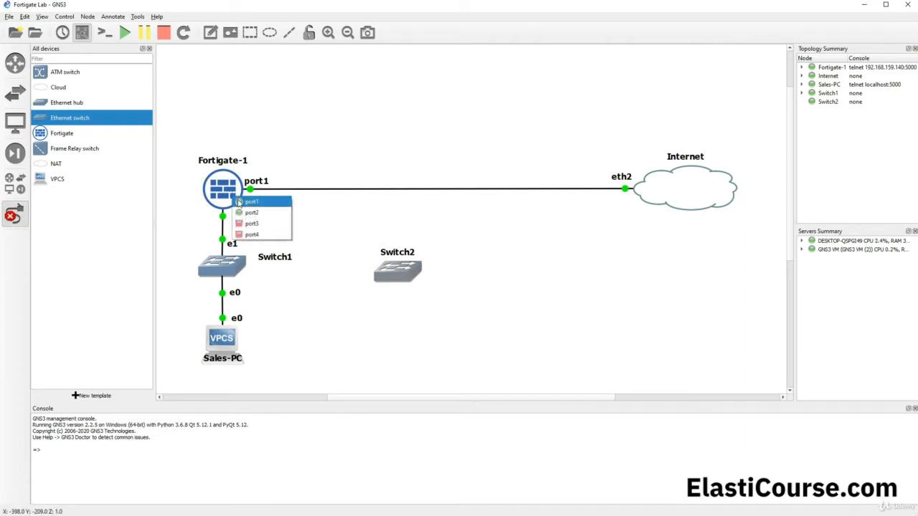
pyautogui.click(247, 210)
pyautogui.click(394, 271)
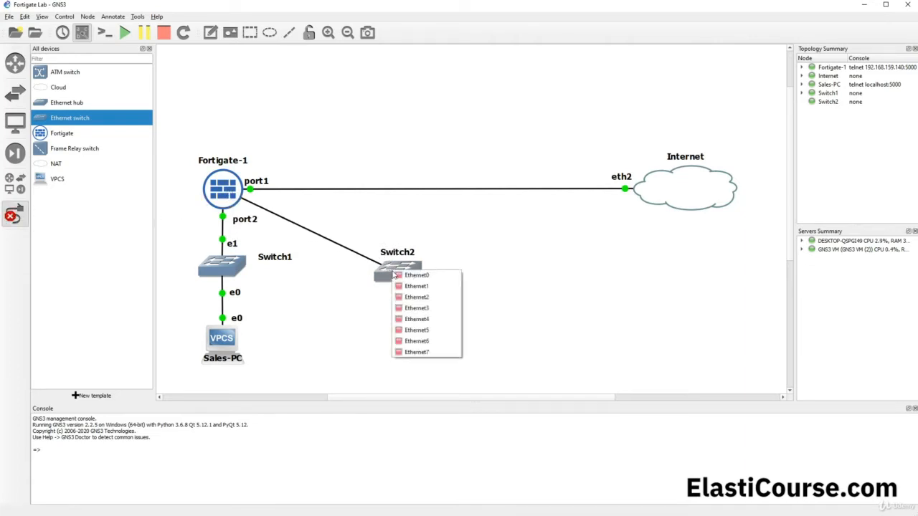
pyautogui.click(405, 282)
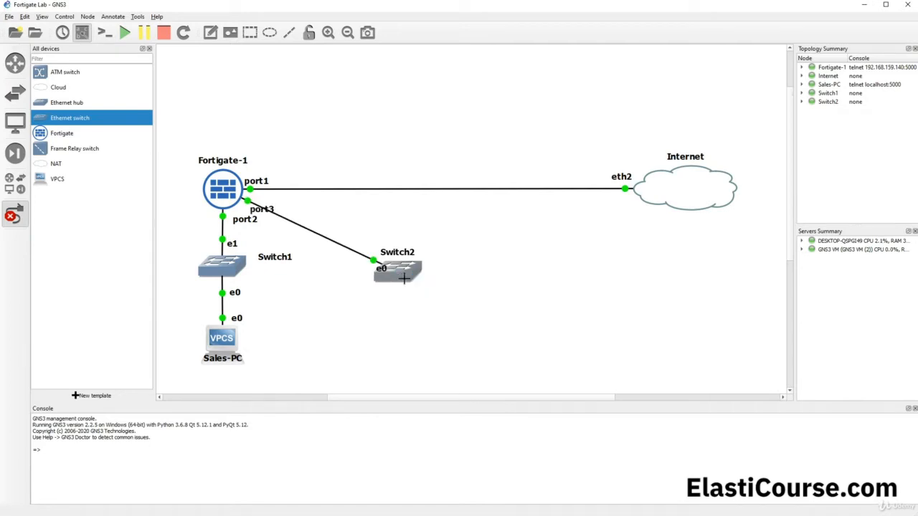
pyautogui.click(14, 213)
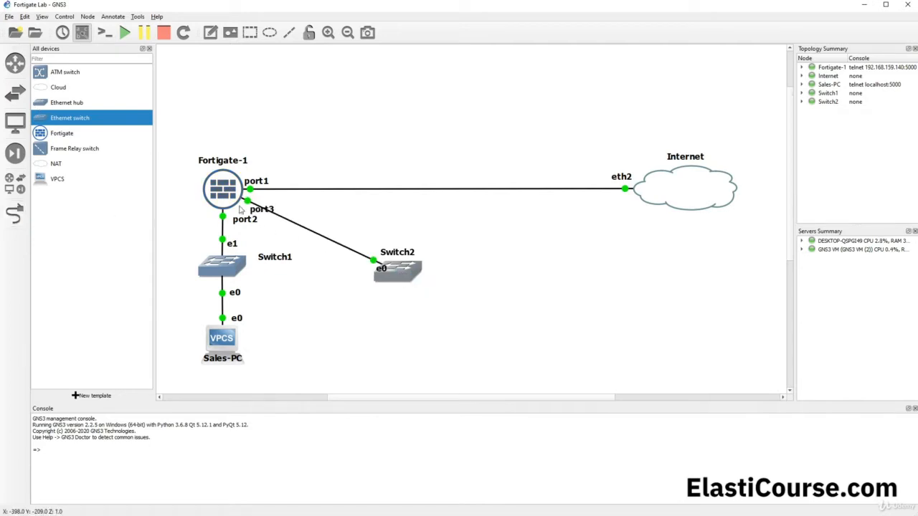
pyautogui.moveTo(266, 211); pyautogui.dragTo(283, 201)
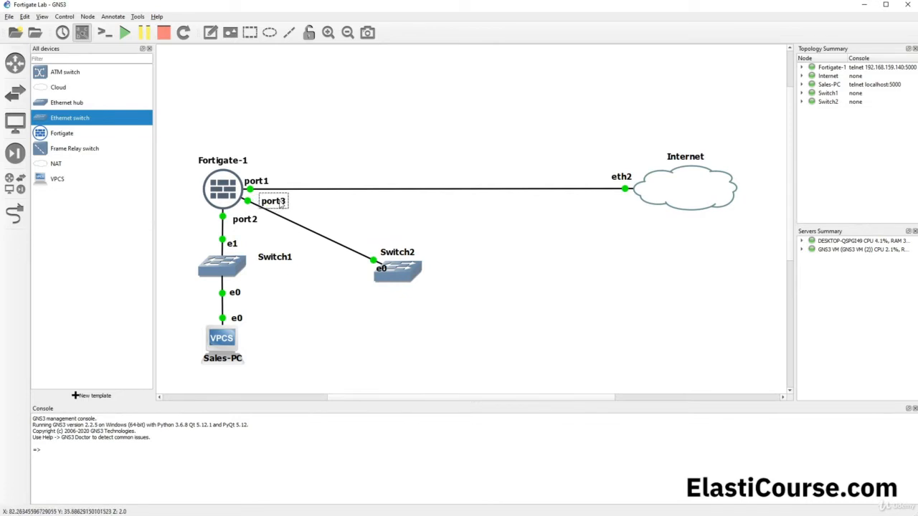
pyautogui.click(309, 214)
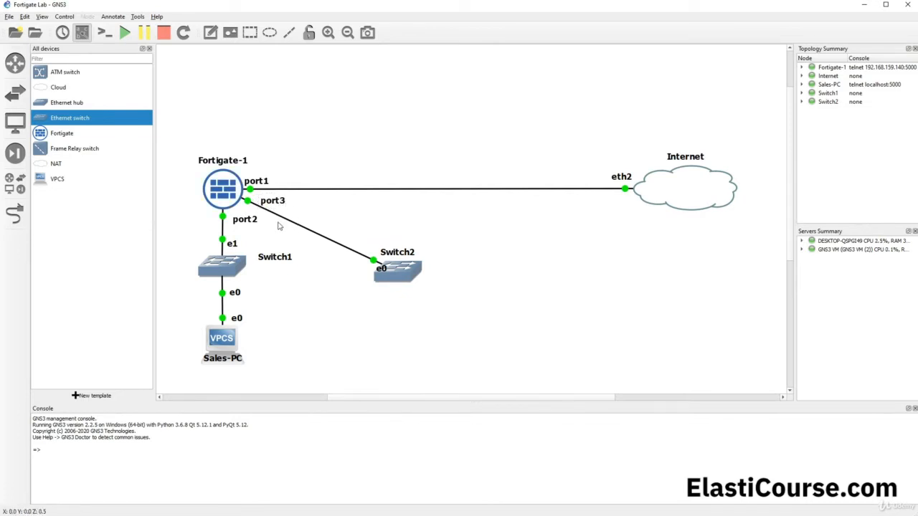
pyautogui.moveTo(381, 275); pyautogui.dragTo(354, 270)
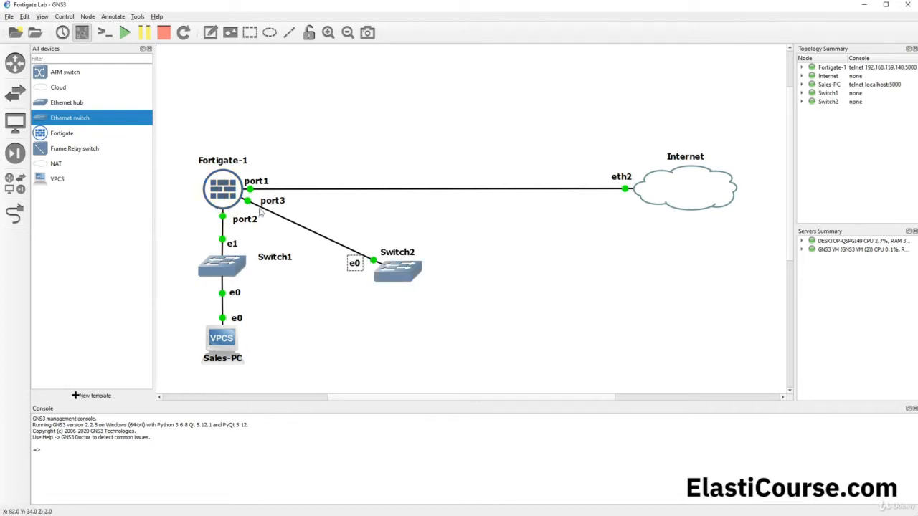
# - Open the Fortigate-1 console and log in with the administrator credentials
pyautogui.rightClick(225, 199)
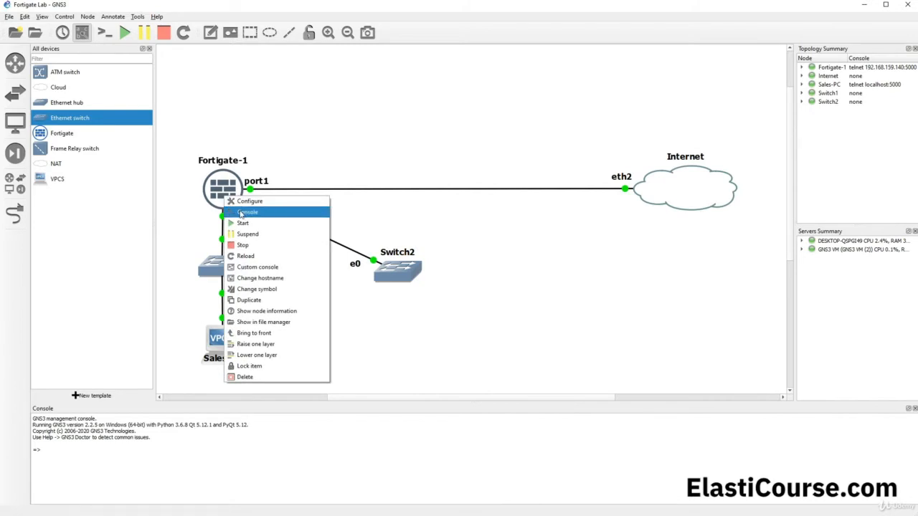
pyautogui.click(242, 213)
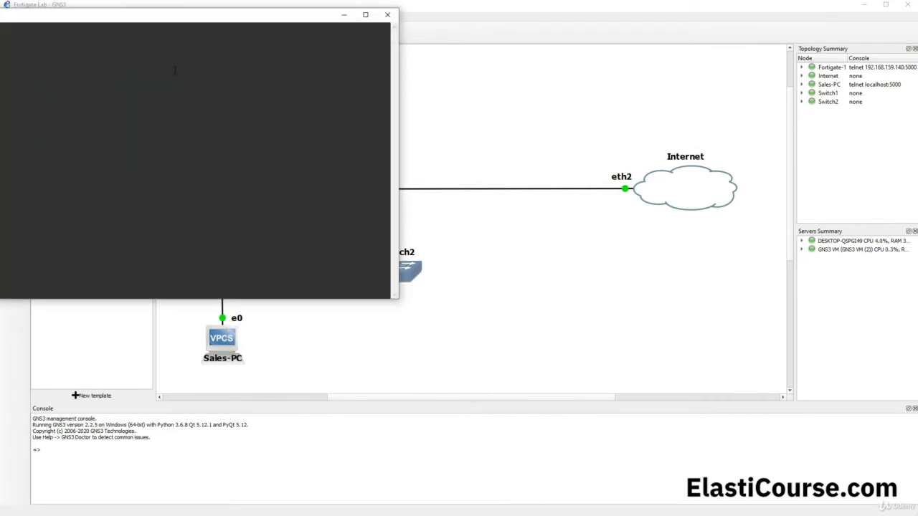
pyautogui.moveTo(170, 15); pyautogui.dragTo(369, 84)
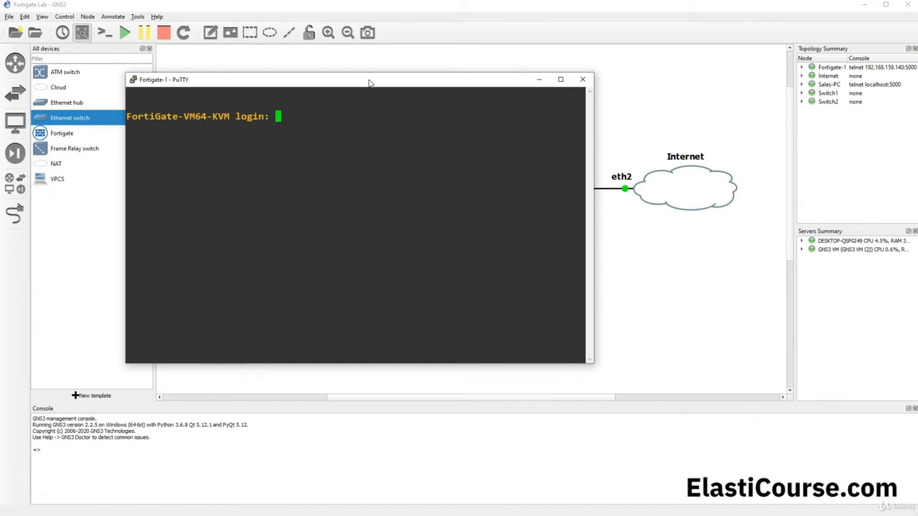
pyautogui.write('admin')
pyautogui.press('Return')
pyautogui.write('admin')
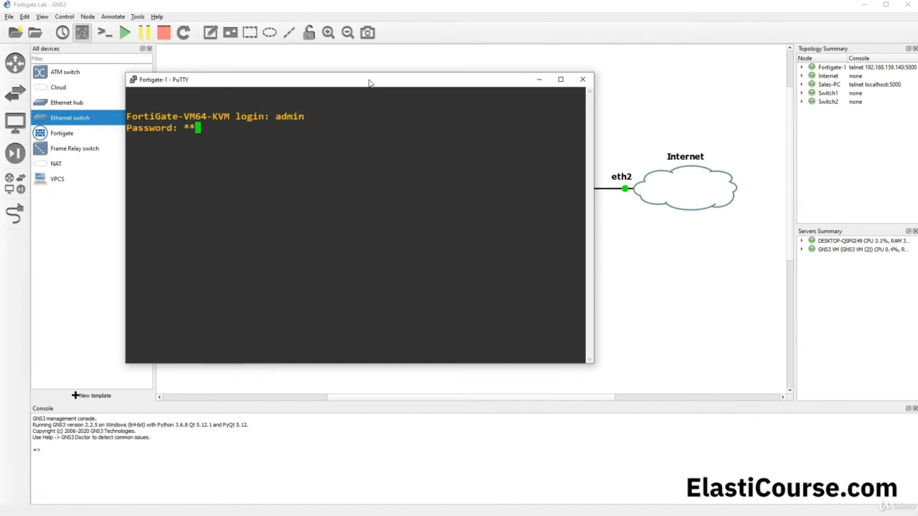
pyautogui.press('Return')
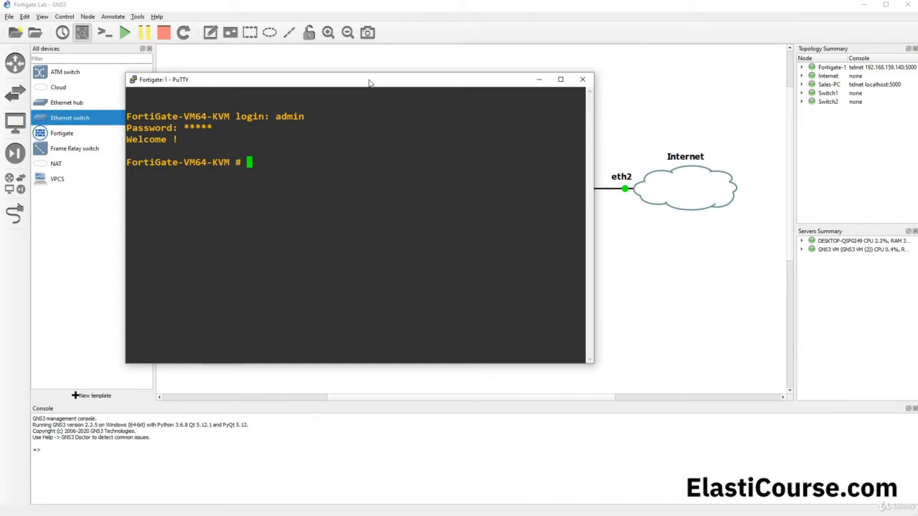
# - Try tab-completing 'config system' sub-commands at the FortiGate prompt
pyautogui.write('config system i')
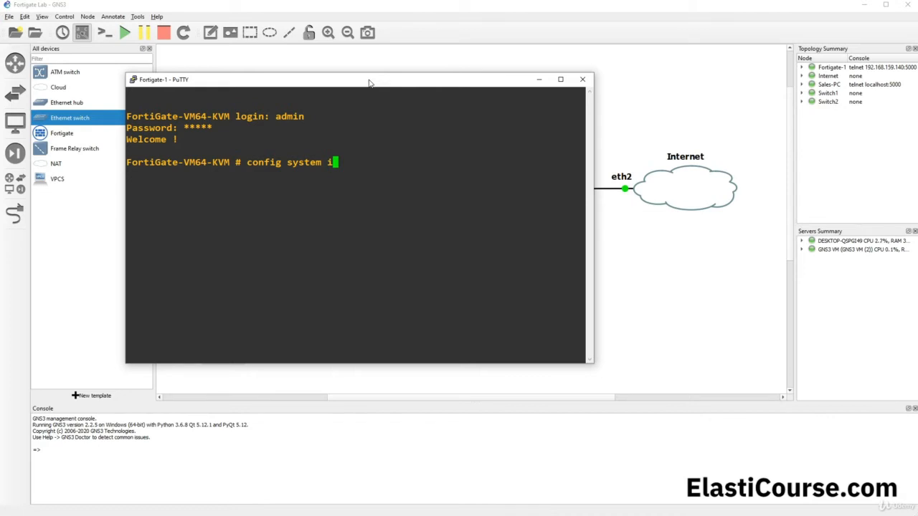
pyautogui.write('n')
pyautogui.press('Tab')
pyautogui.press('BackSpace')
pyautogui.press('BackSpace')
pyautogui.press('BackSpace')
pyautogui.press('BackSpace')
pyautogui.press('BackSpace')
pyautogui.press('BackSpace')
pyautogui.press('BackSpace')
pyautogui.press('BackSpace')
pyautogui.press('BackSpace')
pyautogui.press('BackSpace')
pyautogui.press('BackSpace')
pyautogui.press('BackSpace')
pyautogui.press('BackSpace')
pyautogui.press('BackSpace')
pyautogui.press('BackSpace')
pyautogui.press('Tab')
pyautogui.press('Tab')
pyautogui.press('Tab')
pyautogui.press('Tab')
pyautogui.press('Tab')
pyautogui.press('Tab')
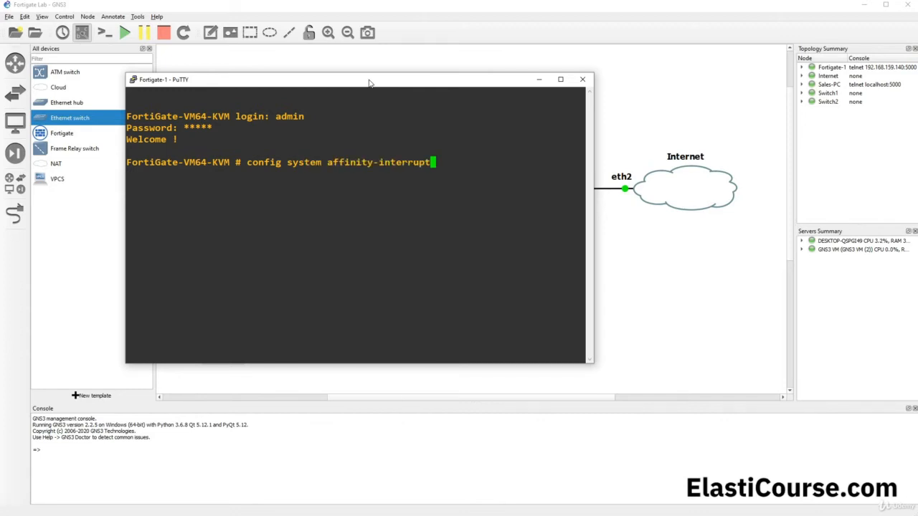
pyautogui.press('Tab')
pyautogui.press('Tab')
pyautogui.press('Tab')
pyautogui.press('Tab')
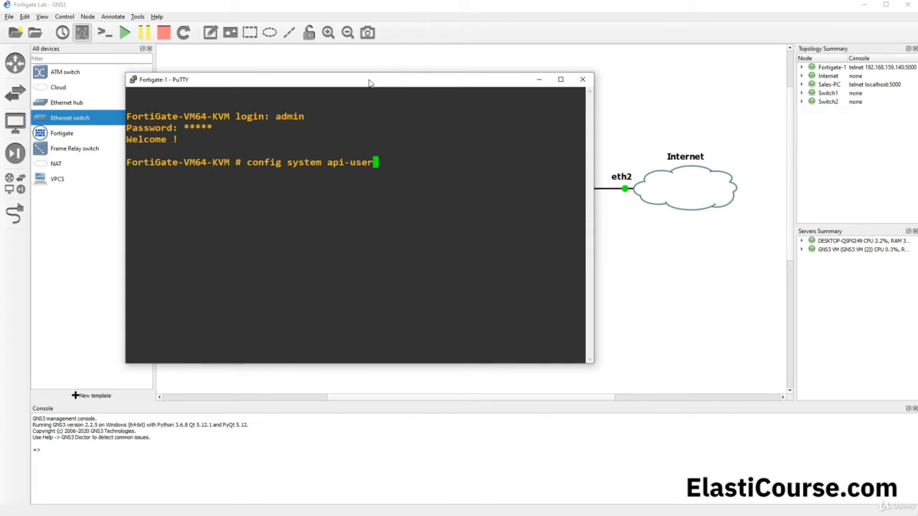
pyautogui.press('Tab')
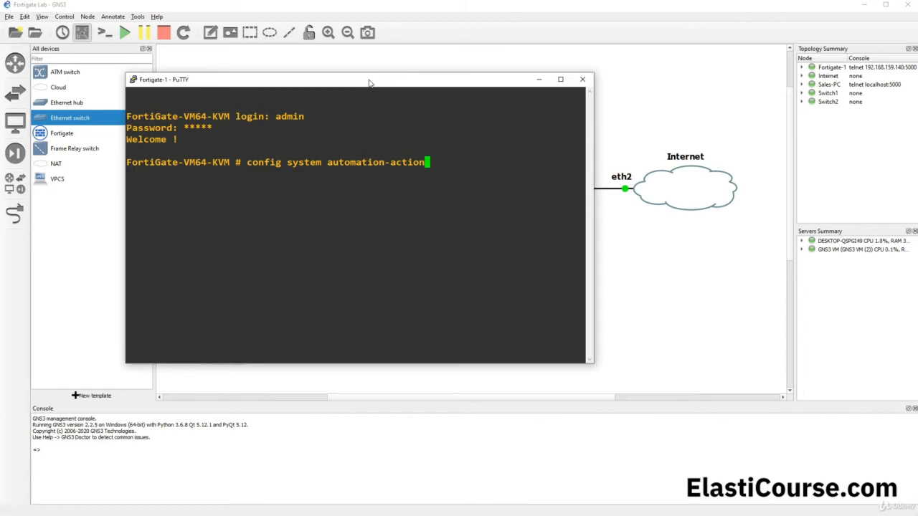
pyautogui.press('Tab')
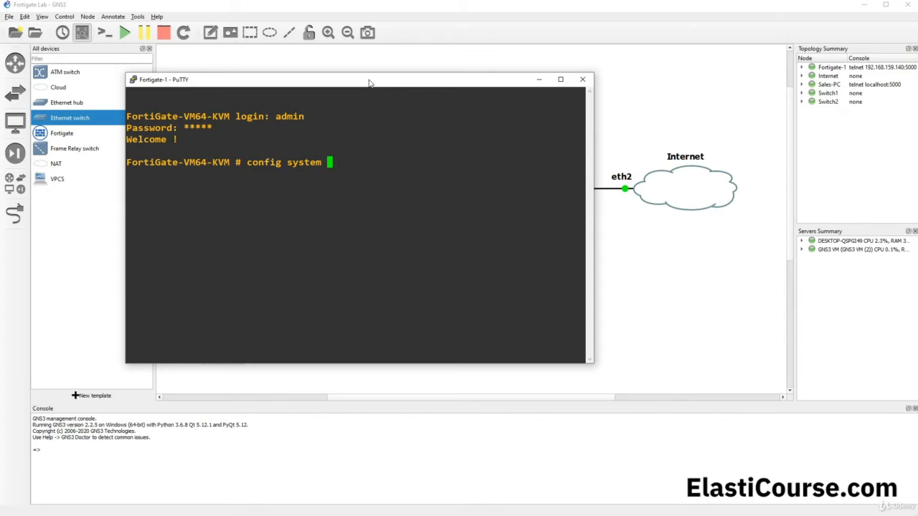
# - List all config system sub-commands with '?' and page through the list
pyautogui.press('?')
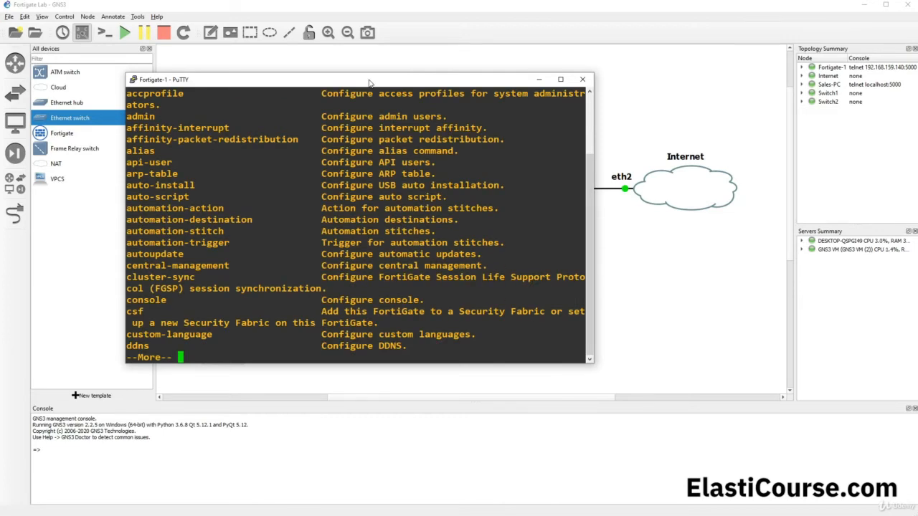
pyautogui.scroll(2, 391, 124)
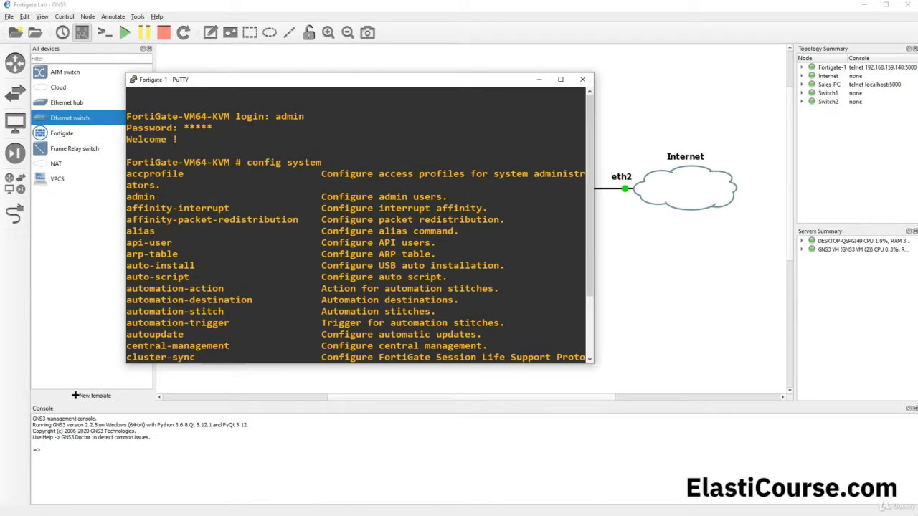
pyautogui.moveTo(127, 289); pyautogui.dragTo(149, 289)
pyautogui.scroll(-3, 284, 283)
pyautogui.press('space')
pyautogui.press('space')
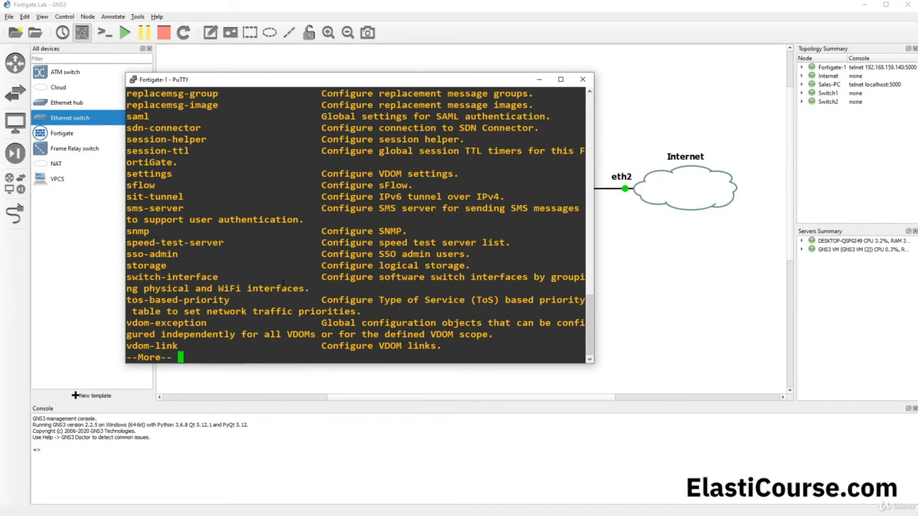
pyautogui.press('space')
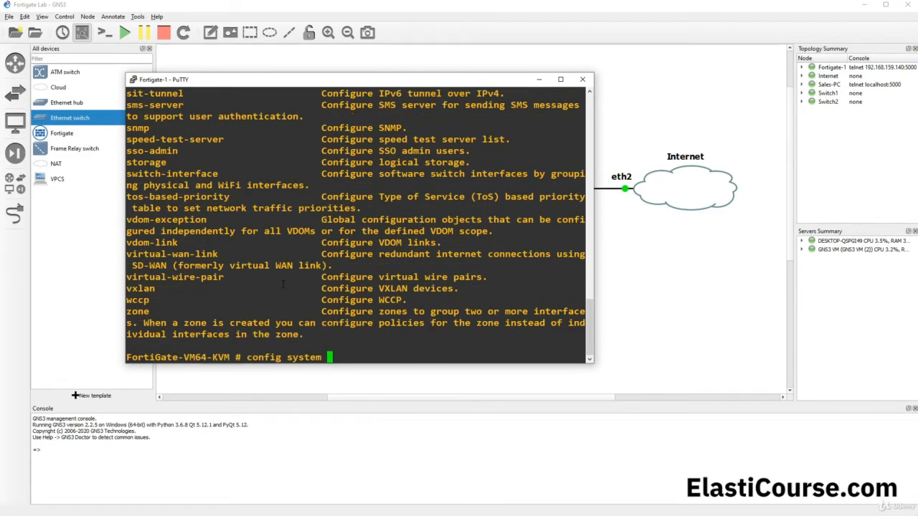
# - Complete and run 'config system interface' to enter interface configuration mode
pyautogui.write('au')
pyautogui.press('Tab')
pyautogui.press('Tab')
pyautogui.press('Tab')
pyautogui.press('Tab')
pyautogui.press('Tab')
pyautogui.press('Tab')
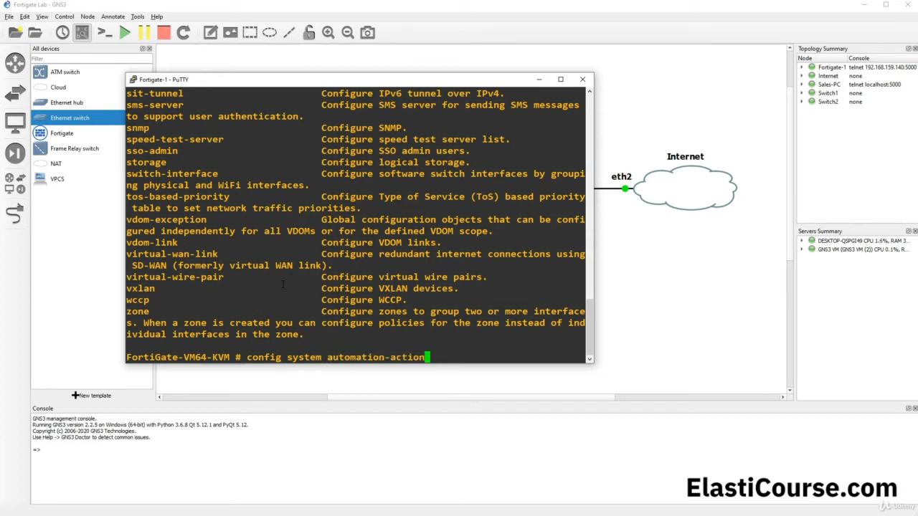
pyautogui.press('Tab')
pyautogui.press('Tab')
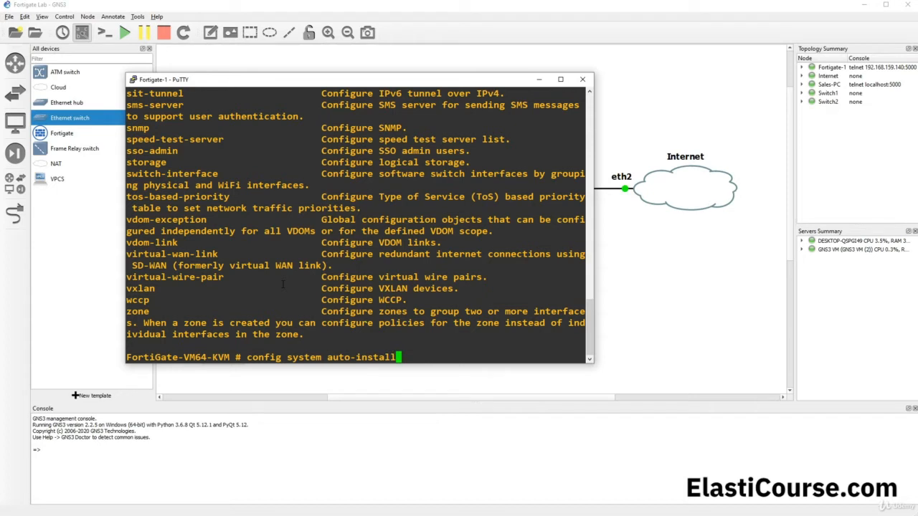
pyautogui.press('BackSpace')
pyautogui.press('BackSpace')
pyautogui.press('BackSpace')
pyautogui.press('BackSpace')
pyautogui.press('BackSpace')
pyautogui.press('BackSpace')
pyautogui.press('BackSpace')
pyautogui.press('BackSpace')
pyautogui.press('BackSpace')
pyautogui.press('BackSpace')
pyautogui.press('BackSpace')
pyautogui.press('BackSpace')
pyautogui.write('in')
pyautogui.press('Tab')
pyautogui.press('Return')
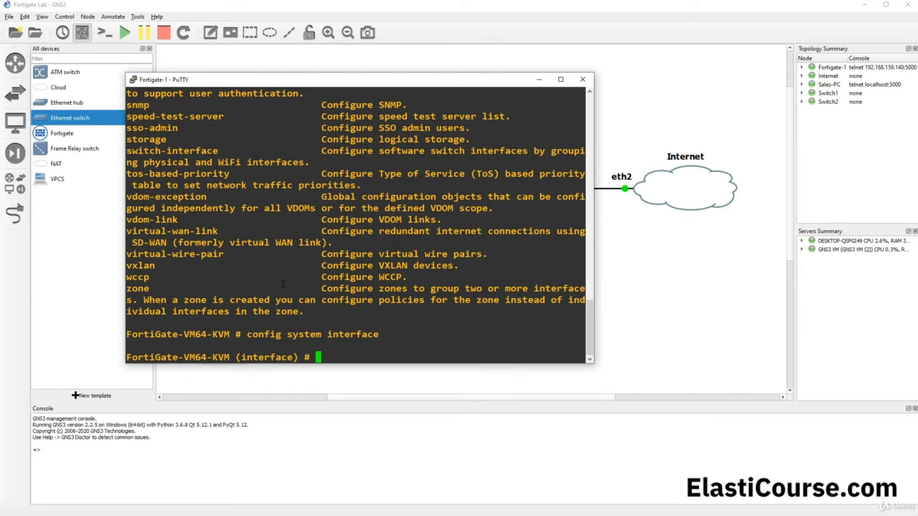
# - Run show to list the interface settings and review the port1 block
pyautogui.write('show')
pyautogui.press('Return')
pyautogui.scroll(4, 283, 285)
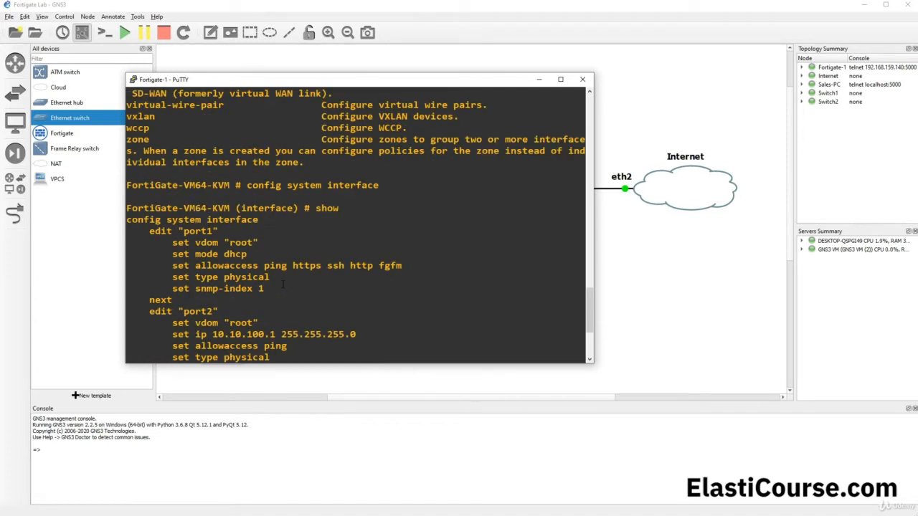
pyautogui.moveTo(144, 231); pyautogui.dragTo(213, 231)
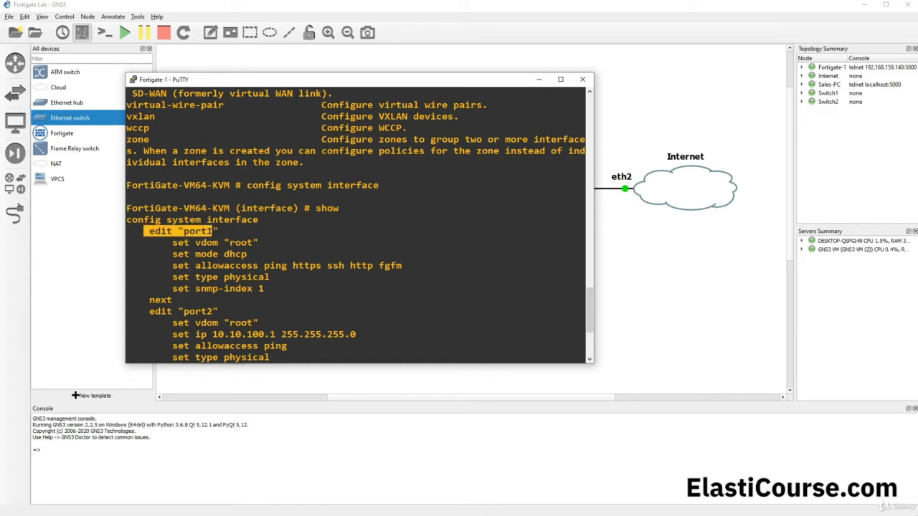
pyautogui.moveTo(173, 254); pyautogui.dragTo(149, 231)
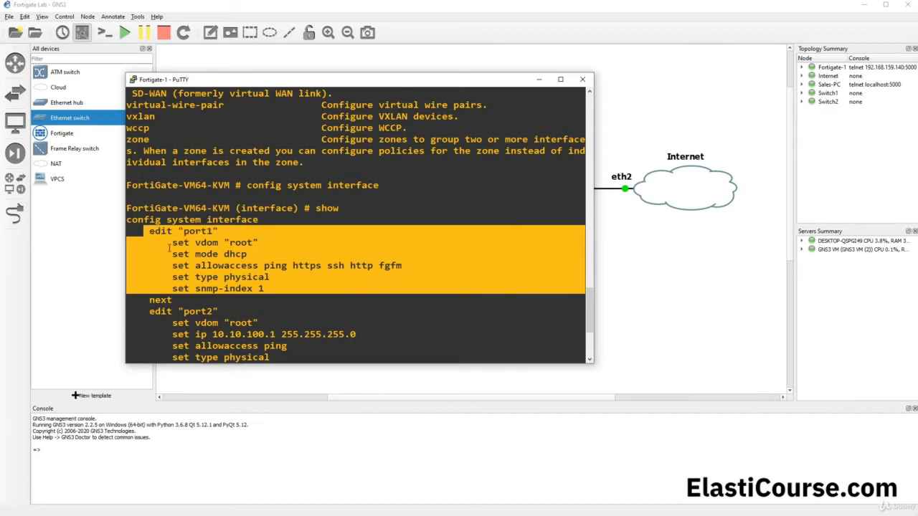
pyautogui.click(253, 303)
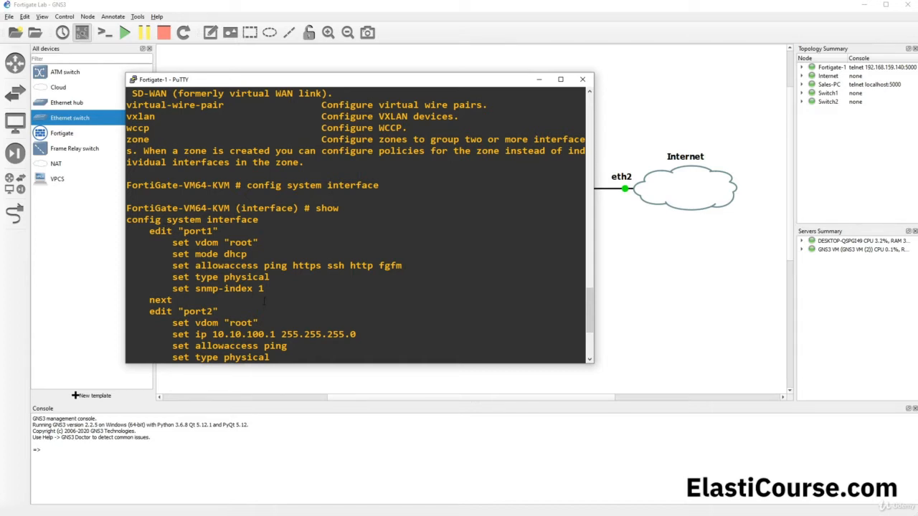
pyautogui.scroll(4, 359, 226)
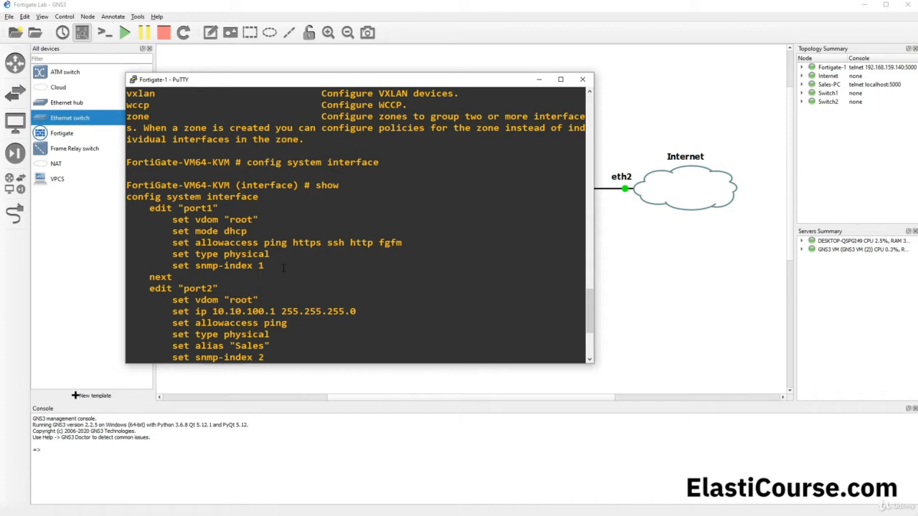
pyautogui.scroll(-1, 278, 271)
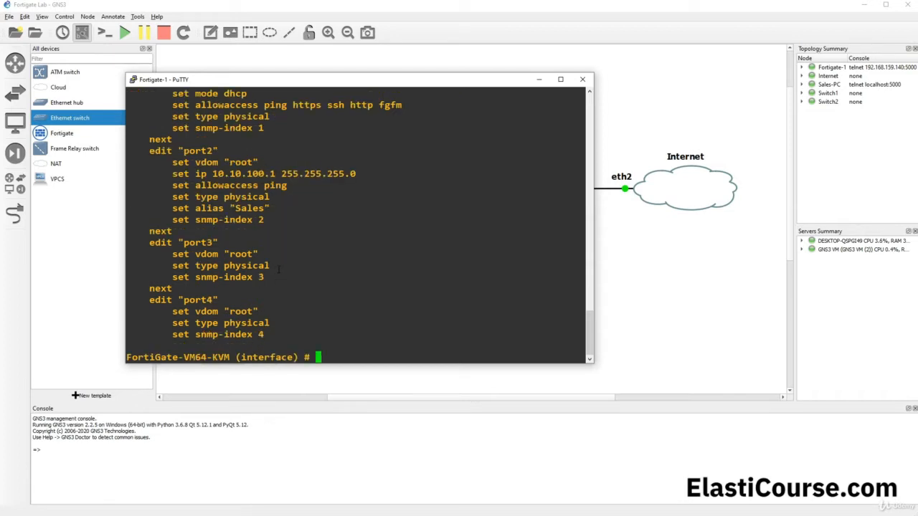
# - Run 'edit port1' to start editing port1
pyautogui.write('edit')
pyautogui.moveTo(150, 243); pyautogui.dragTo(195, 243)
pyautogui.click(152, 256)
pyautogui.write('port1')
pyautogui.press('Tab')
pyautogui.press('Tab')
pyautogui.press('Tab')
pyautogui.press('Tab')
pyautogui.press('Tab')
pyautogui.press('Tab')
pyautogui.press('Tab')
pyautogui.press('Return')
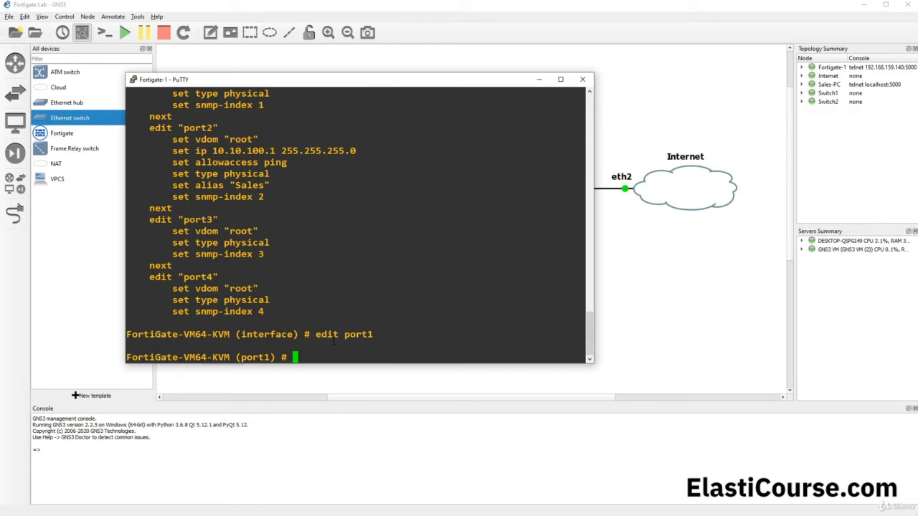
# - Run show at the port1 prompt and point out its 'set mode dhcp' line
pyautogui.write('show')
pyautogui.press('Return')
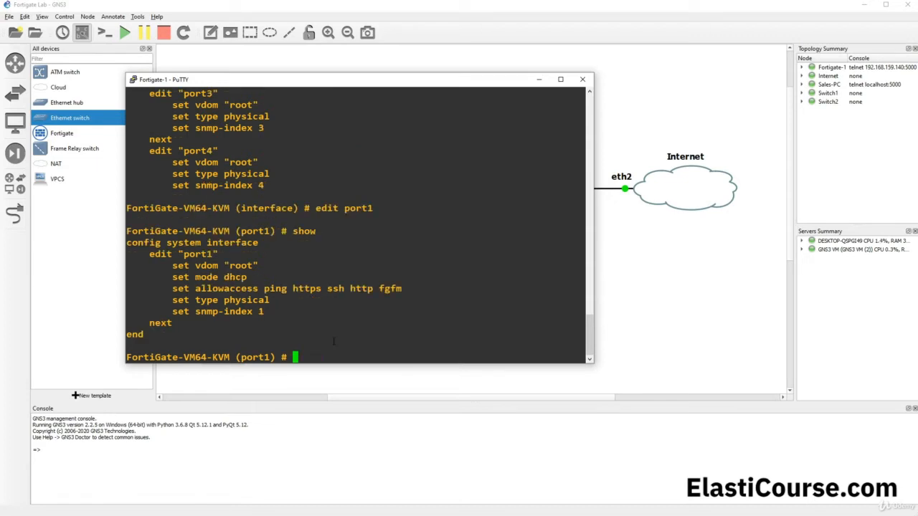
pyautogui.moveTo(183, 324); pyautogui.dragTo(149, 253)
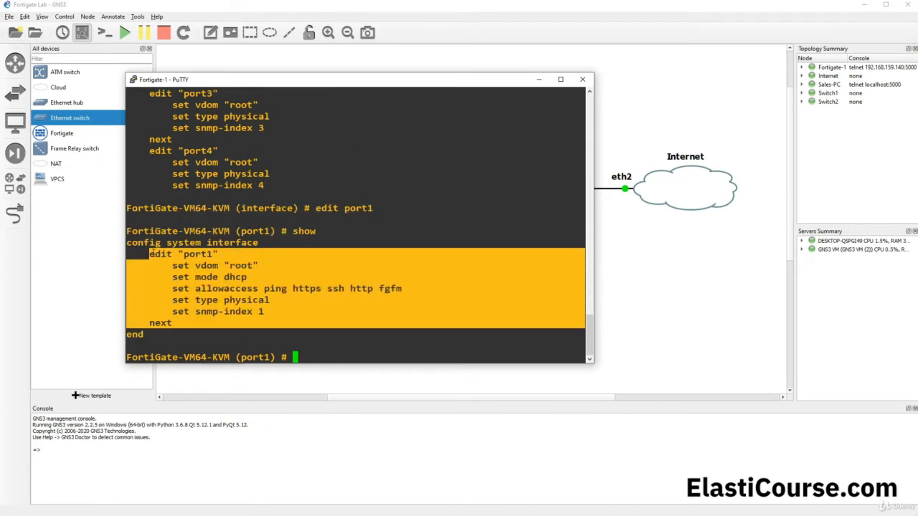
pyautogui.moveTo(236, 208); pyautogui.dragTo(292, 208)
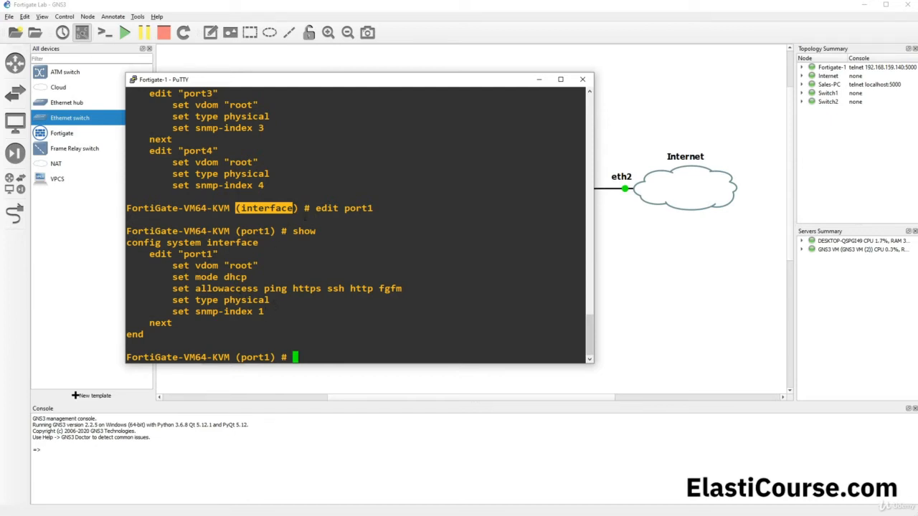
pyautogui.moveTo(312, 209); pyautogui.dragTo(372, 208)
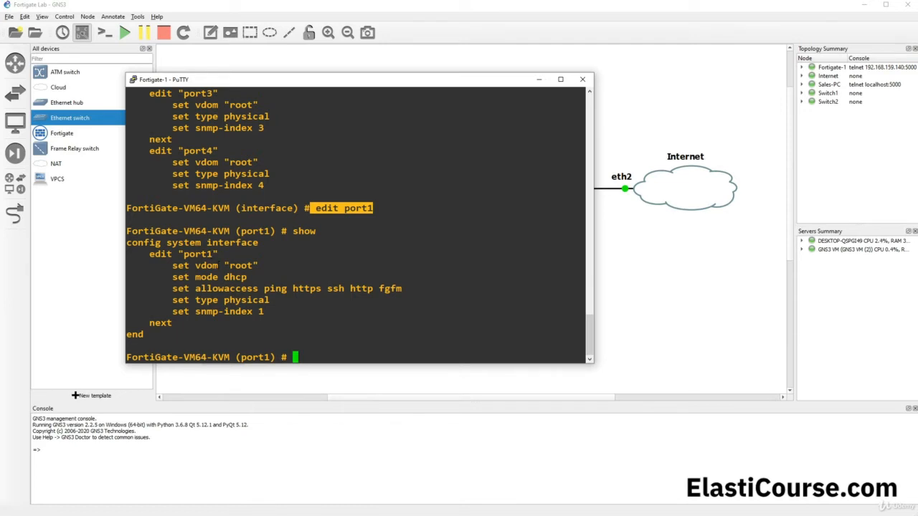
pyautogui.click(271, 295)
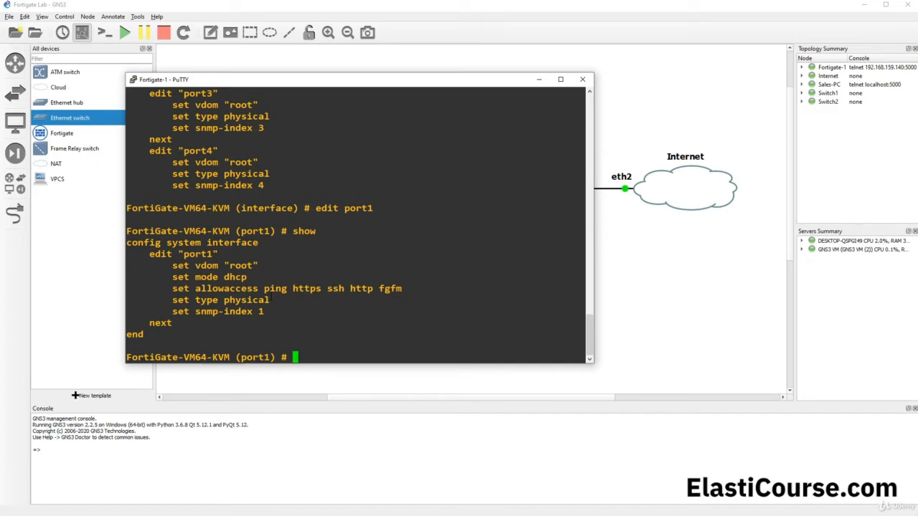
pyautogui.moveTo(218, 277); pyautogui.dragTo(247, 277)
pyautogui.click(279, 302)
pyautogui.write('get')
# - Run get for port1 and page through all its settings
pyautogui.press('Return')
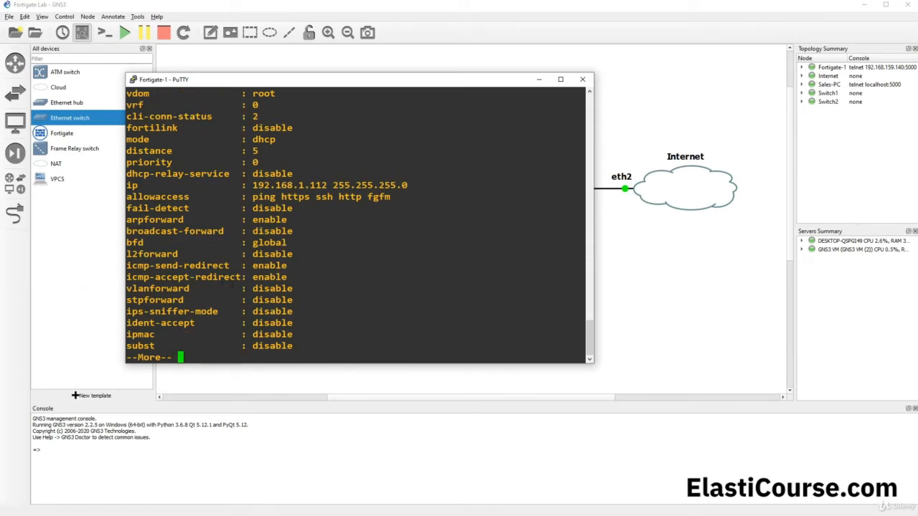
pyautogui.scroll(4, 358, 225)
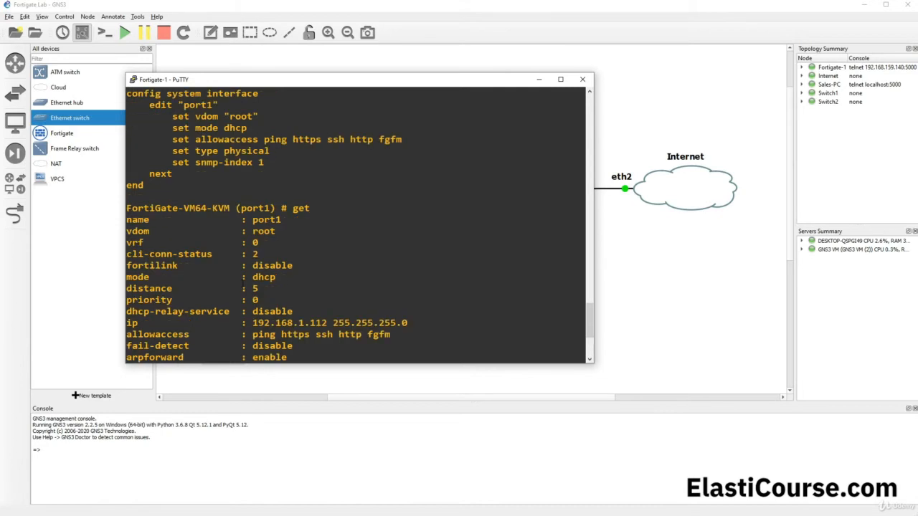
pyautogui.scroll(-4, 359, 225)
pyautogui.press('space')
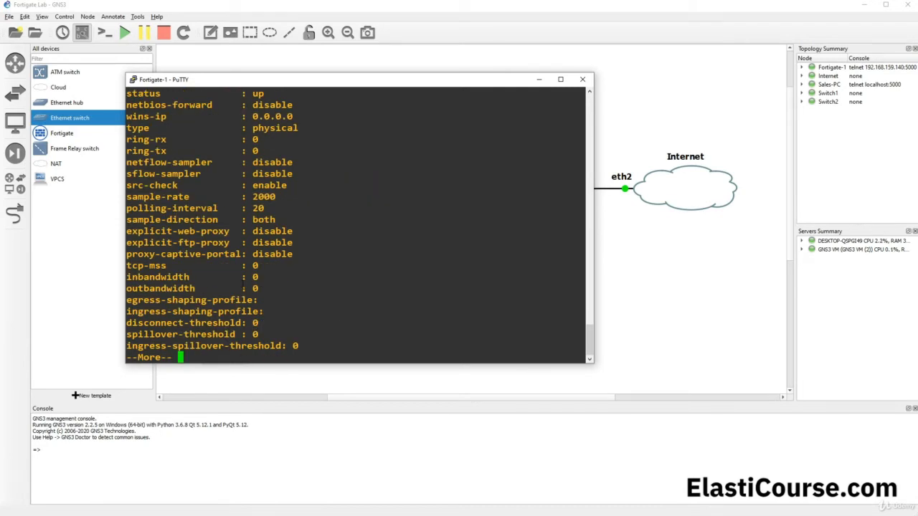
pyautogui.press('space')
pyautogui.press('space')
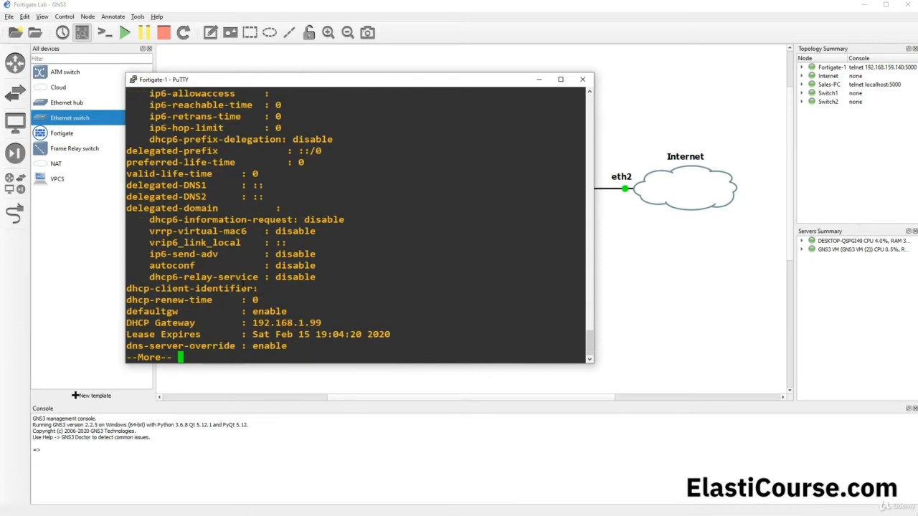
pyautogui.press('space')
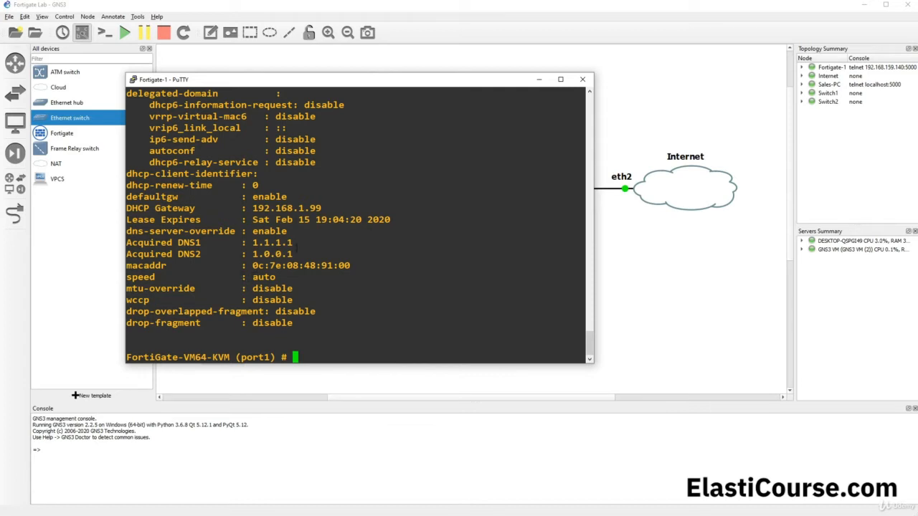
# - Scroll back to highlight port1's IP 192.168.1.112 255.255.255.0 and its allowaccess protocols
pyautogui.moveTo(128, 242); pyautogui.dragTo(295, 255)
pyautogui.scroll(10, 229, 253)
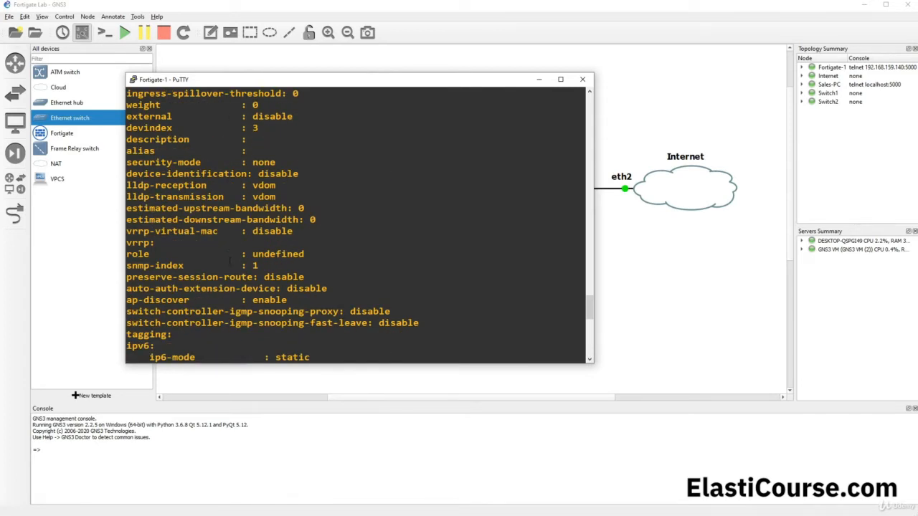
pyautogui.moveTo(279, 245); pyautogui.dragTo(129, 233)
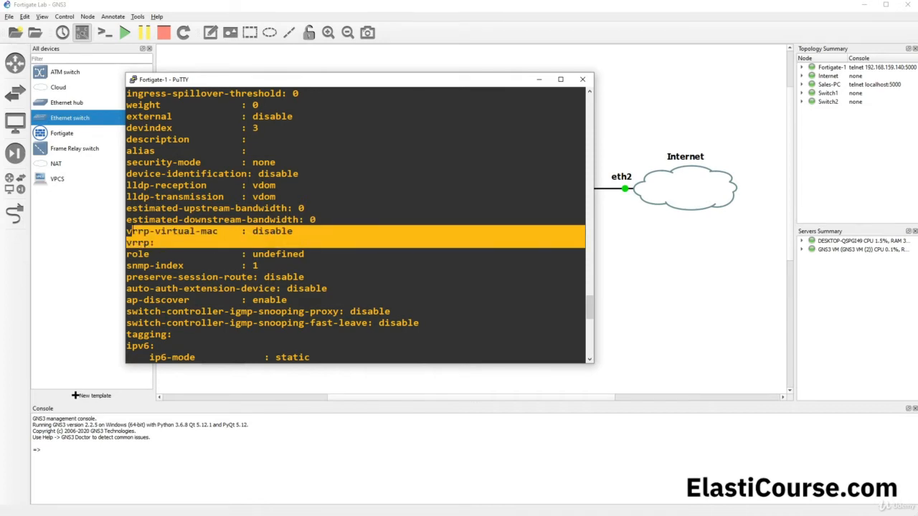
pyautogui.scroll(2, 224, 256)
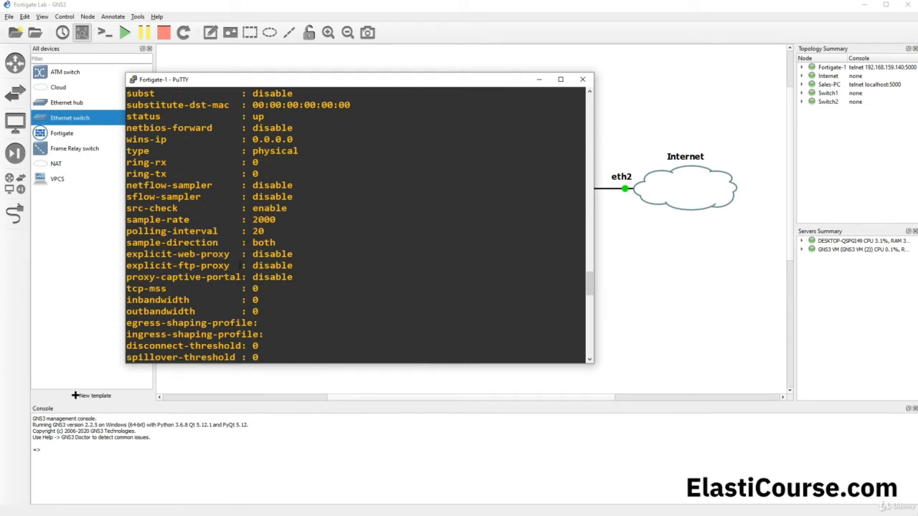
pyautogui.scroll(4, 240, 265)
pyautogui.scroll(4, 240, 266)
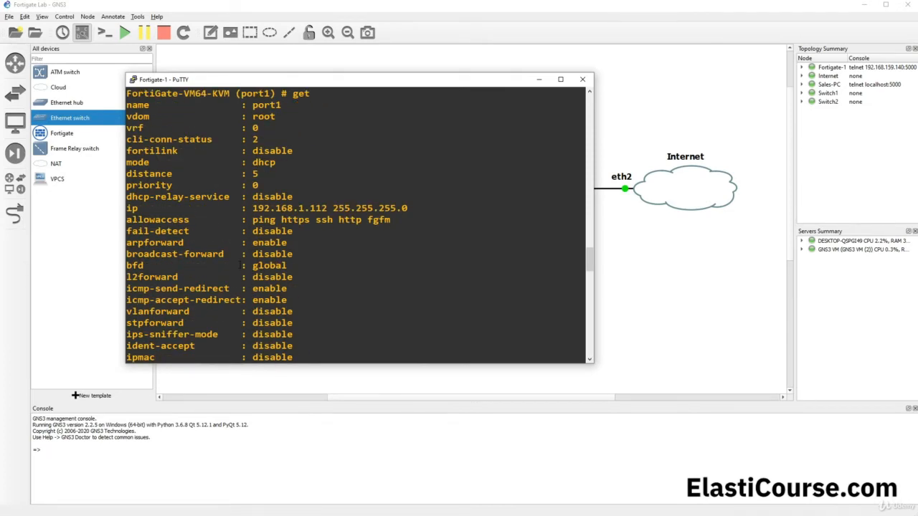
pyautogui.scroll(4, 240, 266)
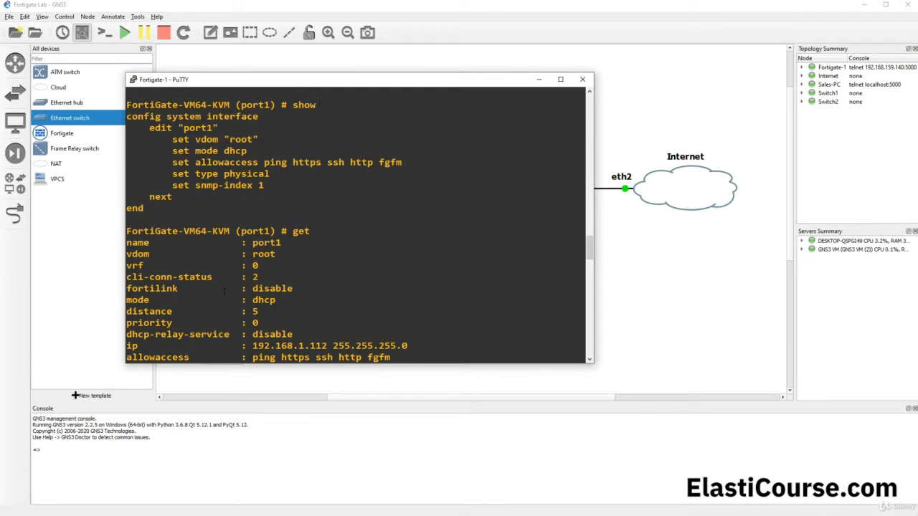
pyautogui.moveTo(127, 346); pyautogui.dragTo(407, 346)
pyautogui.scroll(-4, 385, 333)
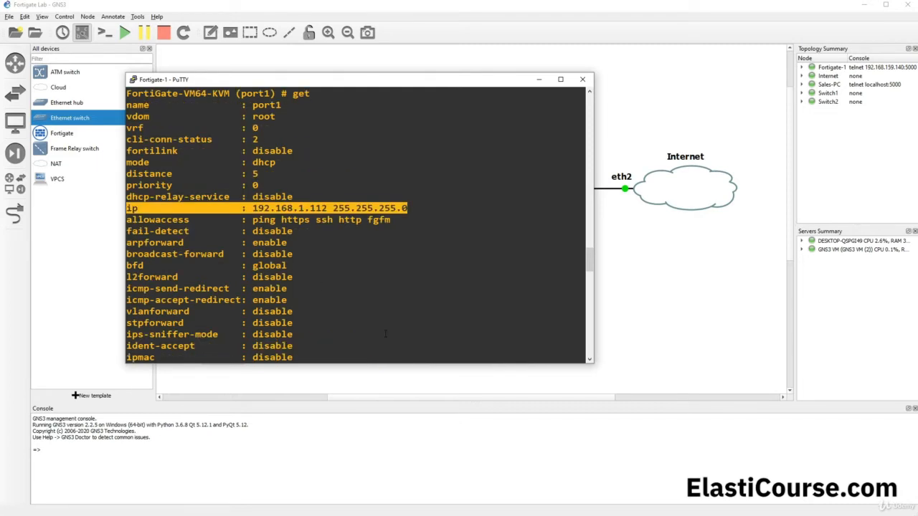
pyautogui.moveTo(127, 219); pyautogui.dragTo(390, 219)
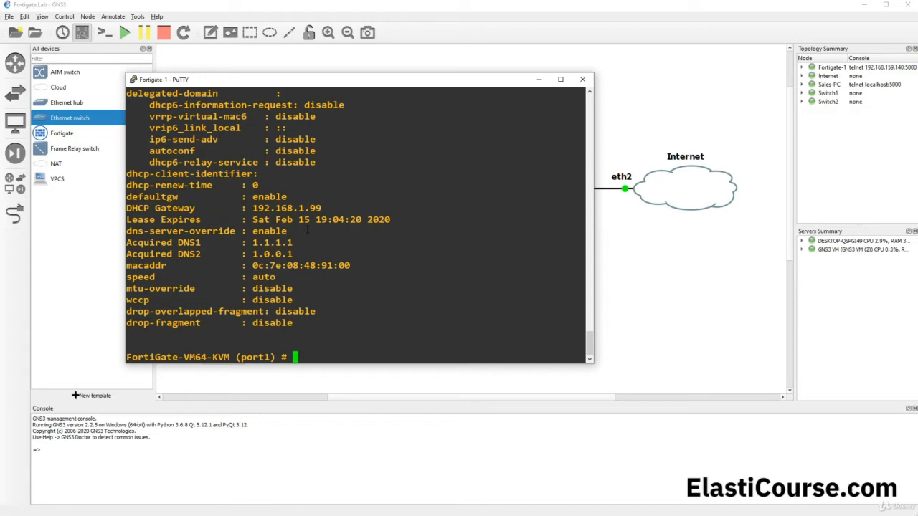
# - Leave port1 with 'next' and exit interface configuration with 'end'
pyautogui.write('ne')
pyautogui.press('Return')
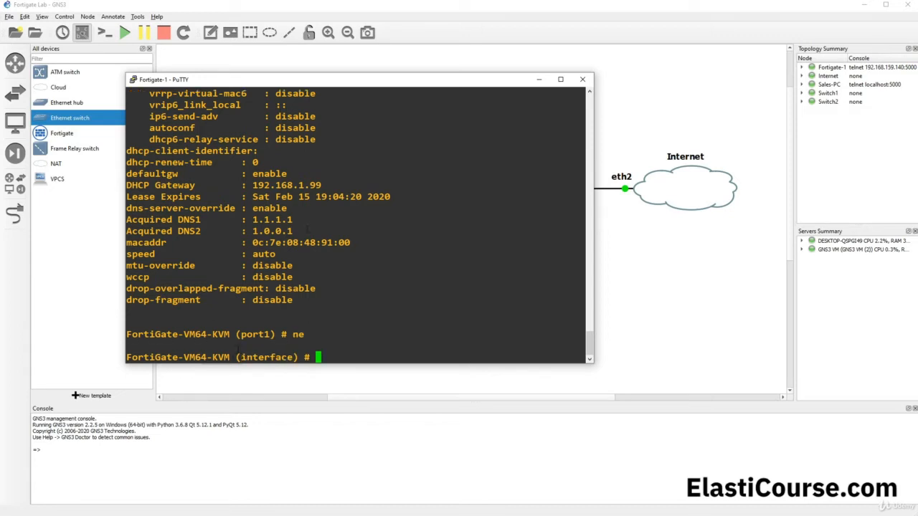
pyautogui.moveTo(242, 357); pyautogui.dragTo(296, 357)
pyautogui.click(340, 344)
pyautogui.write('end')
pyautogui.press('Return')
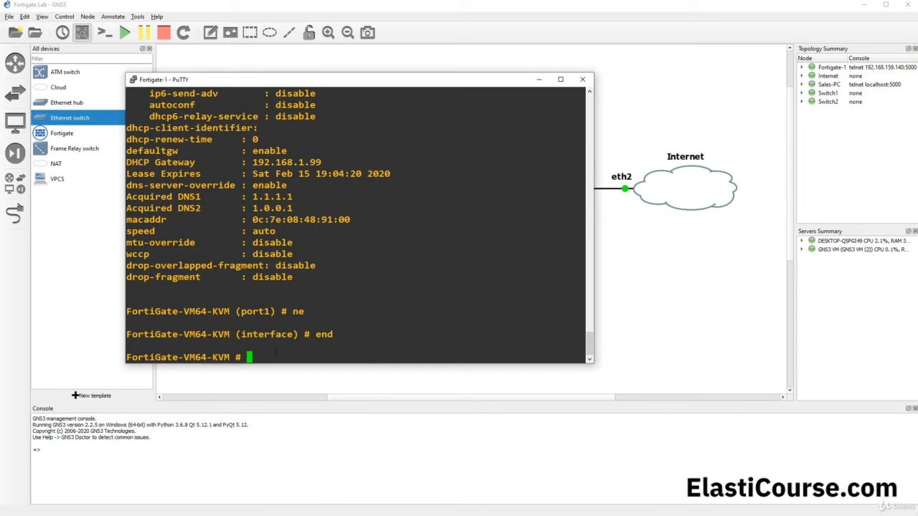
# - Re-enter 'config sys interface', edit port3, and show its configured settings
pyautogui.write('config sys interface')
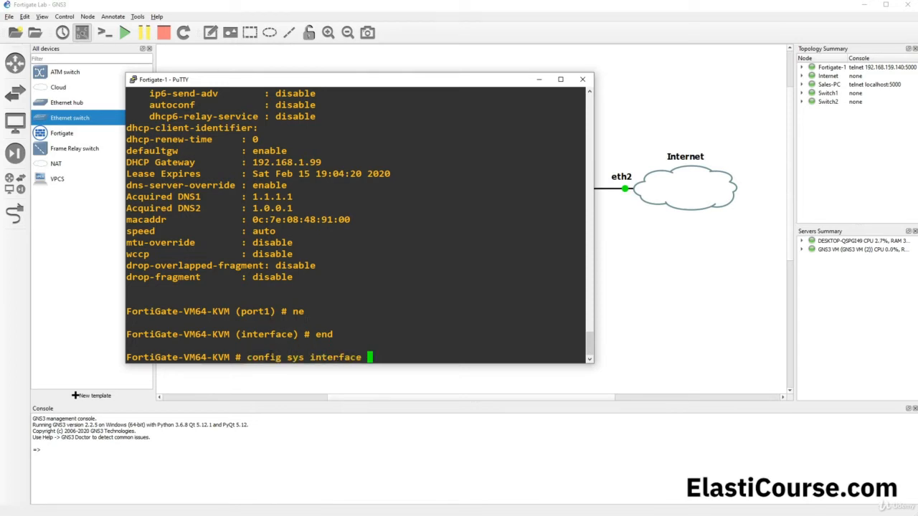
pyautogui.press('Return')
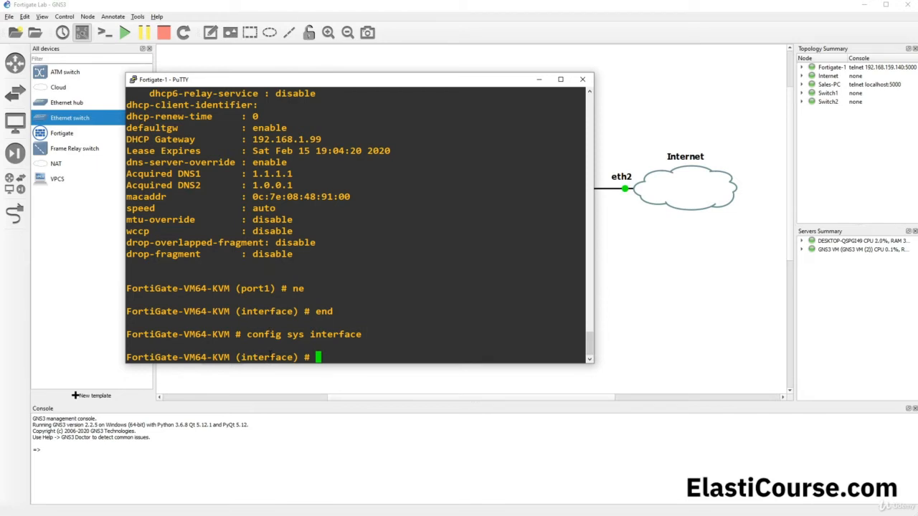
pyautogui.write('edit p')
pyautogui.write('ort1')
pyautogui.press('Return')
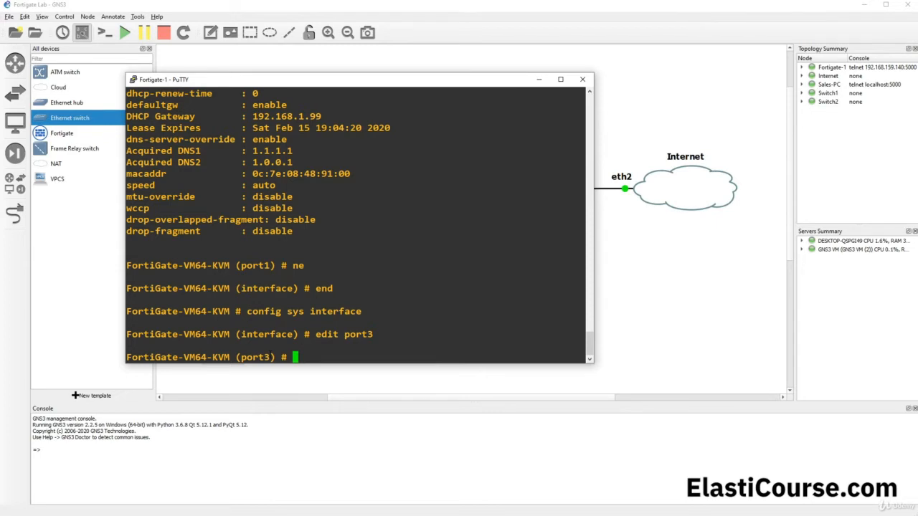
pyautogui.write('sh')
pyautogui.press('Return')
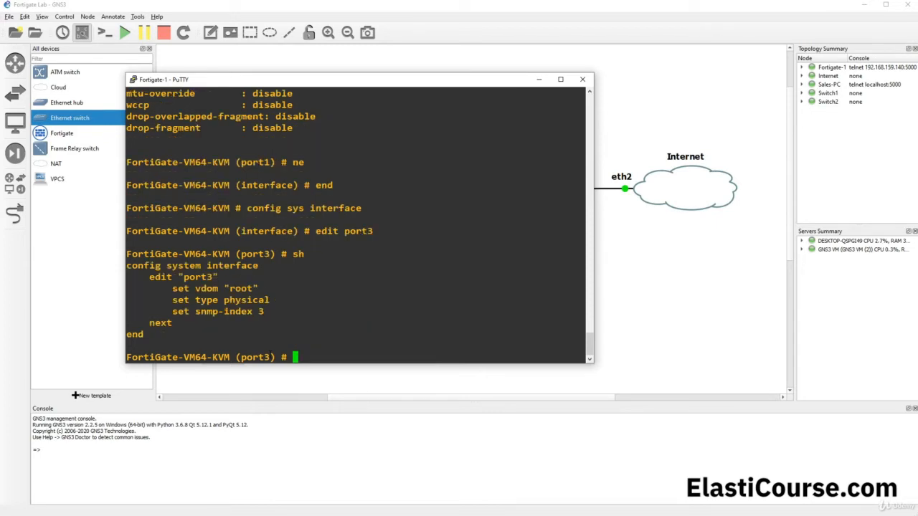
pyautogui.moveTo(149, 277); pyautogui.dragTo(283, 310)
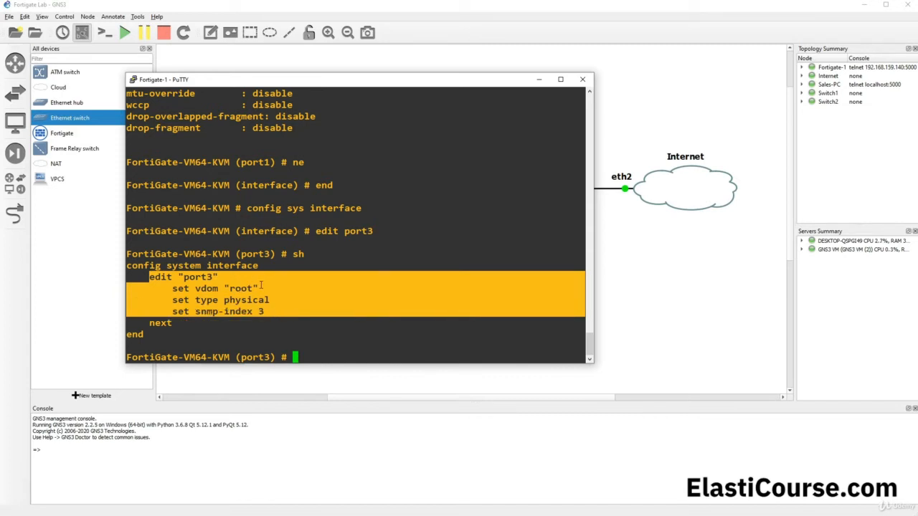
# - Run get on port3, noting mode static and ip 0.0.0.0
pyautogui.write('get')
pyautogui.press('Return')
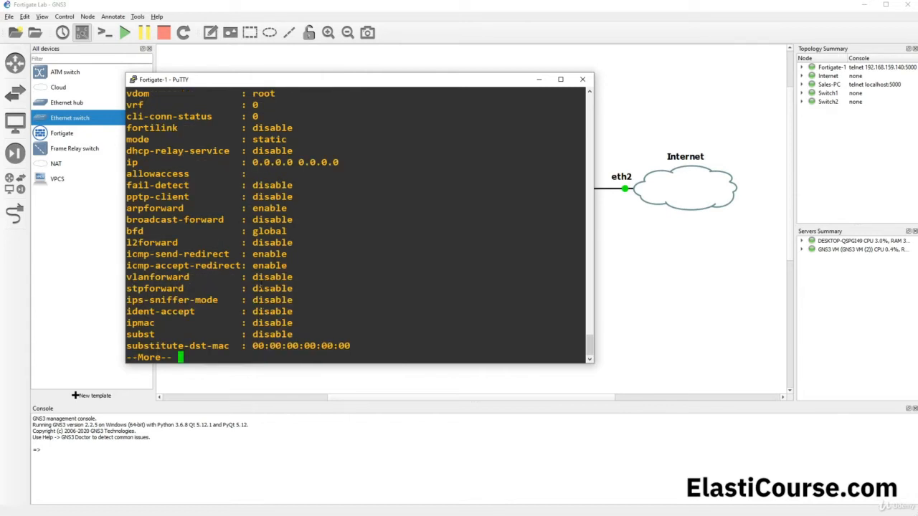
pyautogui.moveTo(127, 162); pyautogui.dragTo(332, 163)
pyautogui.moveTo(127, 140); pyautogui.dragTo(286, 139)
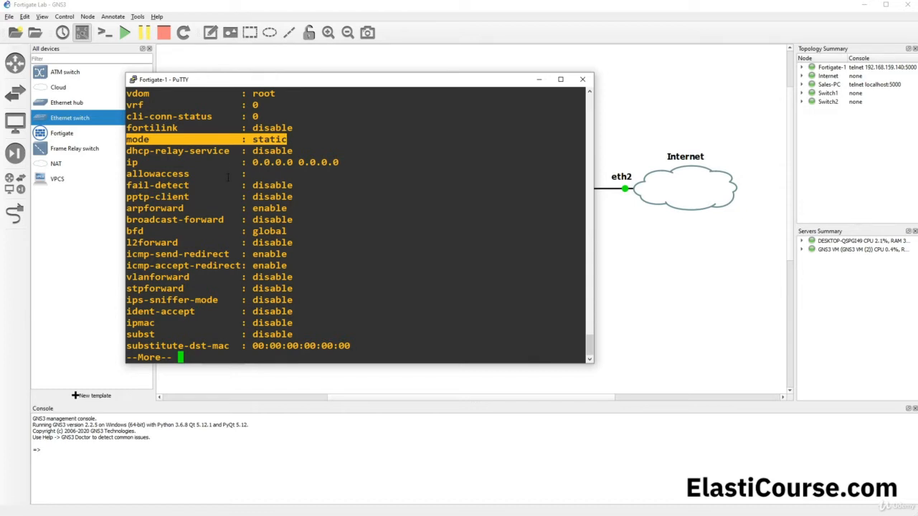
pyautogui.press('space')
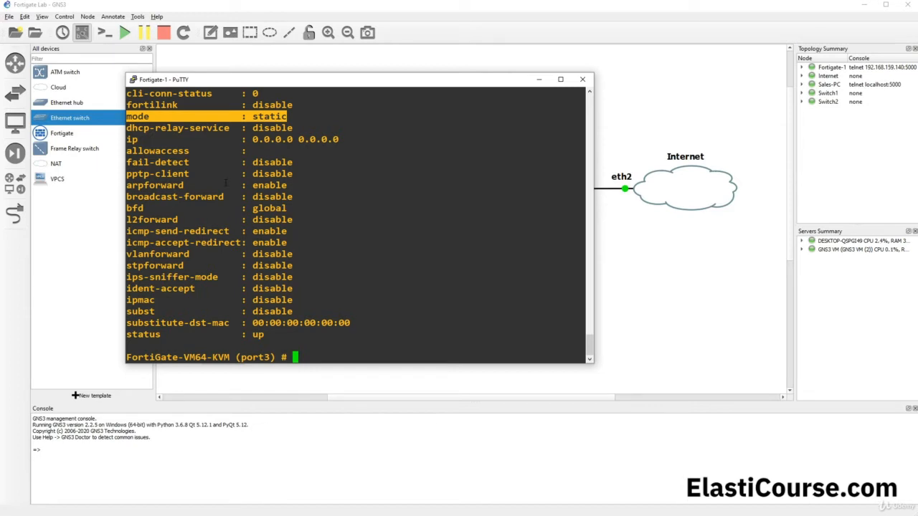
pyautogui.write('set')
# - List port3's settable options with 'set ?' in a widened console, noting allowaccess and ip
pyautogui.write('?')
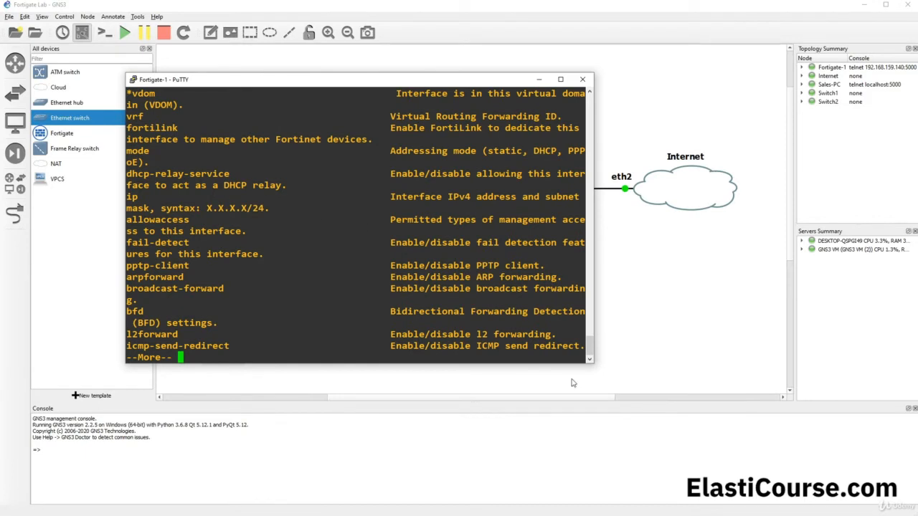
pyautogui.moveTo(593, 345); pyautogui.dragTo(869, 345)
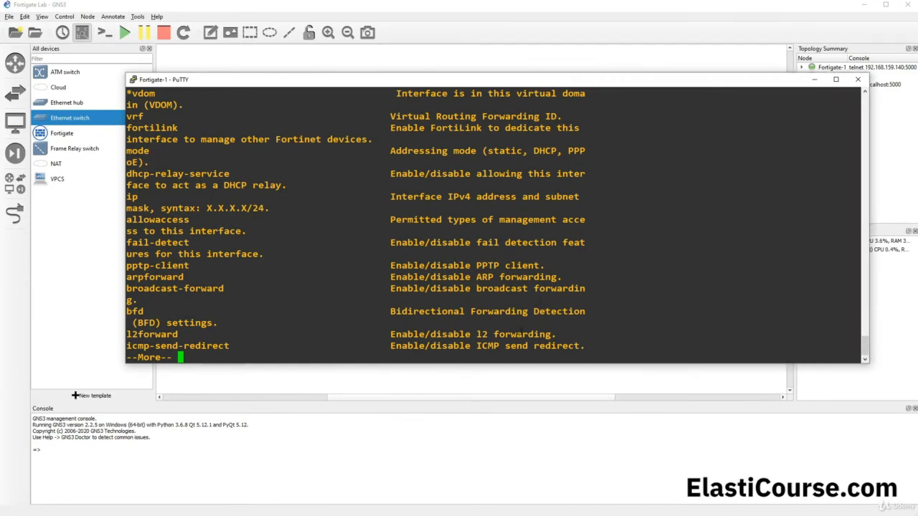
pyautogui.press('space')
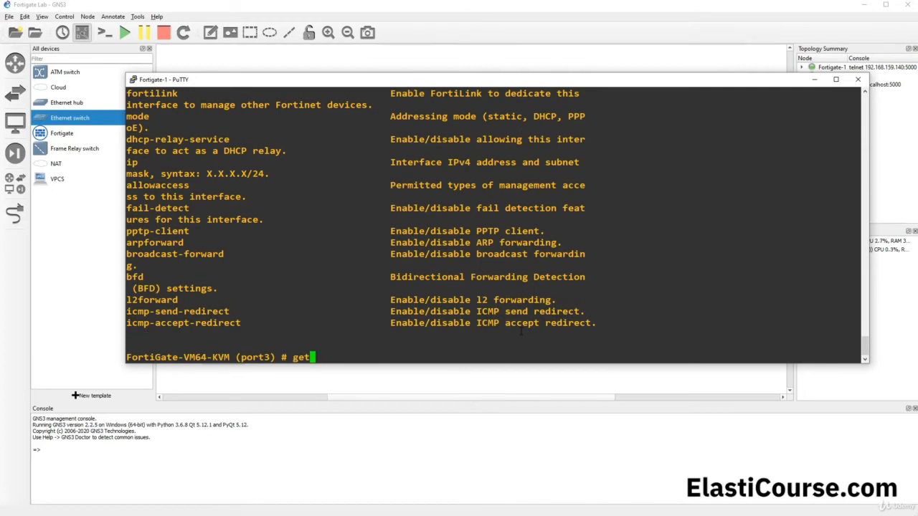
pyautogui.press('Down')
pyautogui.press('?')
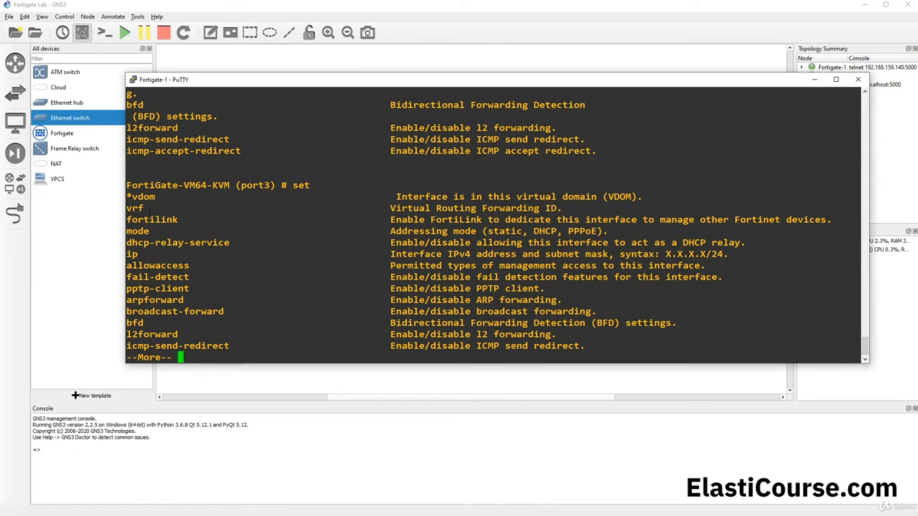
pyautogui.moveTo(393, 197); pyautogui.dragTo(534, 311)
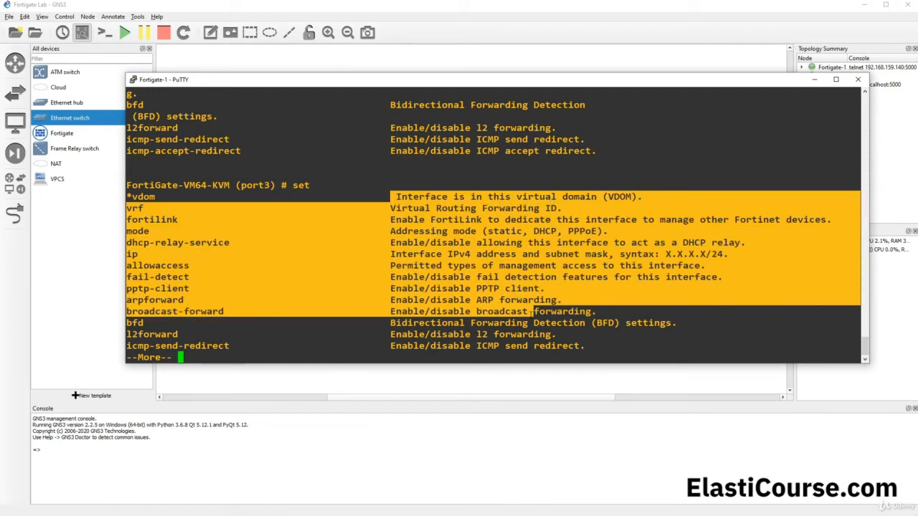
pyautogui.click(339, 271)
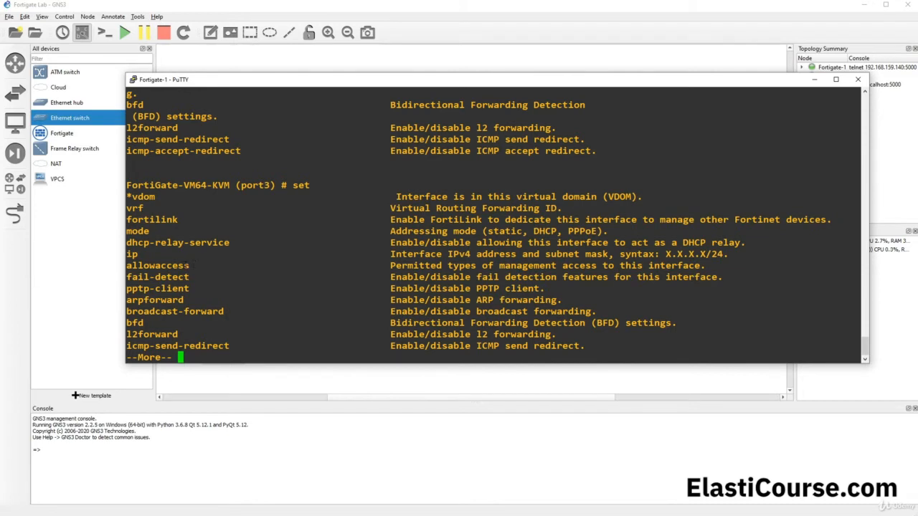
pyautogui.moveTo(189, 265); pyautogui.dragTo(125, 263)
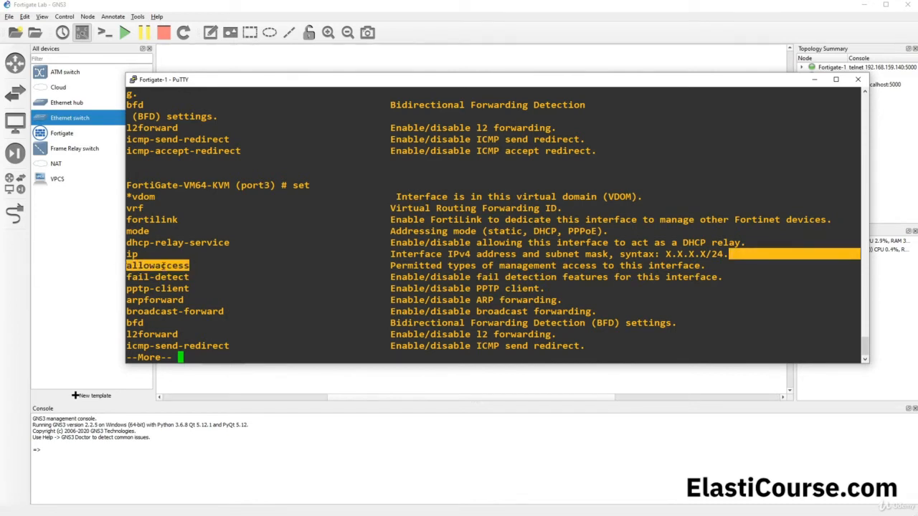
pyautogui.moveTo(143, 254); pyautogui.dragTo(129, 255)
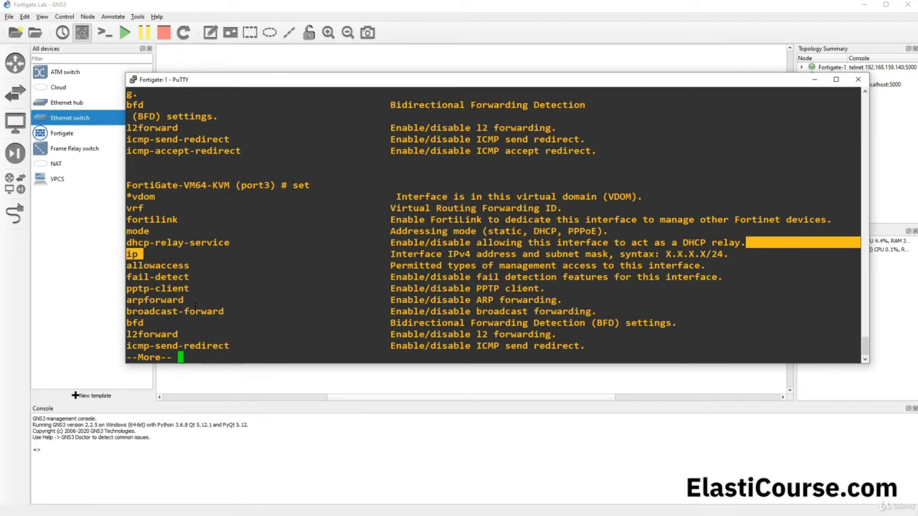
pyautogui.press('space')
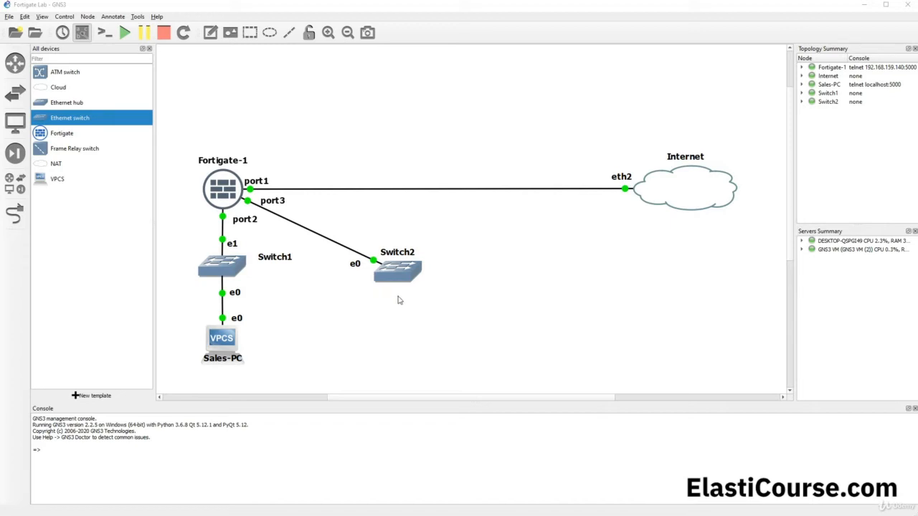
# - Add a VPCS node on the GNS3 VM server and rename it MarketingPC
pyautogui.moveTo(50, 177); pyautogui.dragTo(395, 342)
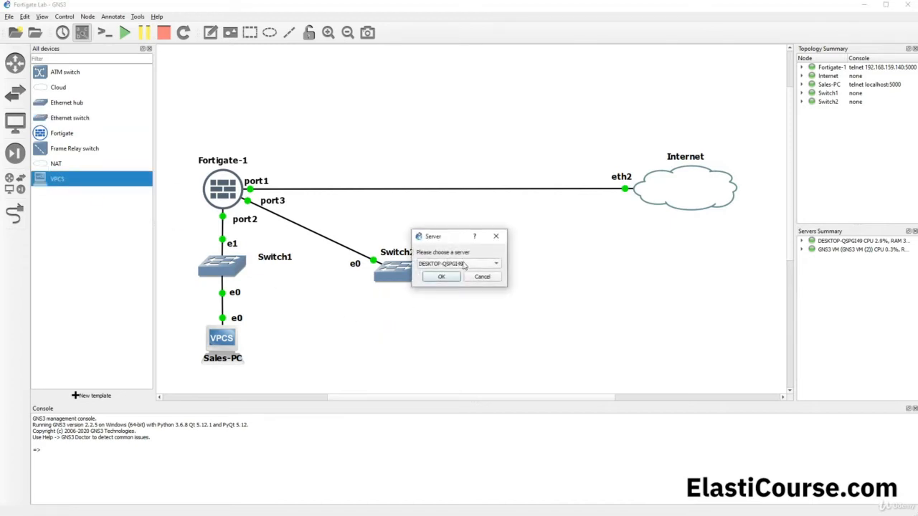
pyautogui.click(464, 265)
pyautogui.click(462, 276)
pyautogui.click(451, 278)
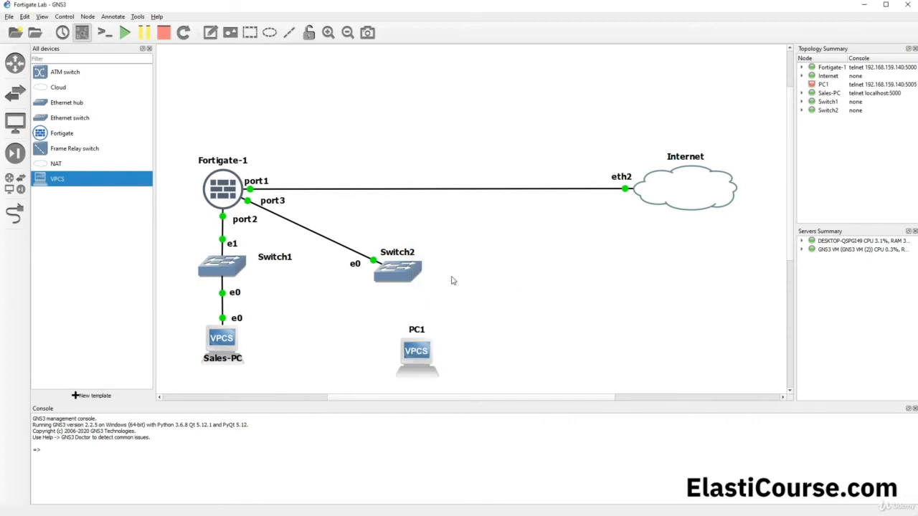
pyautogui.doubleClick(416, 324)
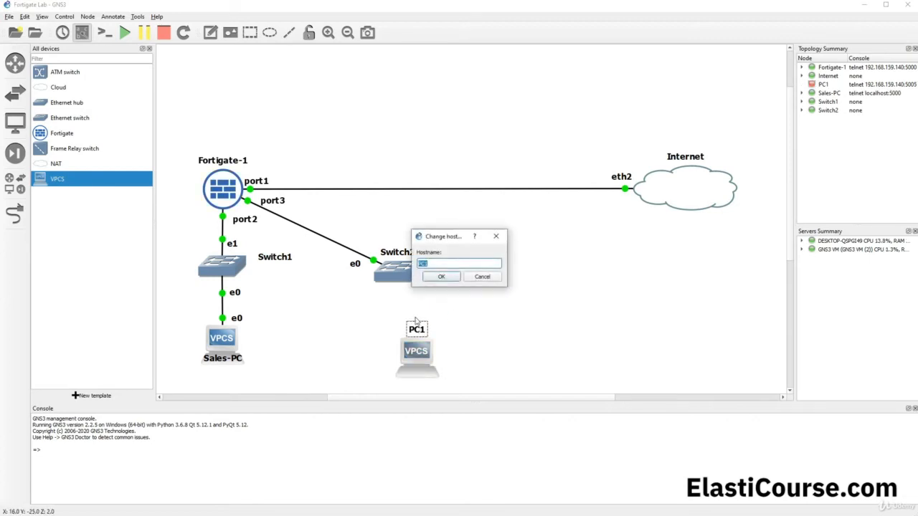
pyautogui.write('Marketing PC')
pyautogui.click(441, 277)
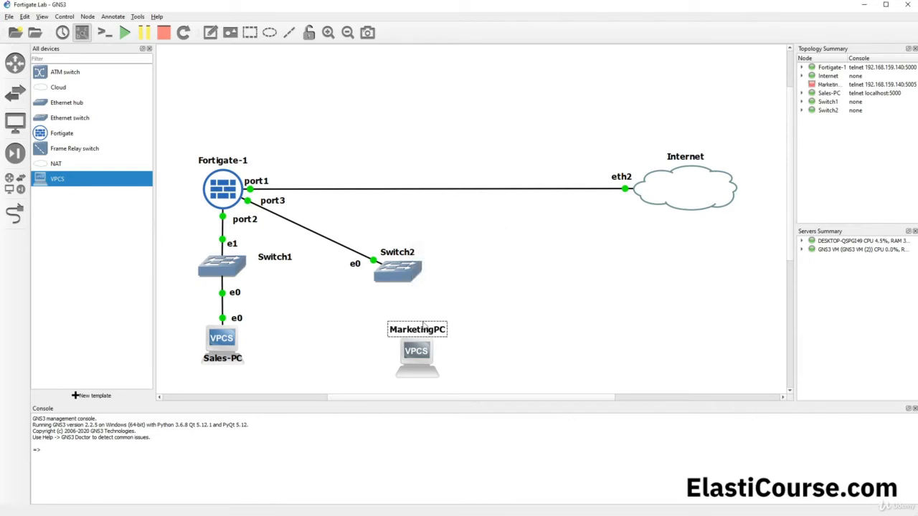
pyautogui.moveTo(426, 327); pyautogui.dragTo(407, 342)
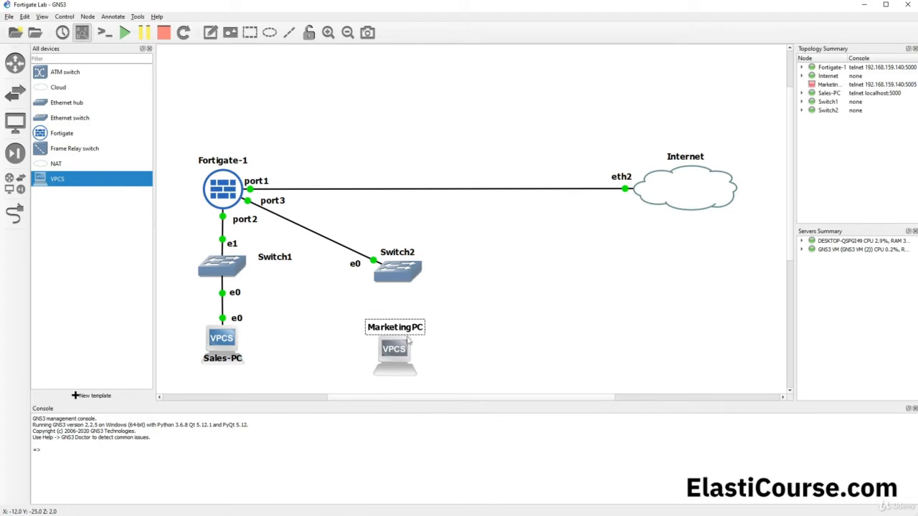
# - Cable MarketingPC's Ethernet0 to Switch2's Ethernet1 and start the MarketingPC node
pyautogui.click(15, 213)
pyautogui.click(395, 365)
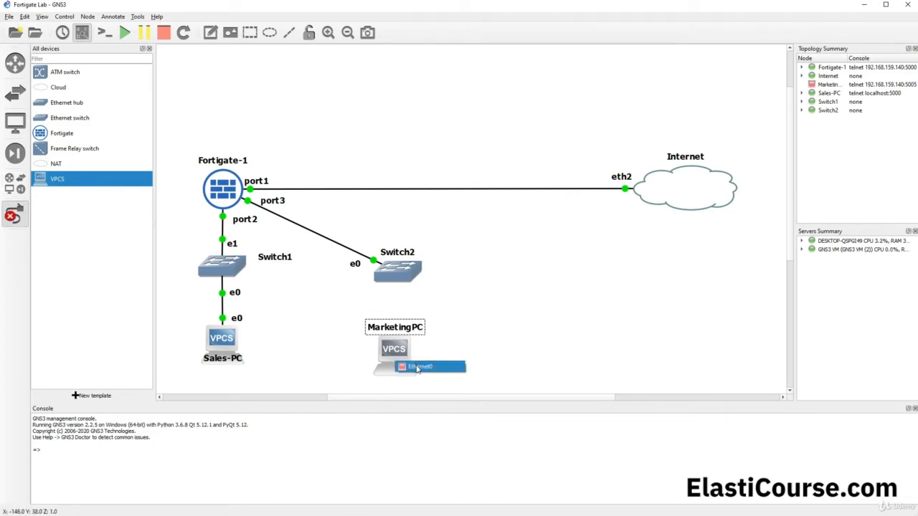
pyautogui.click(410, 367)
pyautogui.click(393, 274)
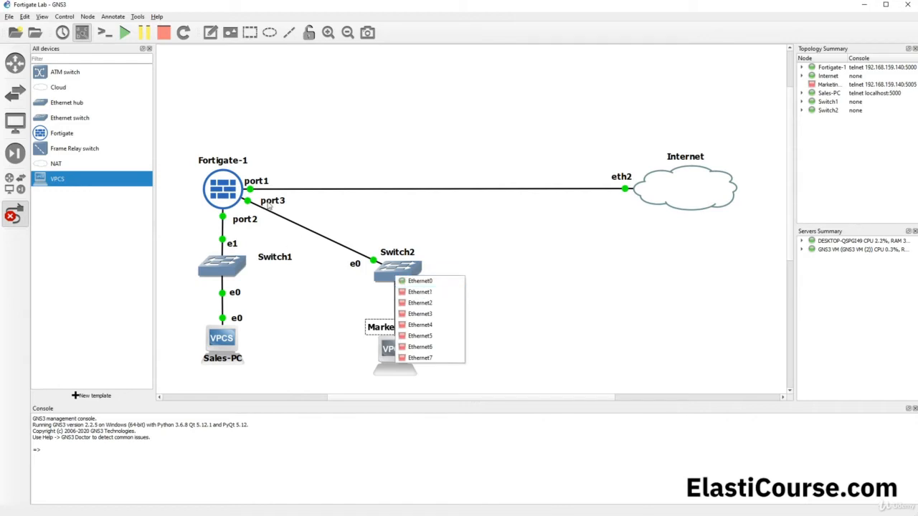
pyautogui.click(449, 291)
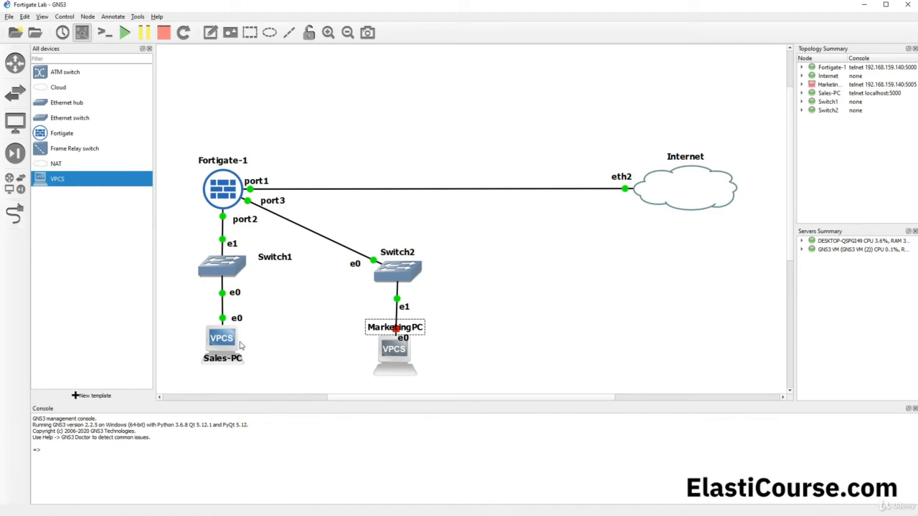
pyautogui.moveTo(415, 334); pyautogui.dragTo(375, 378)
pyautogui.rightClick(395, 352)
pyautogui.click(415, 376)
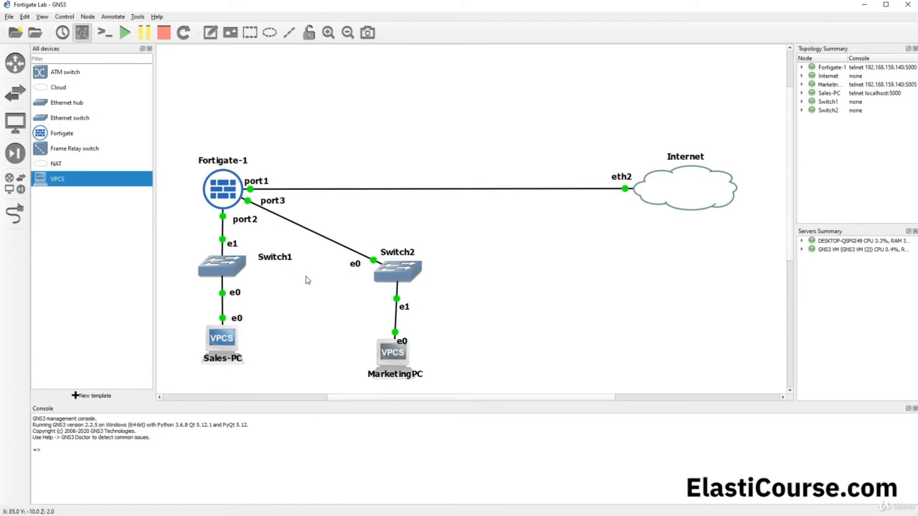
# - Open Fortigate-1's console and enter the port3 interface configuration to view it
pyautogui.rightClick(220, 198)
pyautogui.click(241, 202)
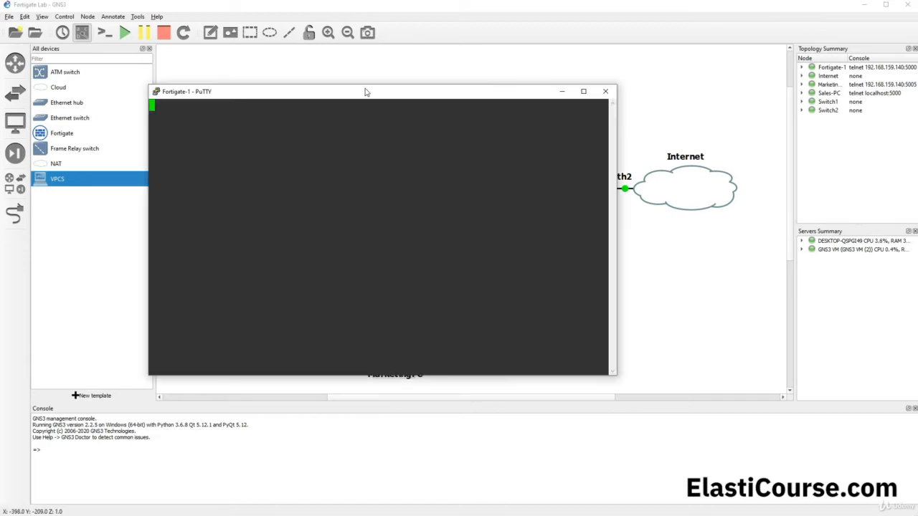
pyautogui.moveTo(259, 119); pyautogui.dragTo(316, 118)
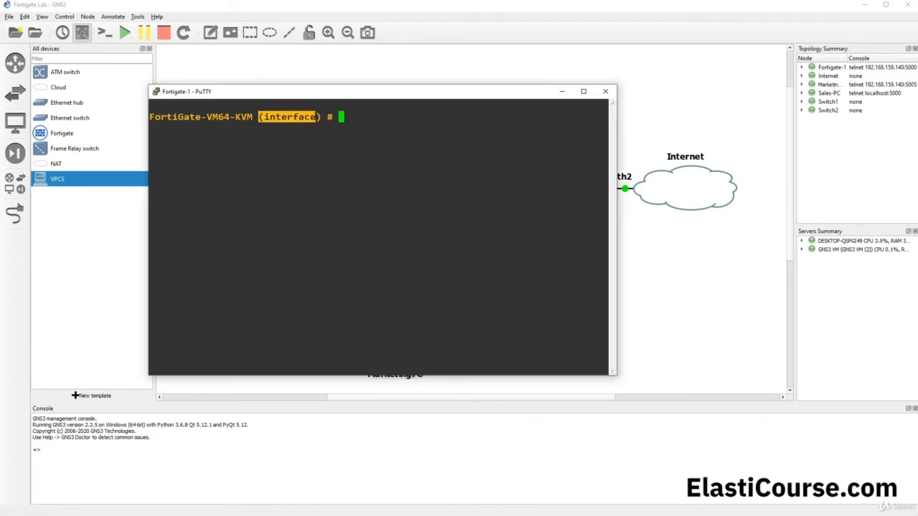
pyautogui.click(342, 138)
pyautogui.write('edit ')
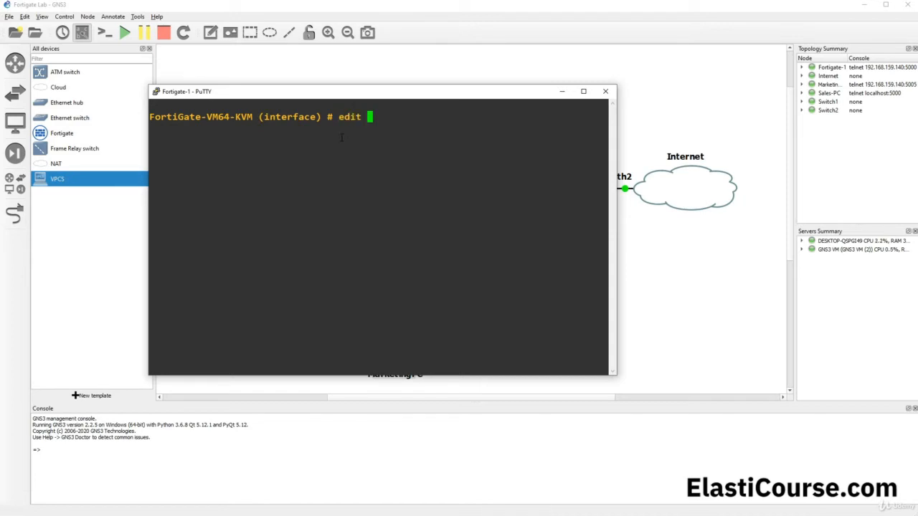
pyautogui.write('port2')
pyautogui.press('Return')
pyautogui.write('sh')
pyautogui.press('Return')
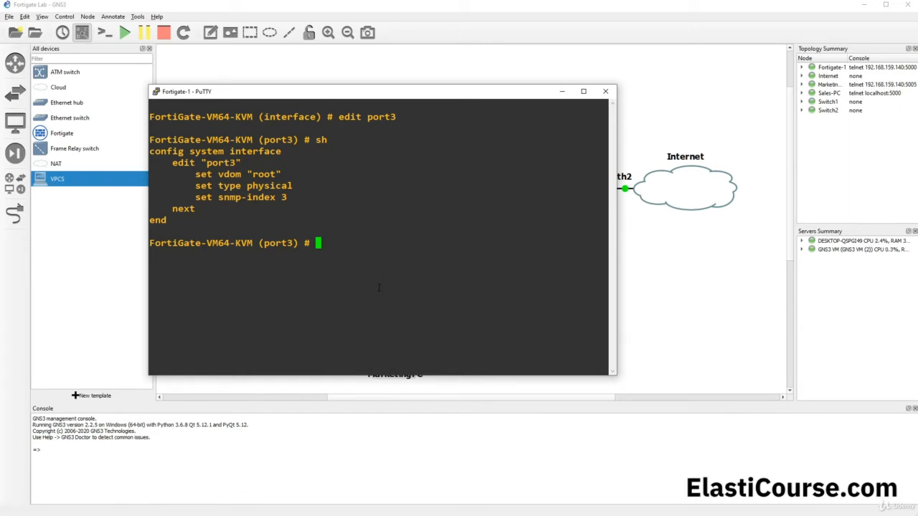
# - Set port3's IP address to 10.10.200.1 with mask 255.255.254.0
pyautogui.write('set ip 10.10.200.1')
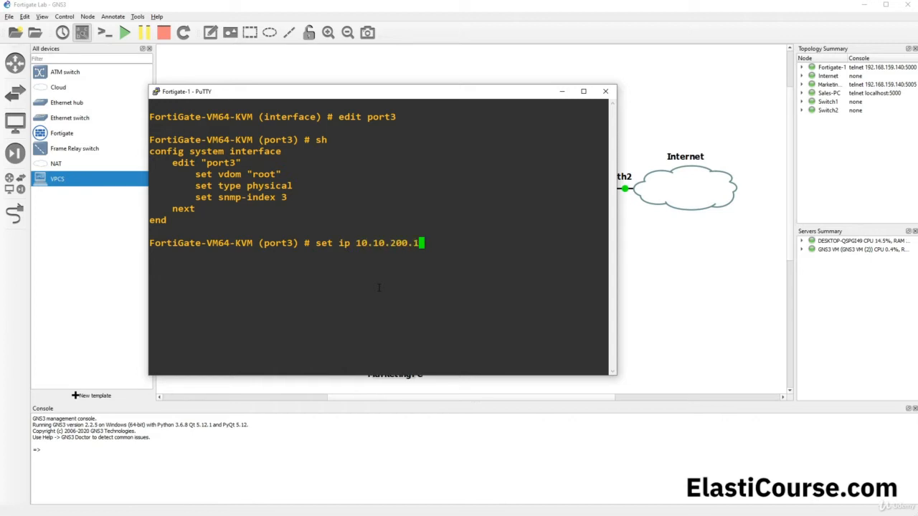
pyautogui.moveTo(304, 93); pyautogui.dragTo(505, 87)
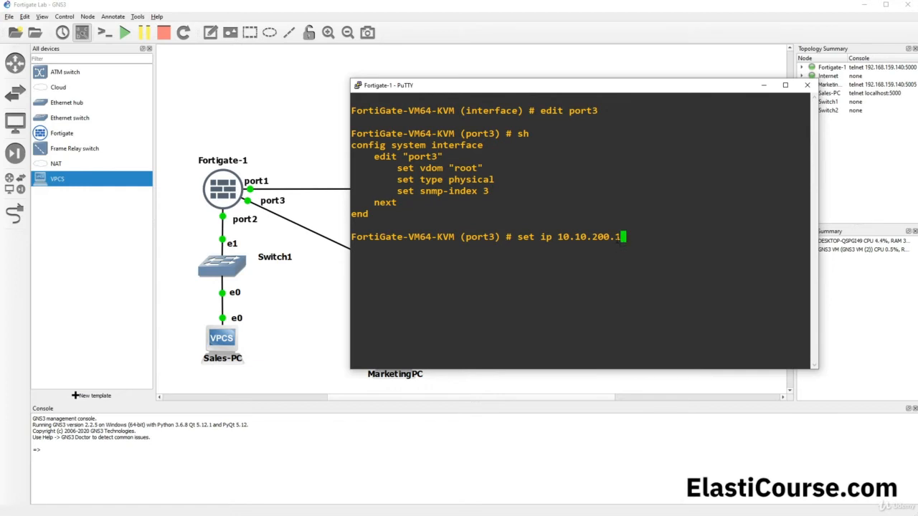
pyautogui.moveTo(609, 238); pyautogui.dragTo(621, 238)
pyautogui.click(617, 245)
pyautogui.write('255.255.254.')
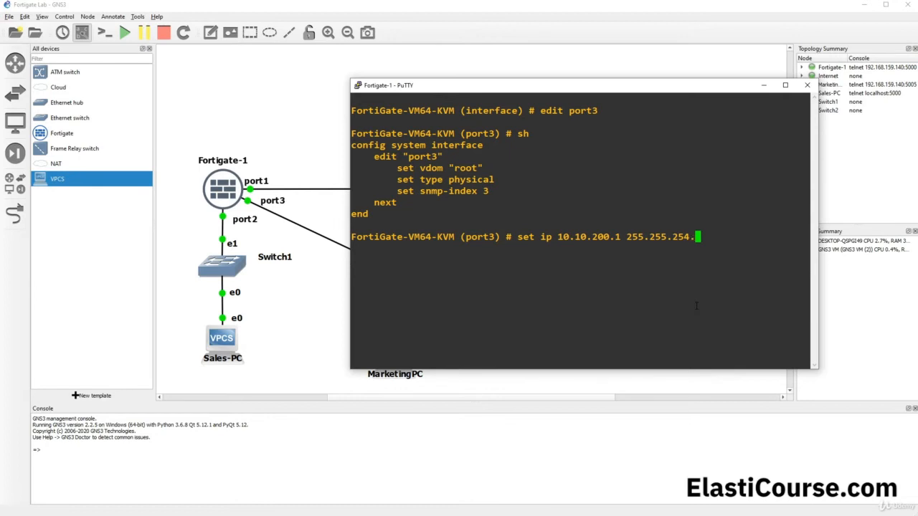
pyautogui.write('0')
pyautogui.press('Return')
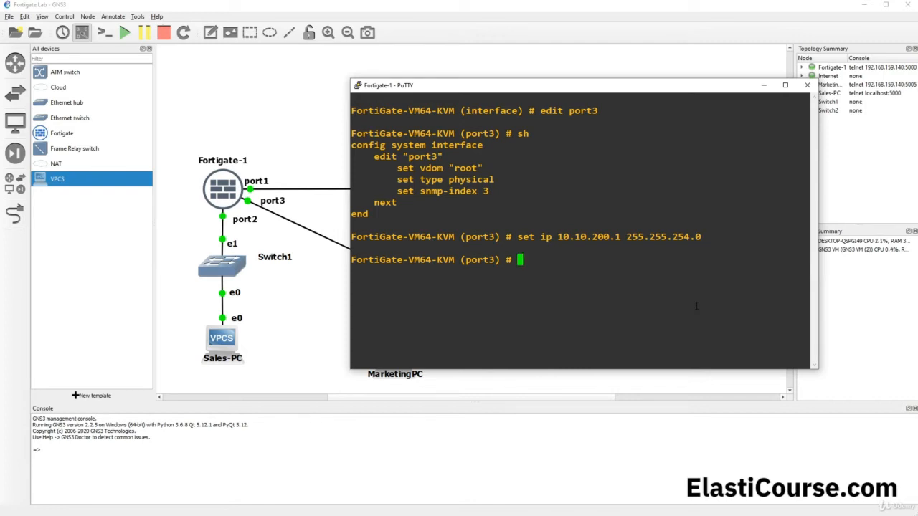
# - Review port3's configuration and set its allowaccess to ping and ssh
pyautogui.write('sh')
pyautogui.press('Return')
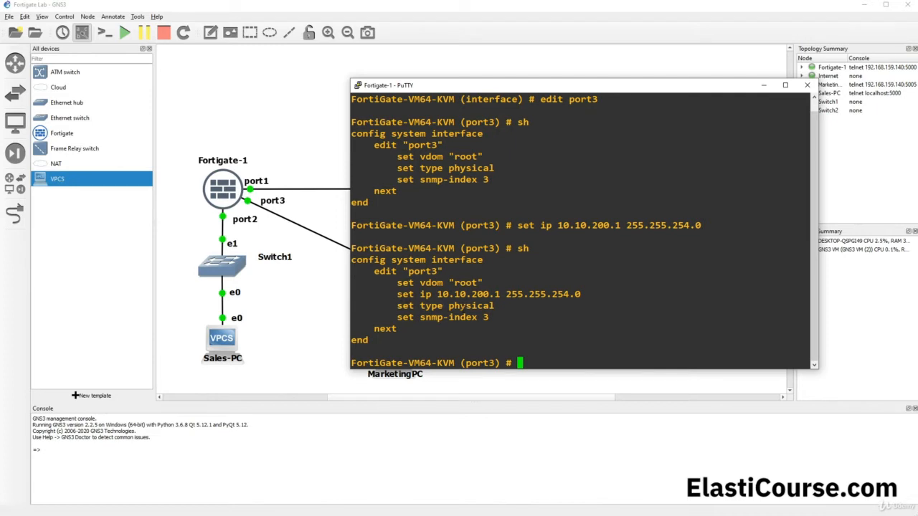
pyautogui.write('set allowaccess')
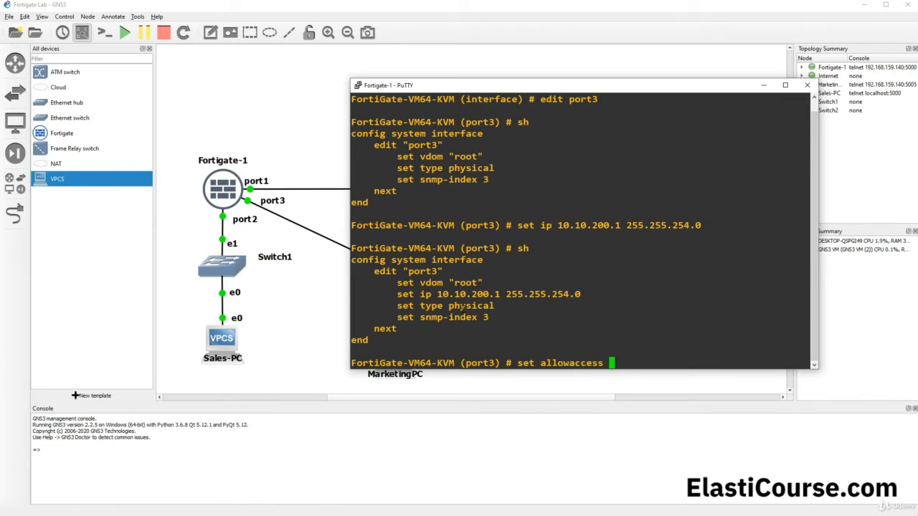
pyautogui.press('?')
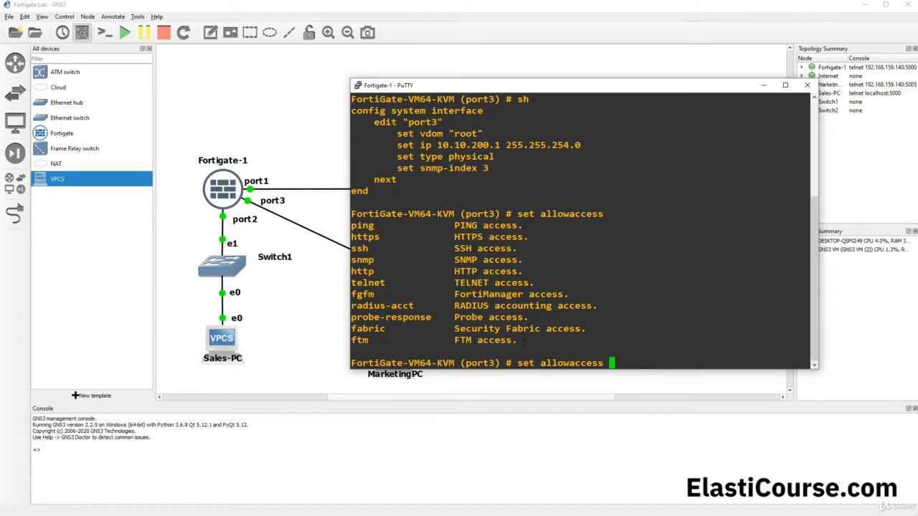
pyautogui.moveTo(524, 342); pyautogui.dragTo(353, 228)
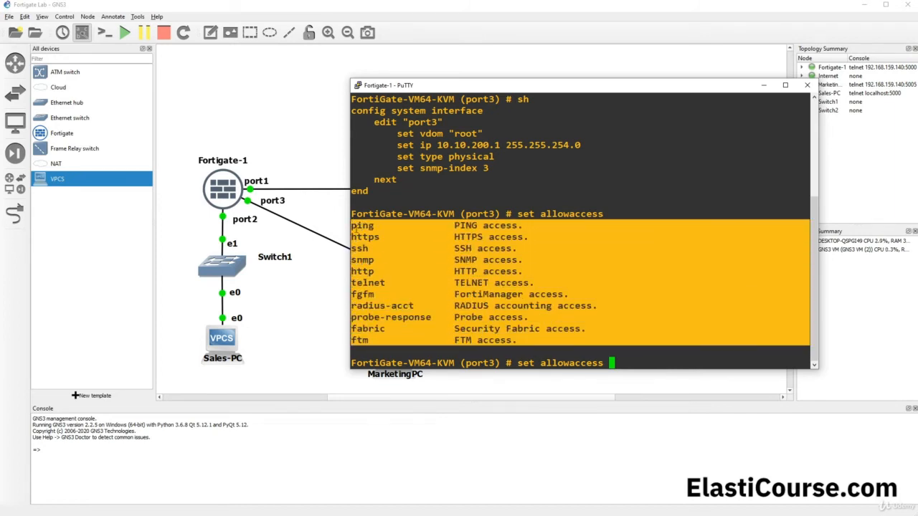
pyautogui.click(385, 249)
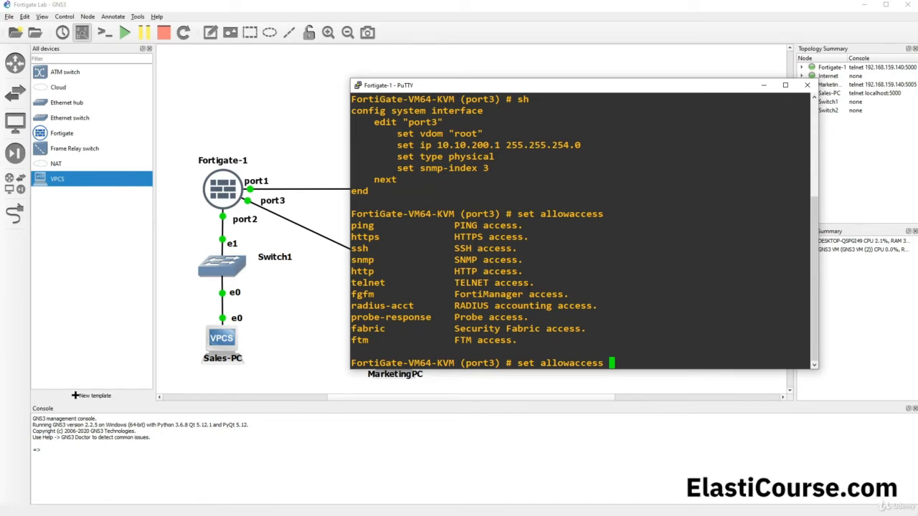
pyautogui.write('ping')
pyautogui.write('ssh')
pyautogui.press('Return')
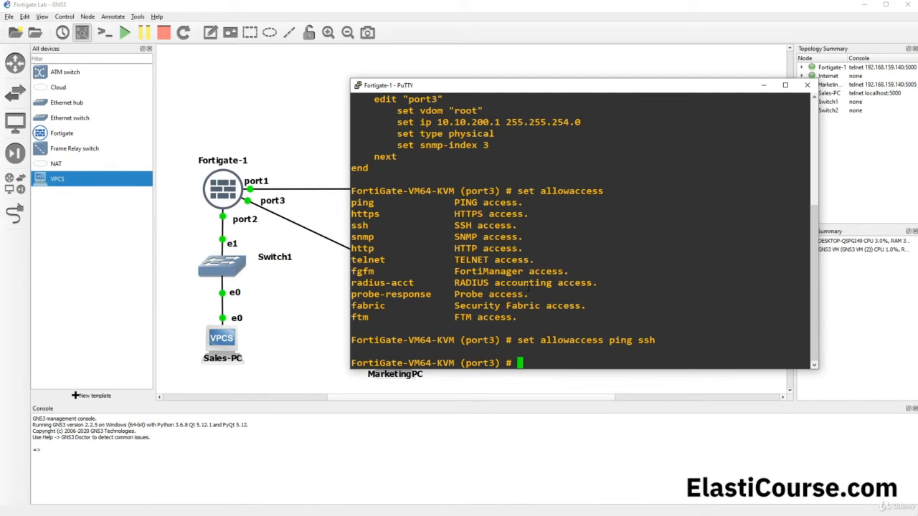
# - Show port3's settings to confirm 10.10.200.1 255.255.254.0 with ping and SSH access
pyautogui.write('ss')
pyautogui.press('BackSpace')
pyautogui.write('h')
pyautogui.press('Return')
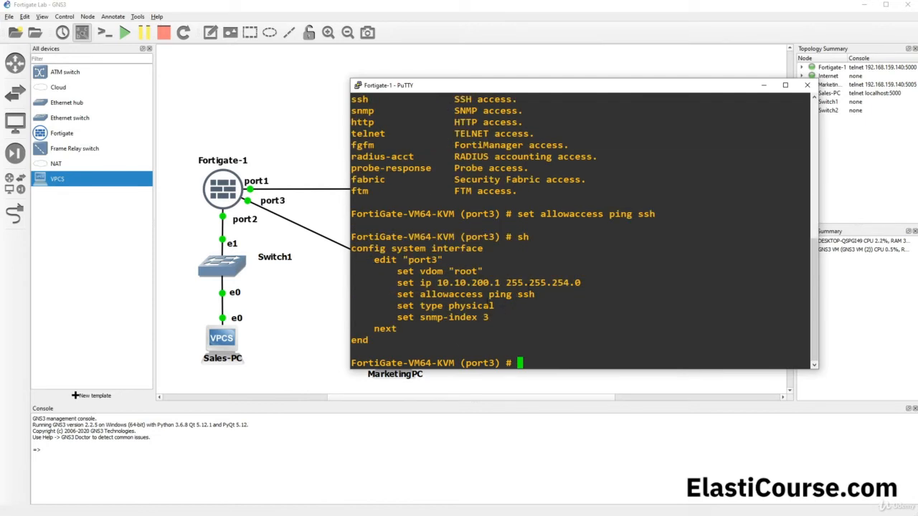
pyautogui.moveTo(540, 291); pyautogui.dragTo(581, 284)
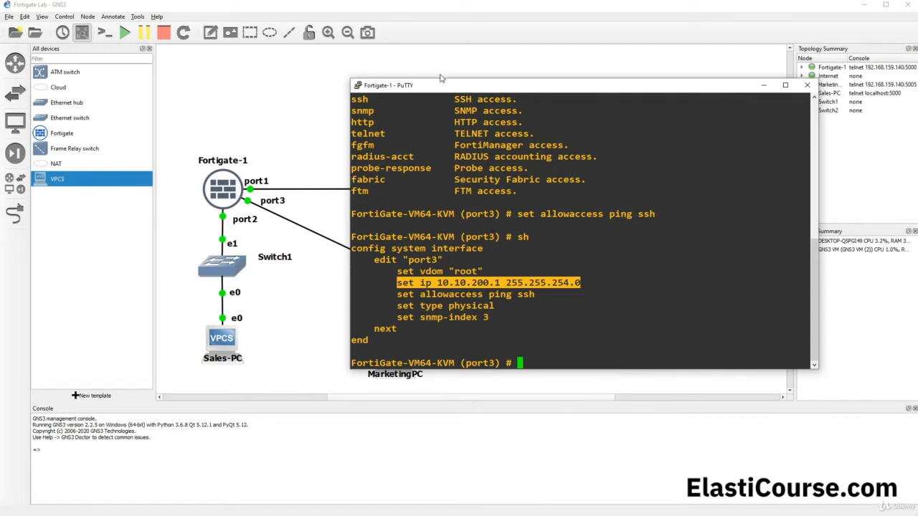
pyautogui.moveTo(437, 86); pyautogui.dragTo(552, 108)
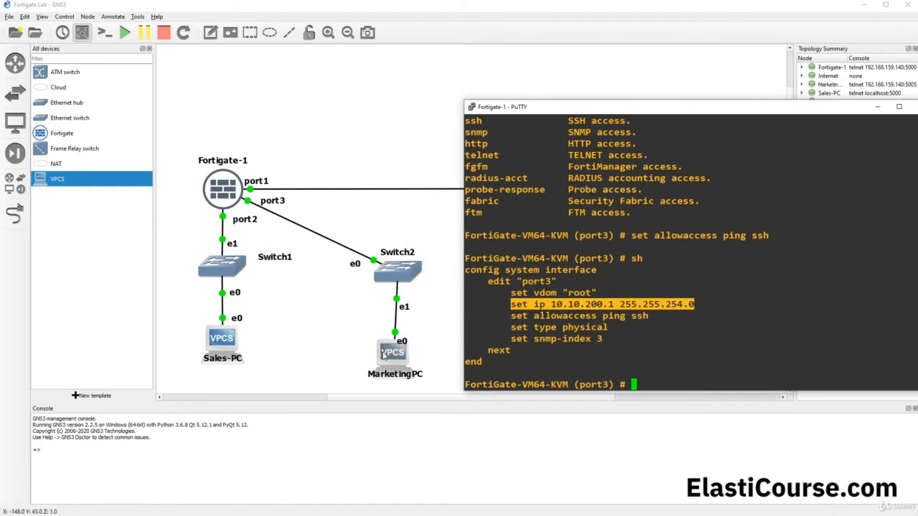
# - Open MarketingPC's console and run dhcp, which reports it can't find a DHCP server
pyautogui.click(385, 355)
pyautogui.doubleClick(385, 354)
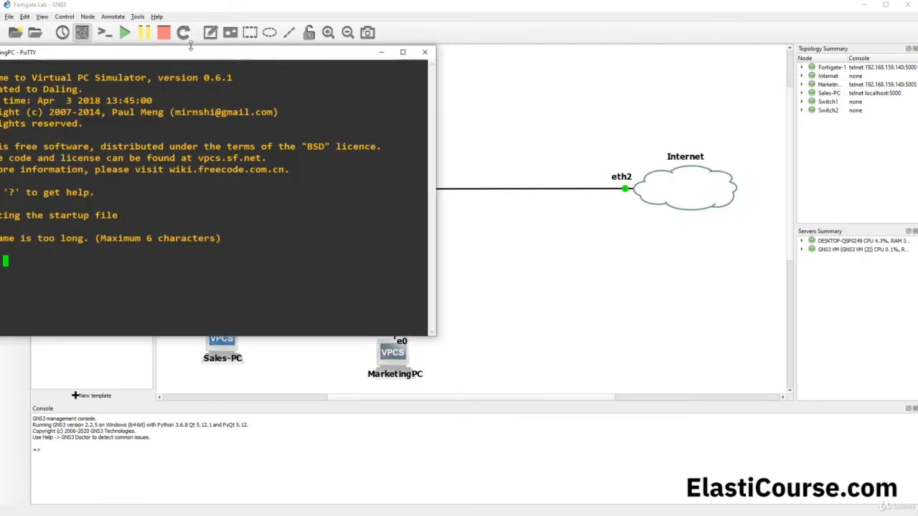
pyautogui.moveTo(191, 46); pyautogui.dragTo(339, 52)
pyautogui.write('dhcp')
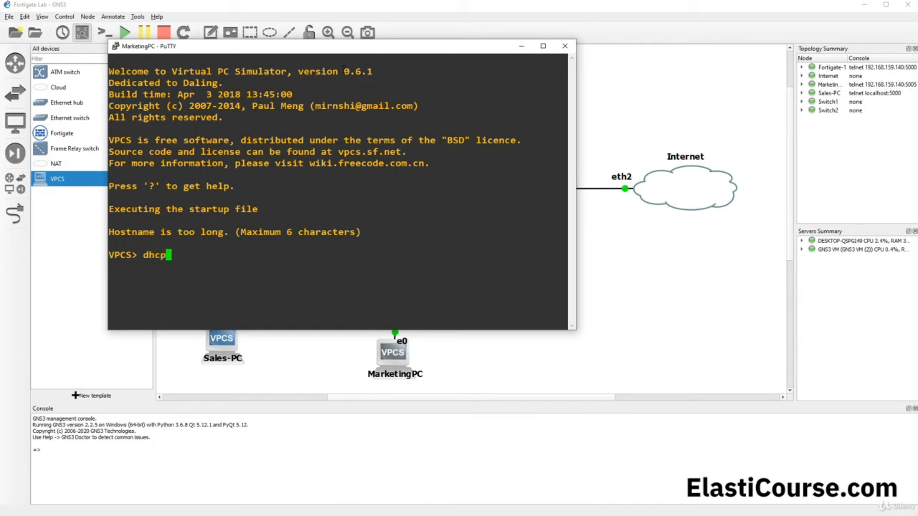
pyautogui.press('Return')
pyautogui.moveTo(304, 52); pyautogui.dragTo(515, 56)
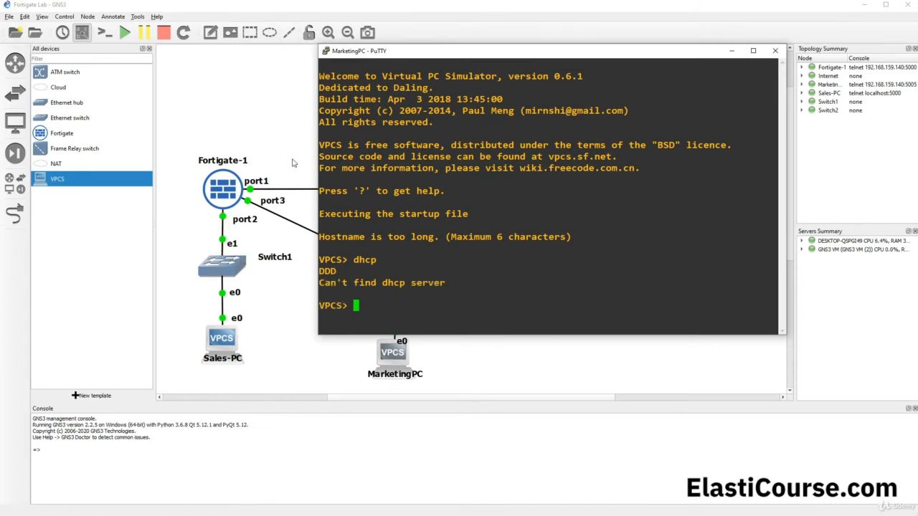
pyautogui.click(297, 9)
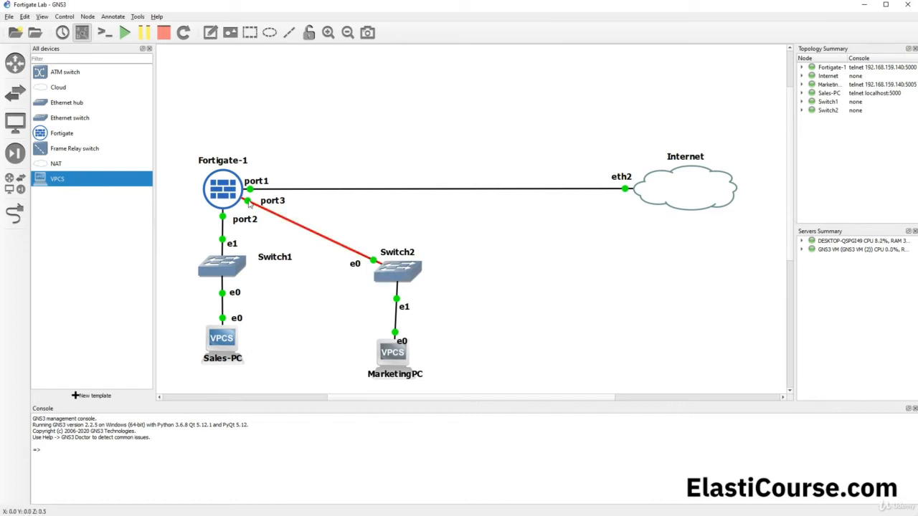
pyautogui.moveTo(237, 190)
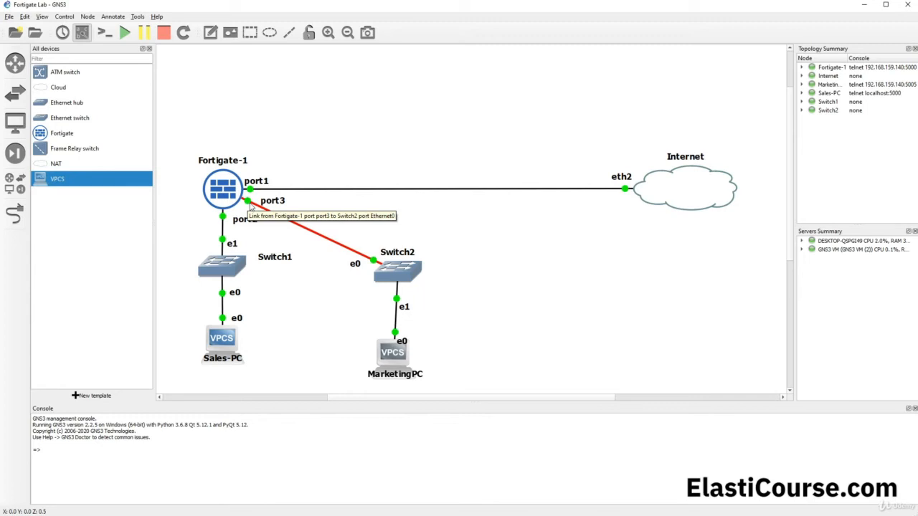
# - Return to the Fortigate-1 console and run 'end' to leave port3's configuration
pyautogui.click(59, 515)
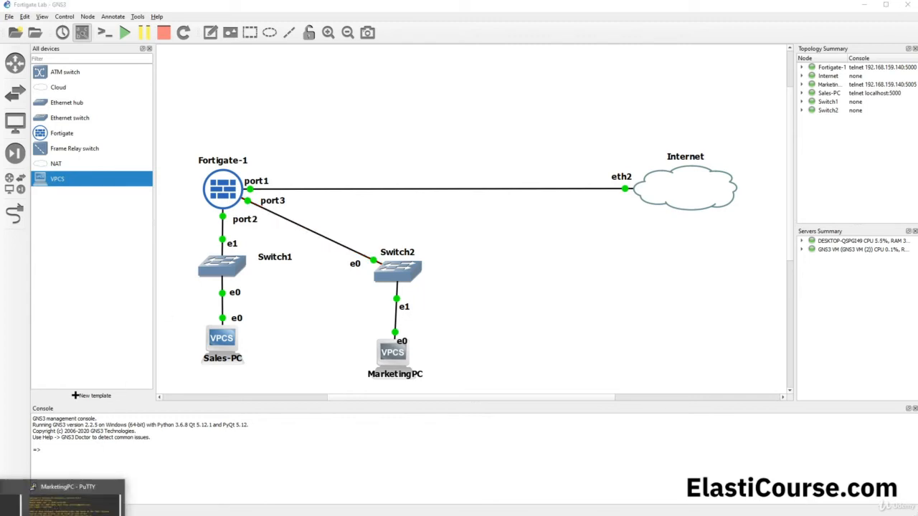
pyautogui.click(75, 502)
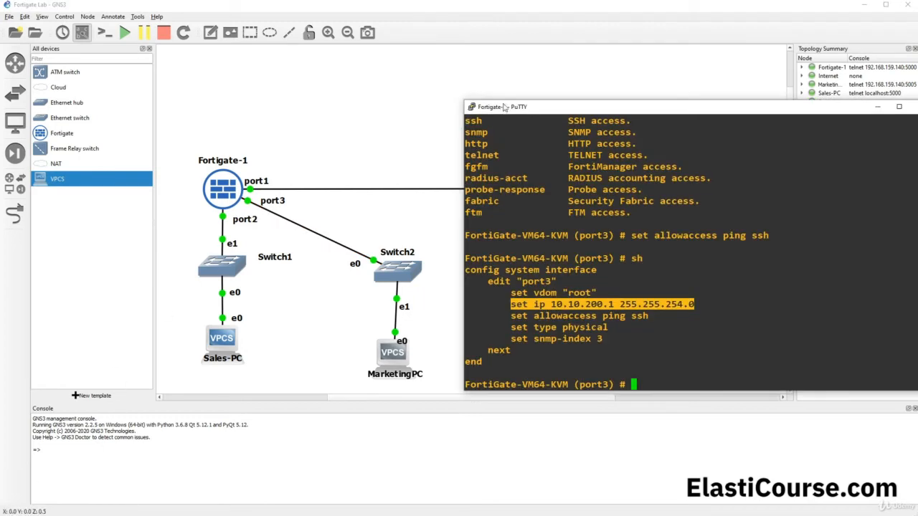
pyautogui.moveTo(534, 105); pyautogui.dragTo(310, 111)
pyautogui.click(361, 226)
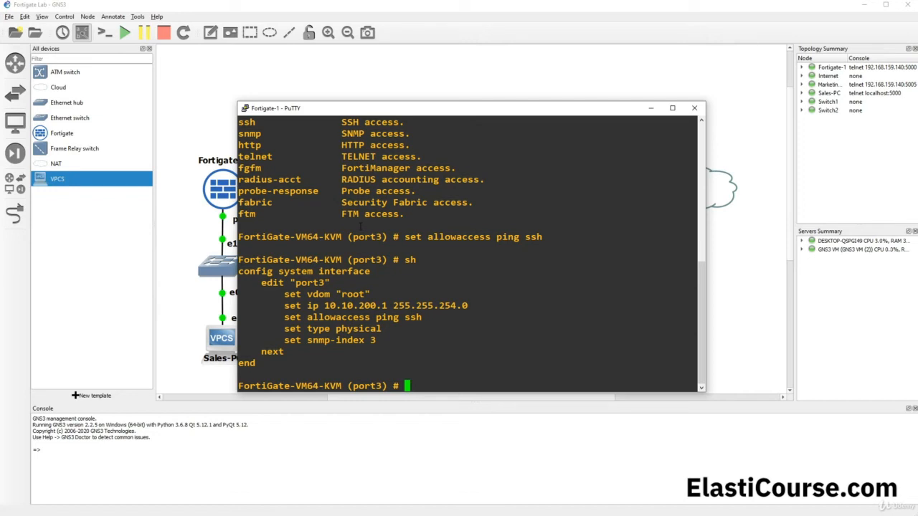
pyautogui.write('end')
pyautogui.press('Return')
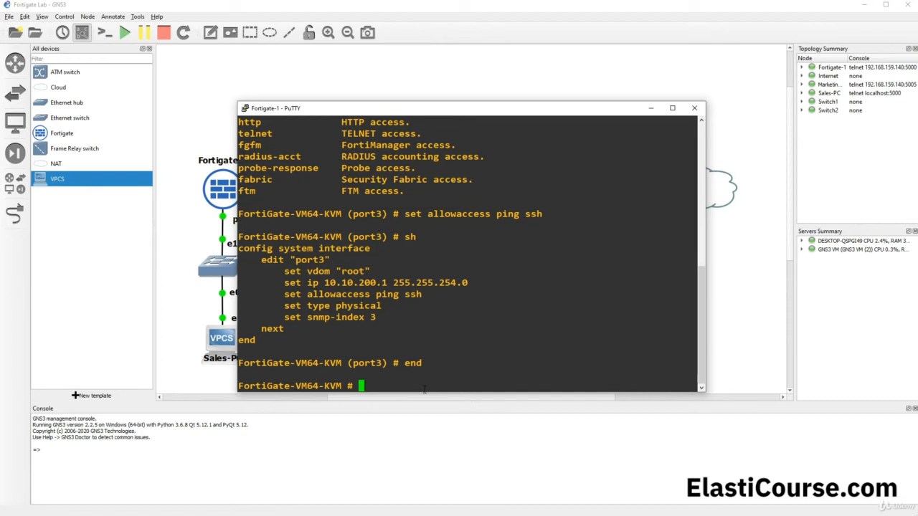
# - Enter 'config system dhcp server' and show entry 1 on port2 serving 10.10.100.2–10.10.100.254
pyautogui.write('config sys')
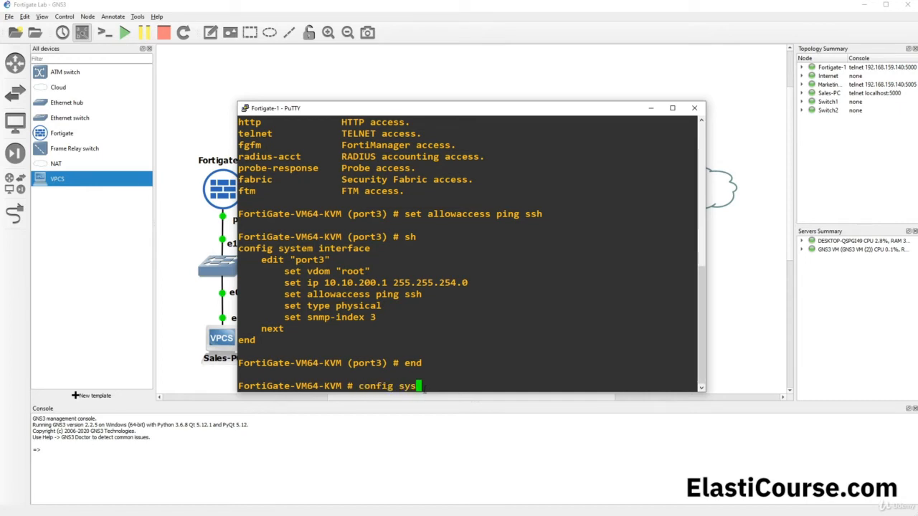
pyautogui.write('tem dhcp server')
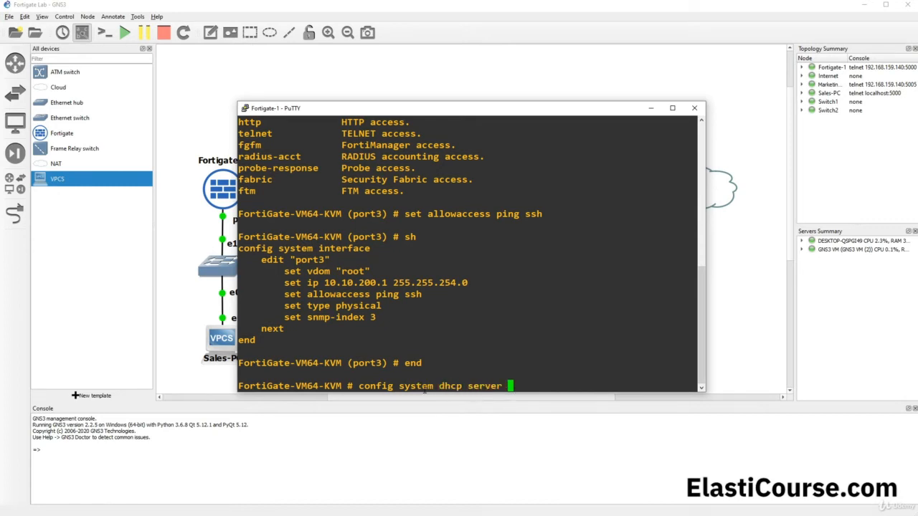
pyautogui.press('Return')
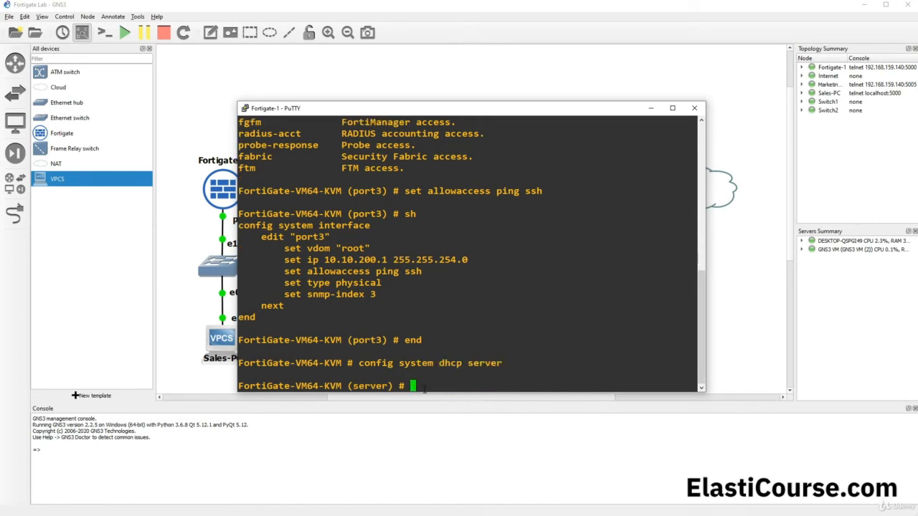
pyautogui.moveTo(396, 386); pyautogui.dragTo(348, 386)
pyautogui.click(473, 374)
pyautogui.write('show')
pyautogui.press('Return')
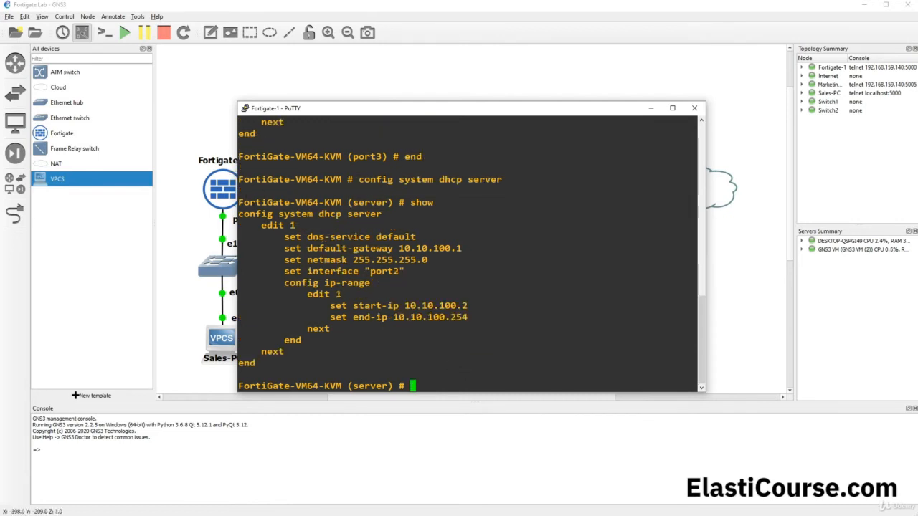
pyautogui.moveTo(261, 224); pyautogui.dragTo(315, 347)
pyautogui.click(316, 346)
pyautogui.moveTo(284, 271); pyautogui.dragTo(401, 272)
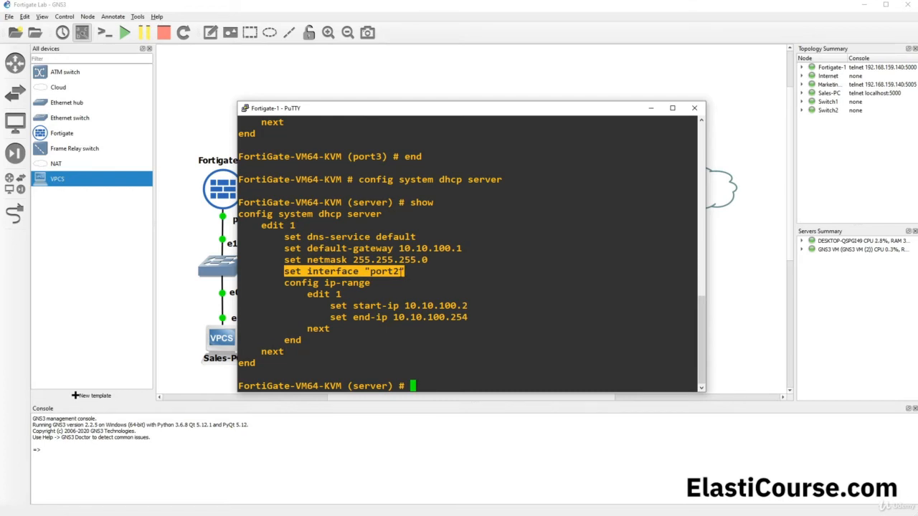
pyautogui.moveTo(359, 107); pyautogui.dragTo(561, 74)
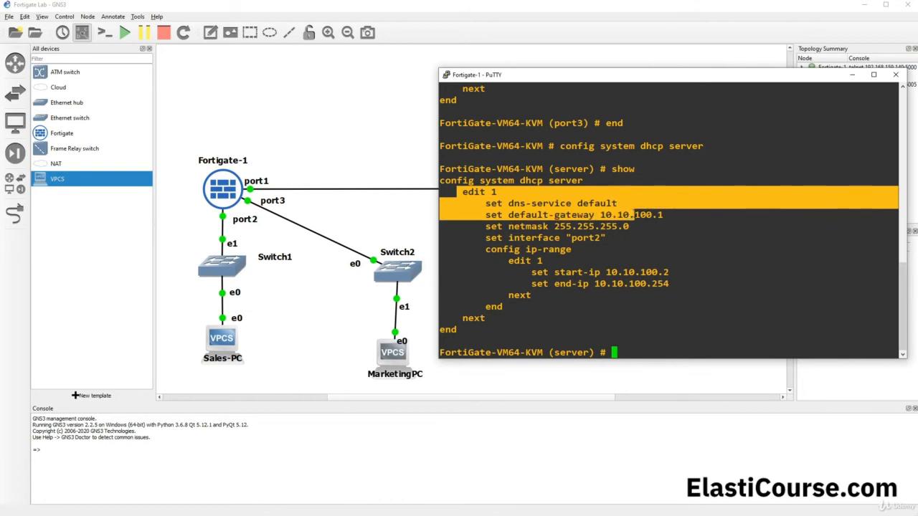
# - Set DHCP entry 1's default gateway to 10.10.200.1 and netmask to 255.255.254.0
pyautogui.rightClick(640, 302)
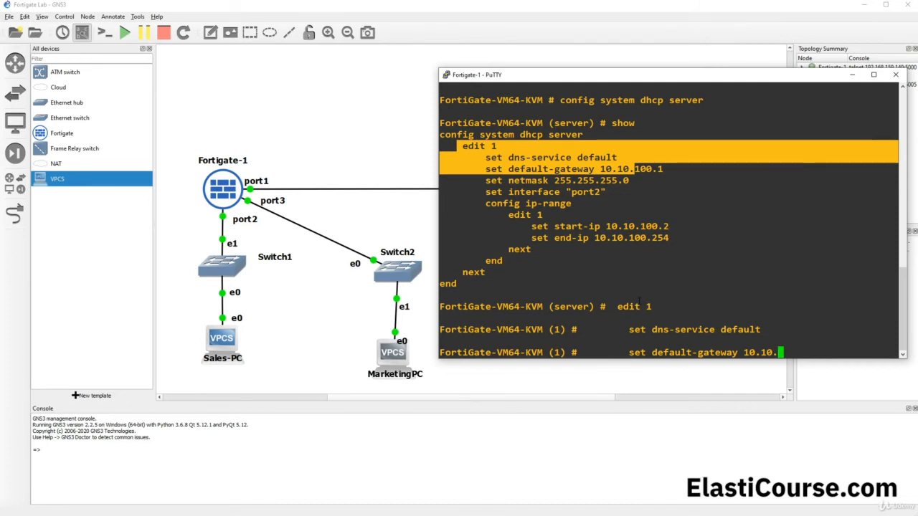
pyautogui.write('200.1')
pyautogui.press('Return')
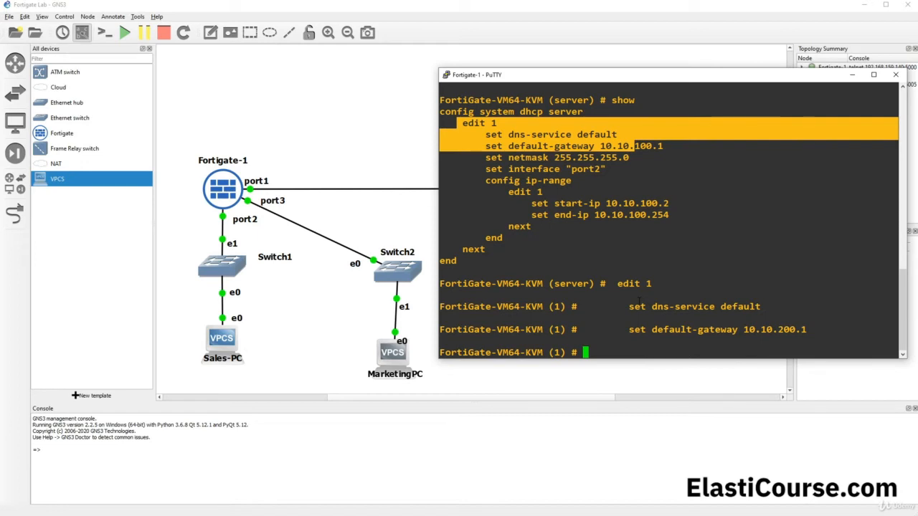
pyautogui.write('set netmask')
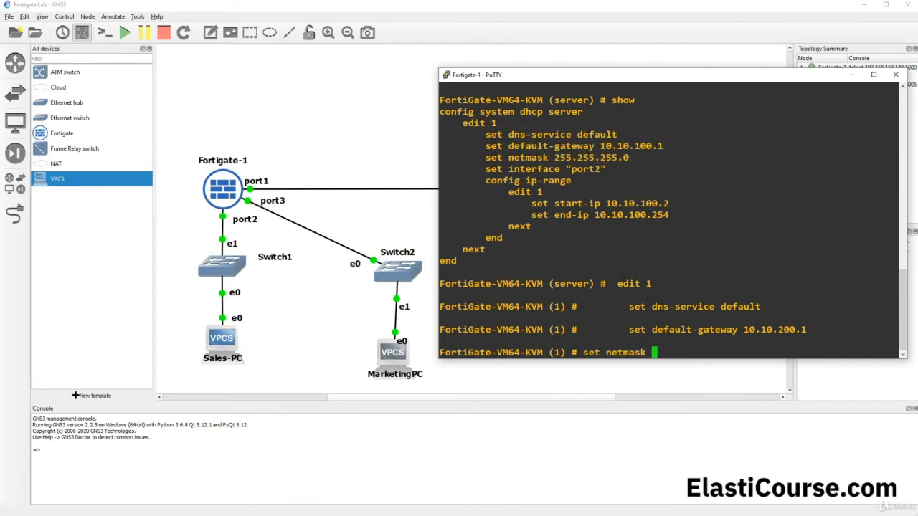
pyautogui.write('25.255.2')
pyautogui.press('Left')
pyautogui.press('Left')
pyautogui.press('Left')
pyautogui.press('Left')
pyautogui.press('Left')
pyautogui.press('Left')
pyautogui.write('5')
pyautogui.press('Right')
pyautogui.press('Right')
pyautogui.press('Right')
pyautogui.press('Right')
pyautogui.press('Right')
pyautogui.press('Right')
pyautogui.write('54.0')
pyautogui.press('Return')
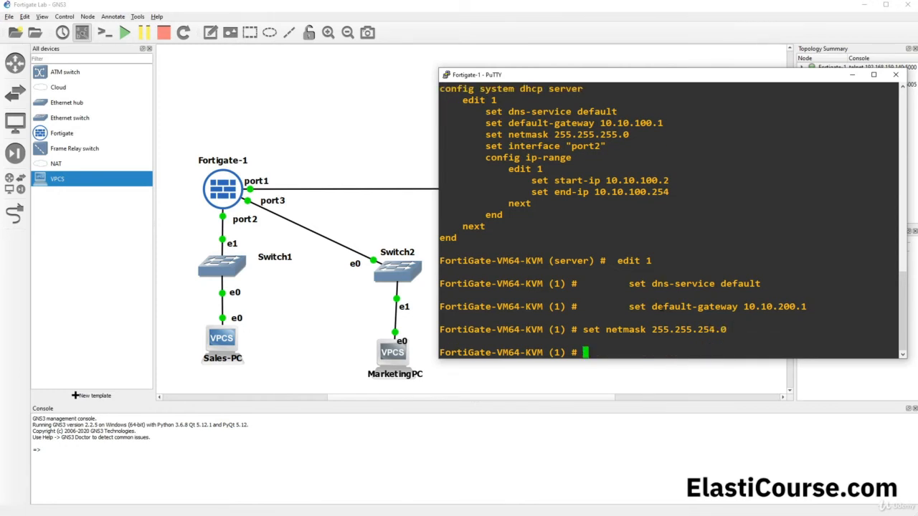
# - Set the DHCP server's interface to port3
pyautogui.write('se')
pyautogui.write('t interface ')
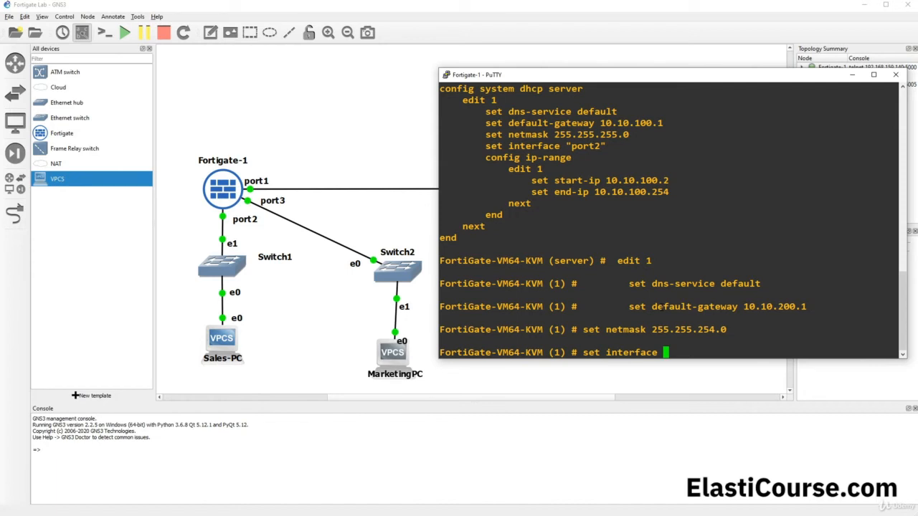
pyautogui.write('port1')
pyautogui.press('BackSpace')
pyautogui.write('3')
pyautogui.press('Return')
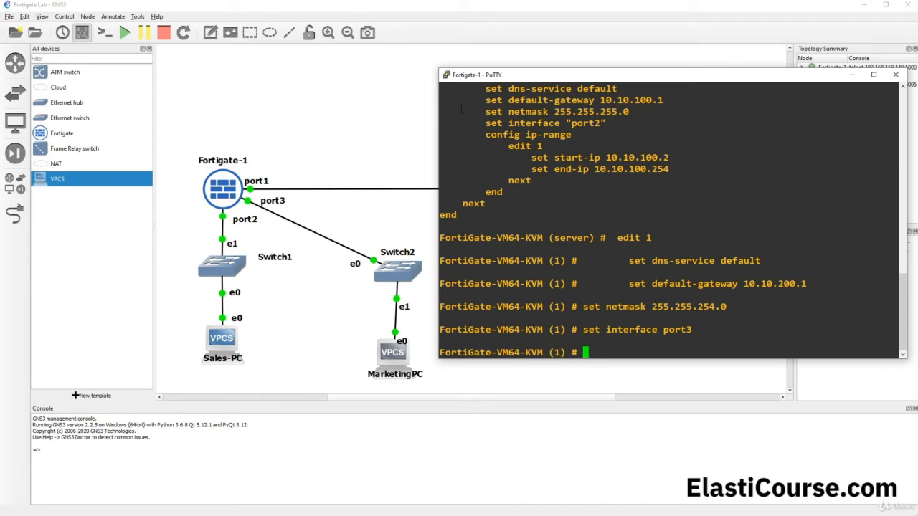
pyautogui.moveTo(487, 135); pyautogui.dragTo(543, 147)
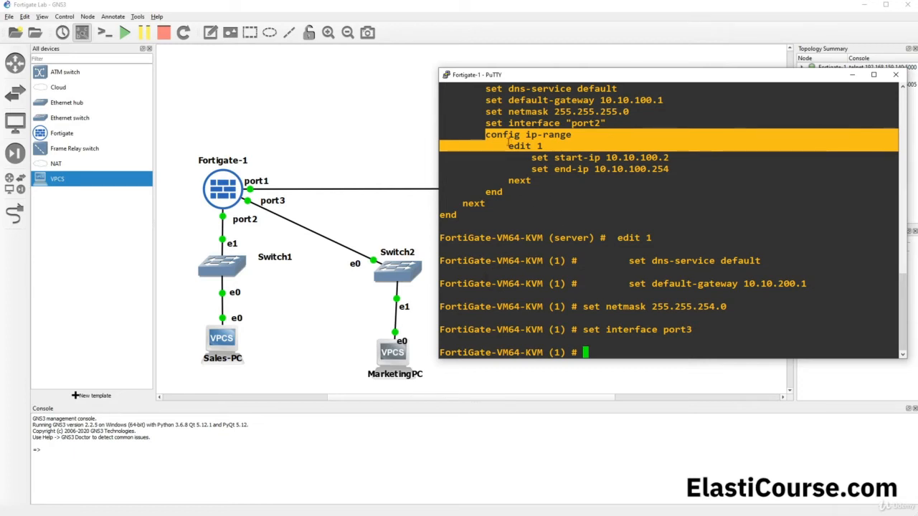
# - Set the DHCP ip-range start-ip to 10.10.200.50 and end-ip to 10.10.201.254
pyautogui.rightClick(606, 300)
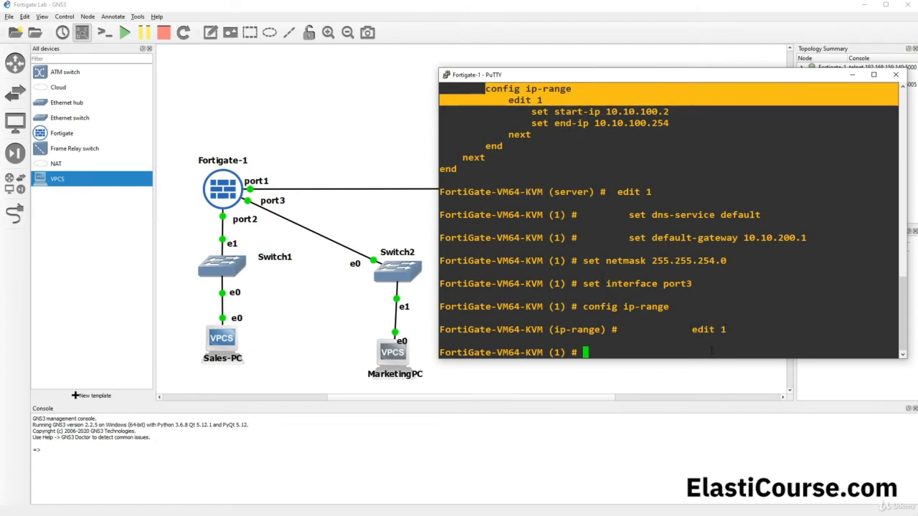
pyautogui.write('set sta')
pyautogui.press('Tab')
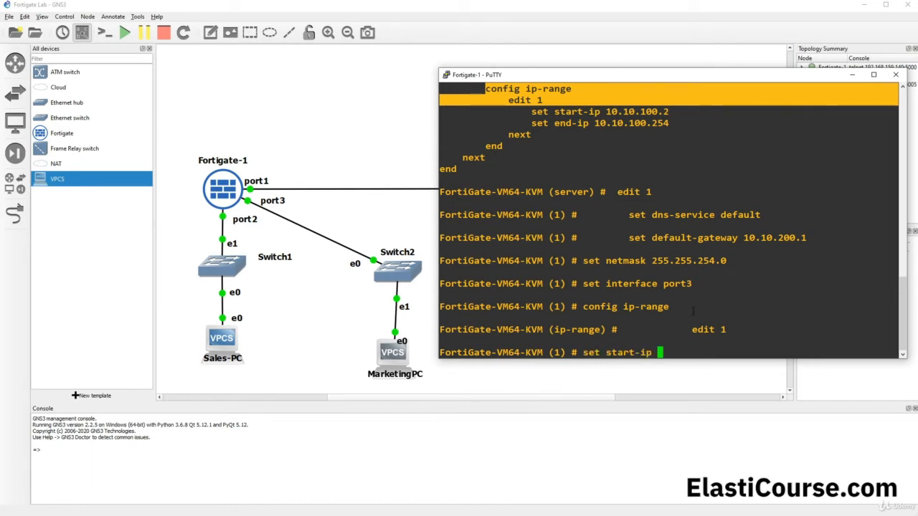
pyautogui.write('10.10.200.')
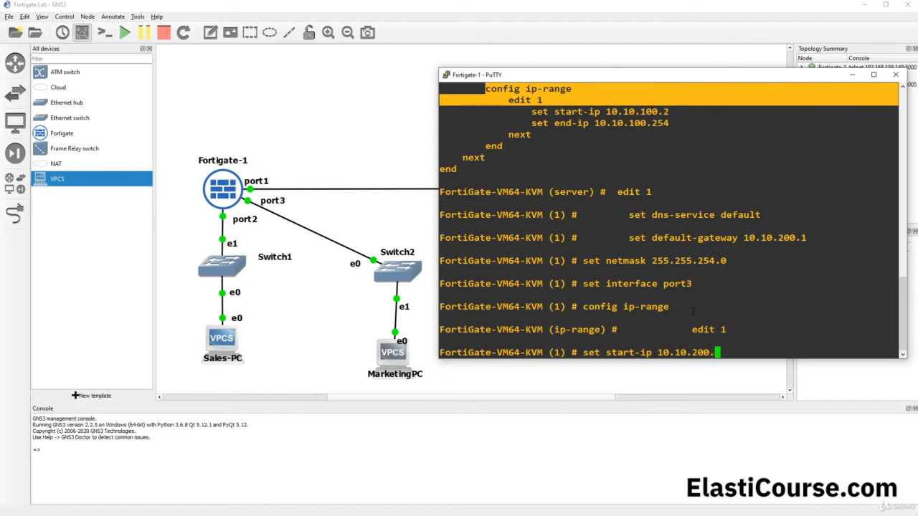
pyautogui.write('50')
pyautogui.press('Return')
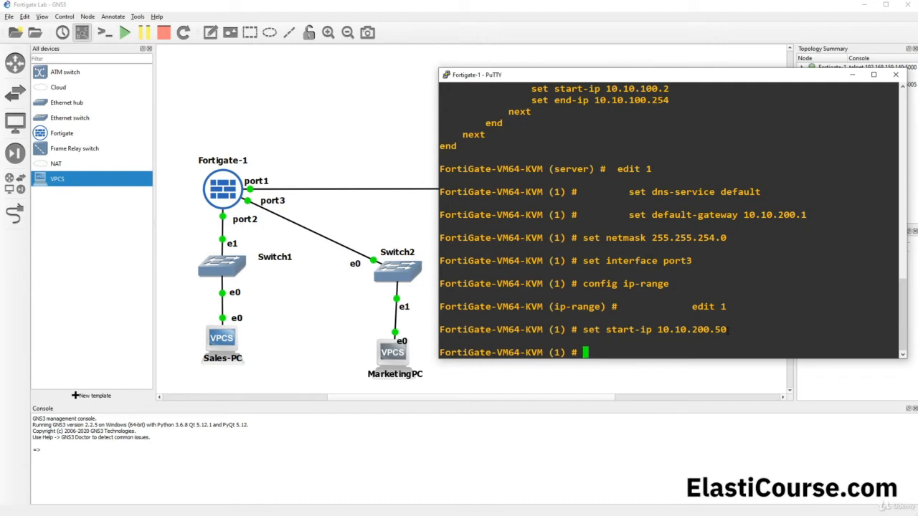
pyautogui.write('a')
pyautogui.press('BackSpace')
pyautogui.write('set end-ip')
pyautogui.write('10.10.')
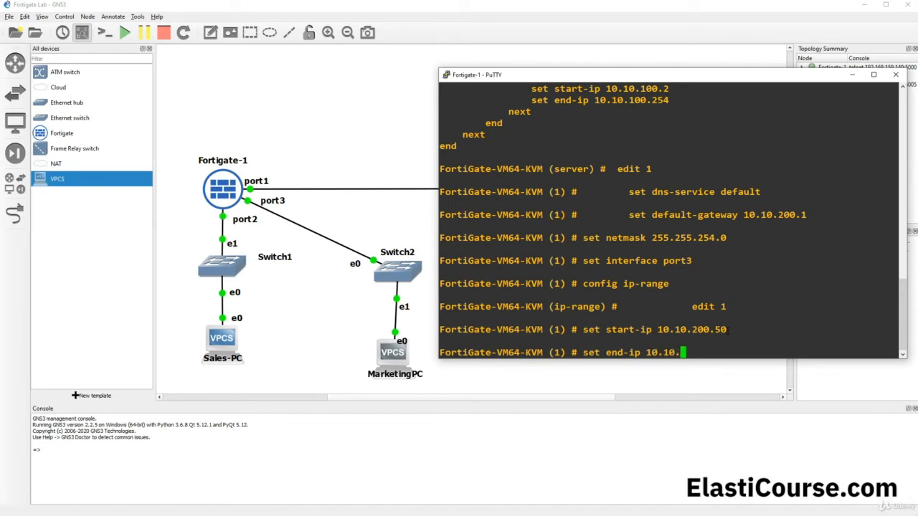
pyautogui.write('201.254')
pyautogui.press('Return')
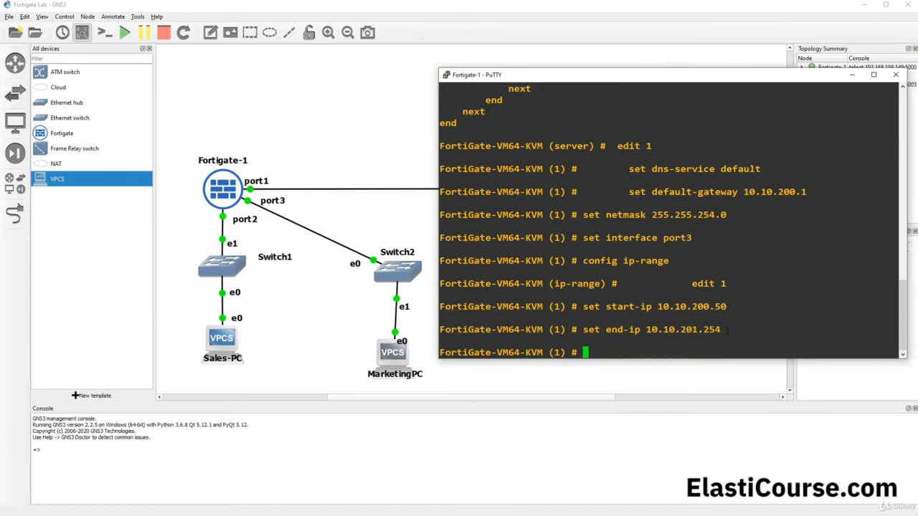
# - Leave the ip-range section with 'end' and show the updated DHCP server configuration
pyautogui.write('ne')
pyautogui.press('Return')
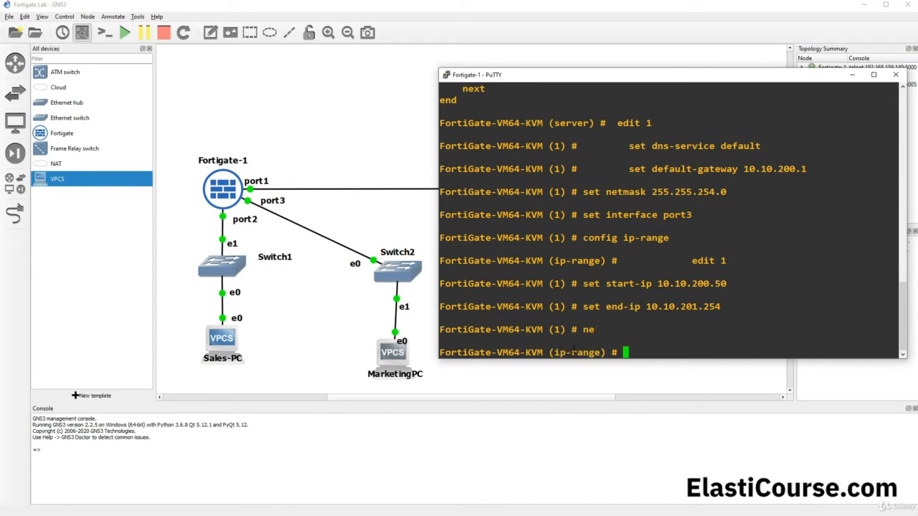
pyautogui.write('ne')
pyautogui.press('Return')
pyautogui.write('end')
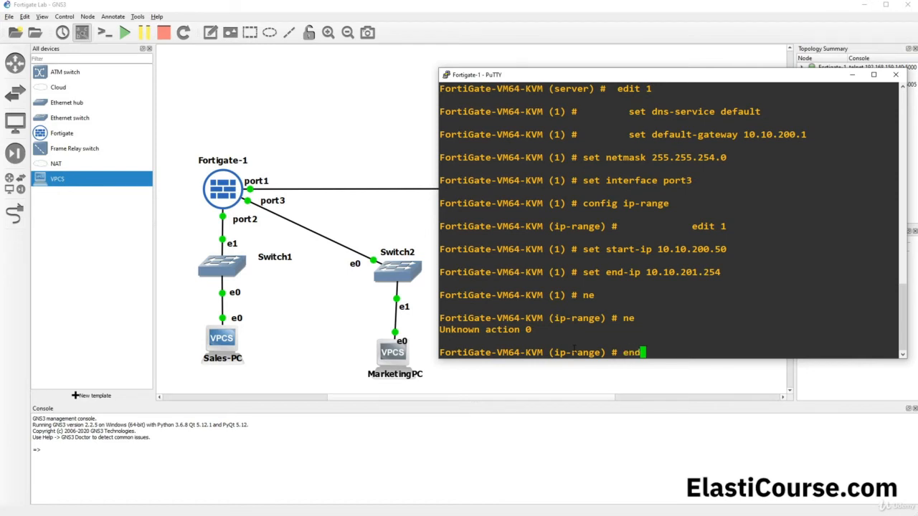
pyautogui.press('Return')
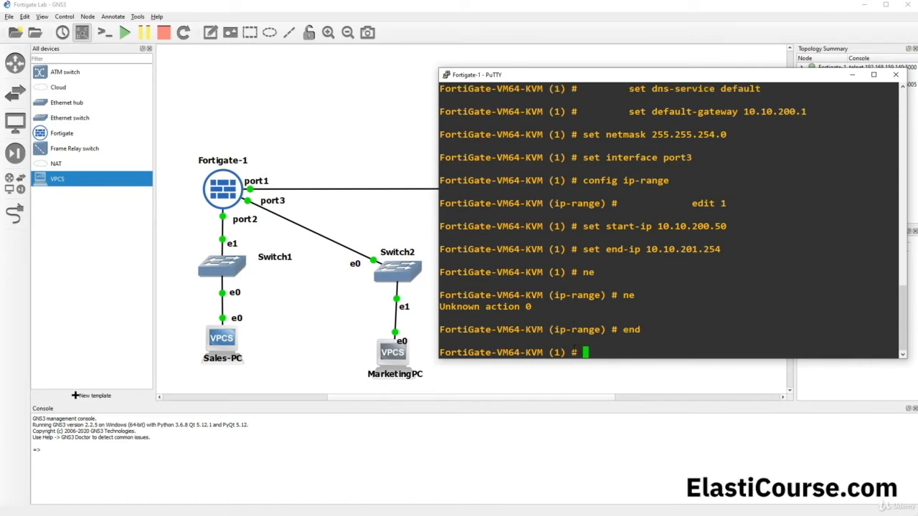
pyautogui.write('sh')
pyautogui.press('Return')
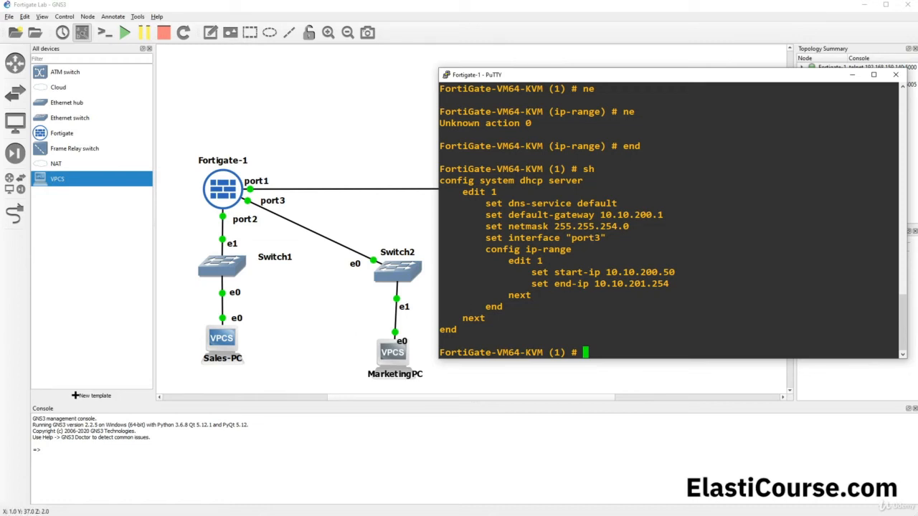
# - Place MarketingPC's console beside FortiGate's and retry dhcp, still finding no DHCP server
pyautogui.click(20, 515)
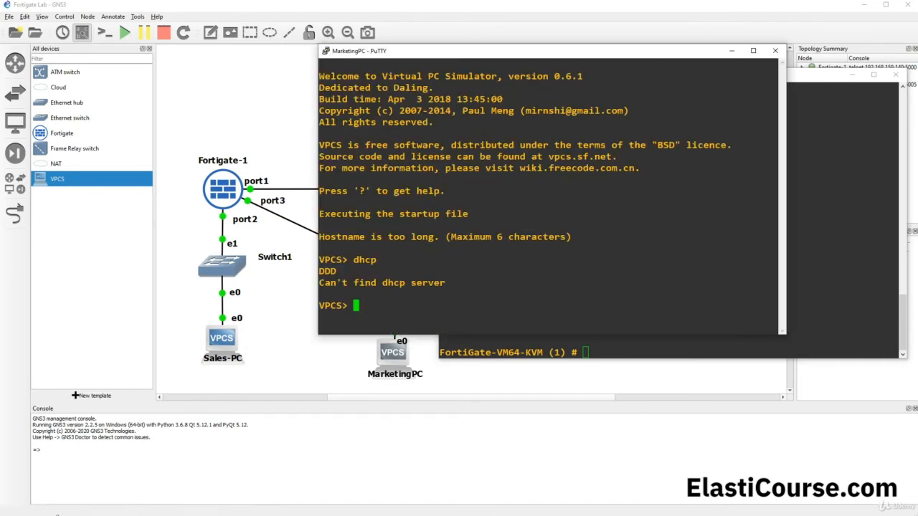
pyautogui.click(72, 501)
pyautogui.moveTo(409, 54); pyautogui.dragTo(106, 81)
pyautogui.write('dhcp')
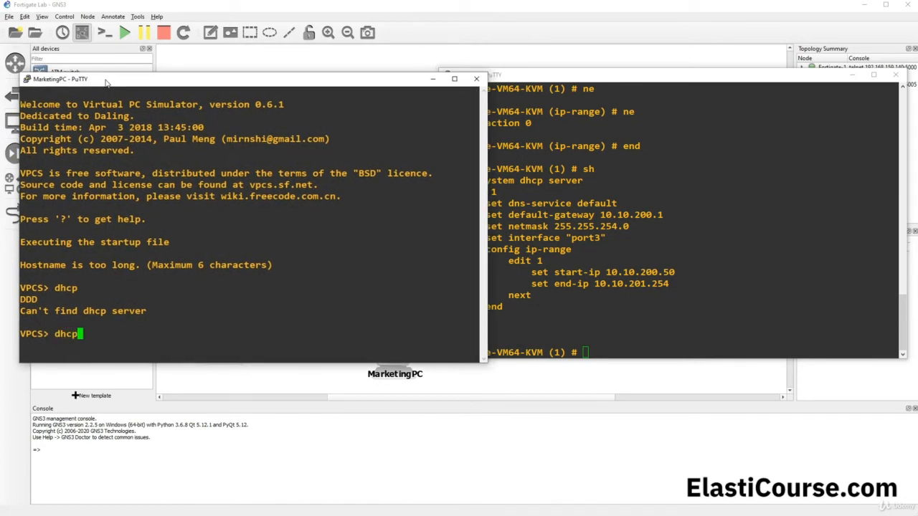
pyautogui.press('Return')
# - Exit FortiGate's configuration mode to the top-level prompt with 'end'
pyautogui.click(580, 345)
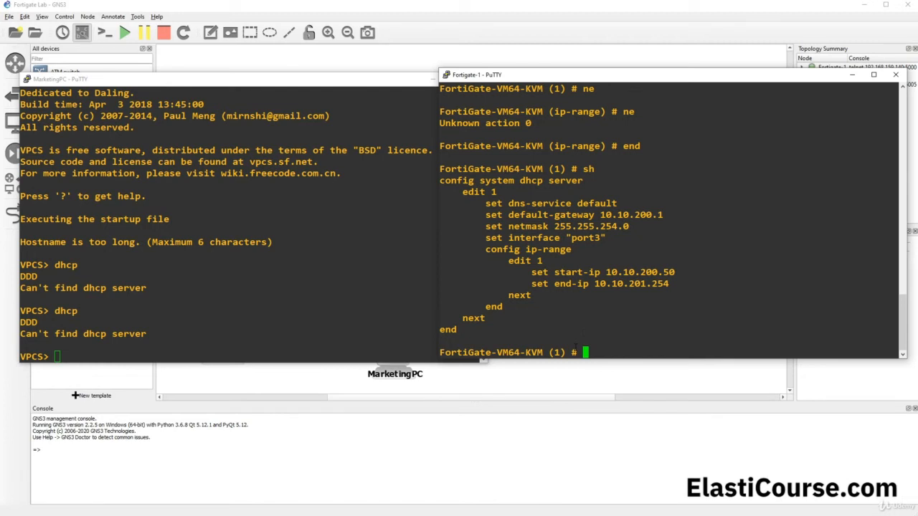
pyautogui.write('exit')
pyautogui.press('Return')
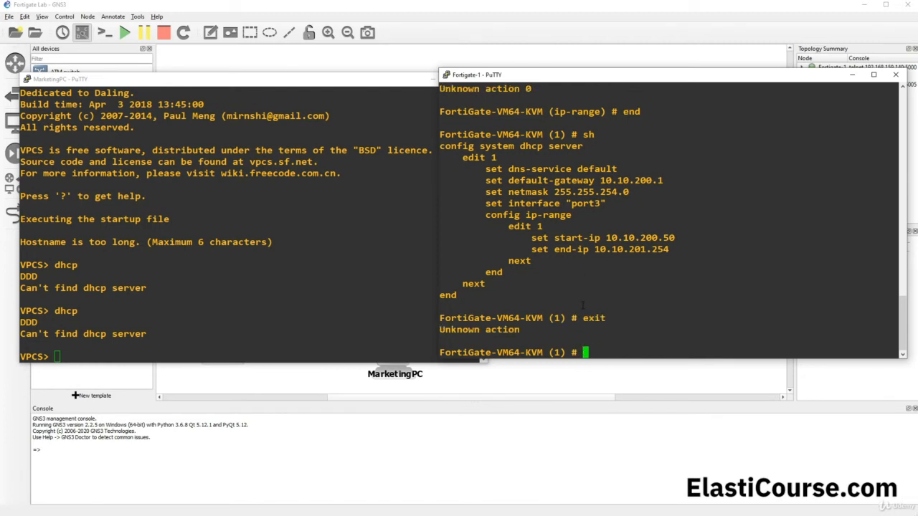
pyautogui.write('end')
pyautogui.press('Return')
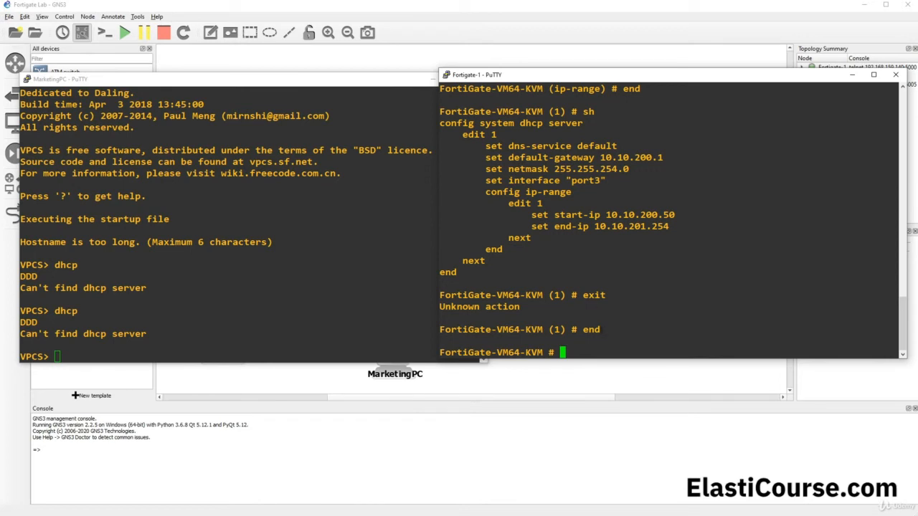
pyautogui.click(243, 296)
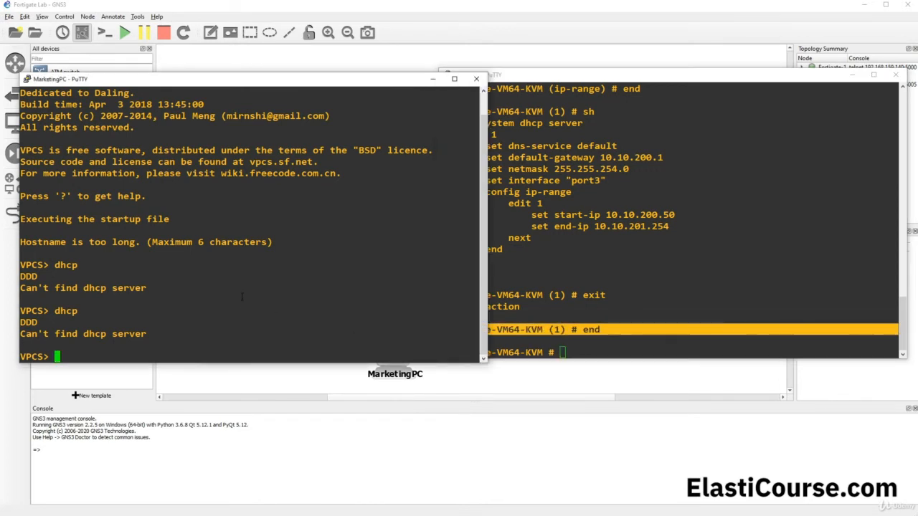
# - Lease 10.10.200.50/23 via dhcp, ping gateway 10.10.200.1 successfully, then ping 10.10.100.2 (times out)
pyautogui.write('dhcp')
pyautogui.press('Return')
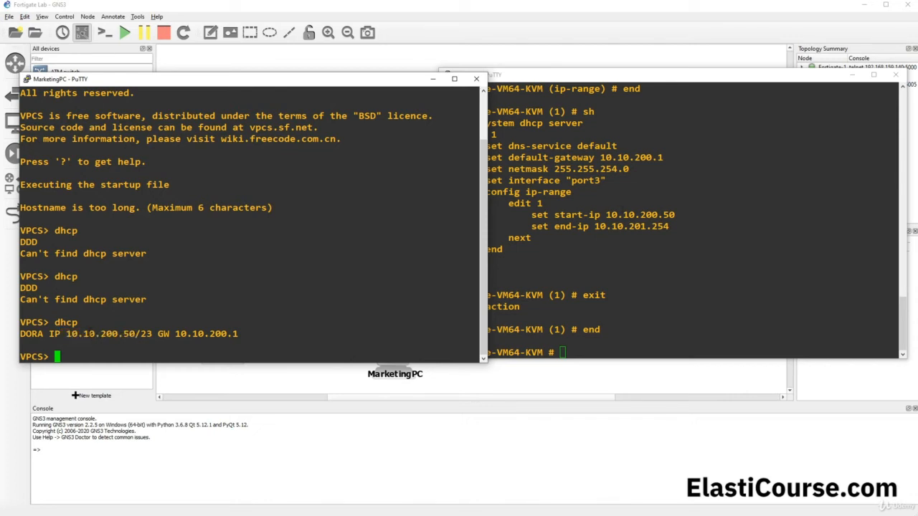
pyautogui.write('ping 10.10.200.')
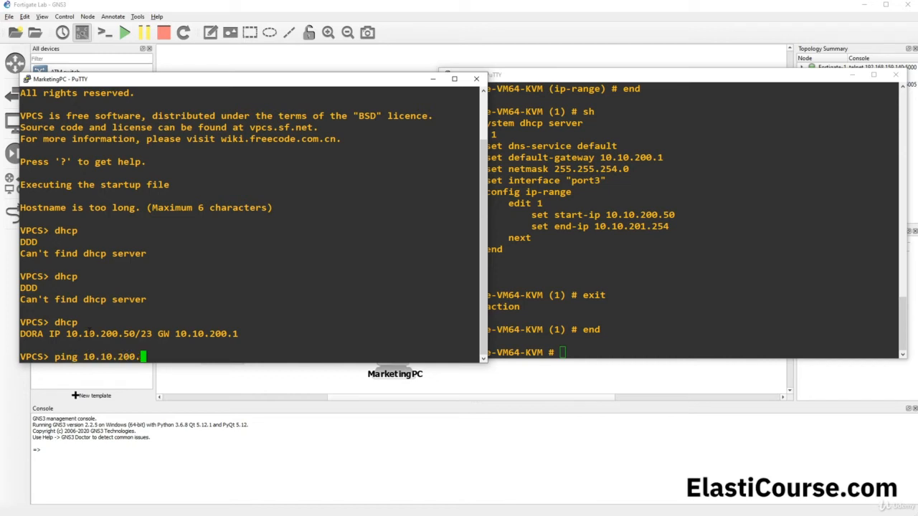
pyautogui.write('1')
pyautogui.press('Return')
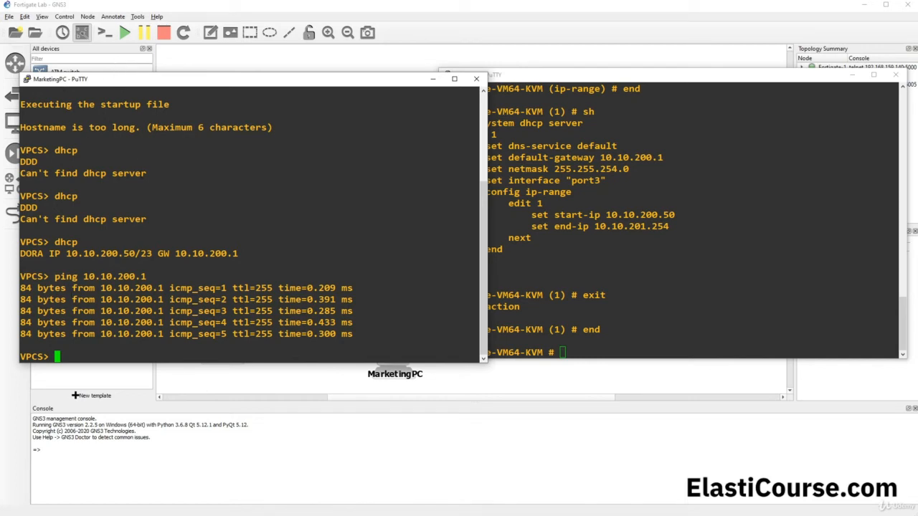
pyautogui.write('ping 10.10.100.')
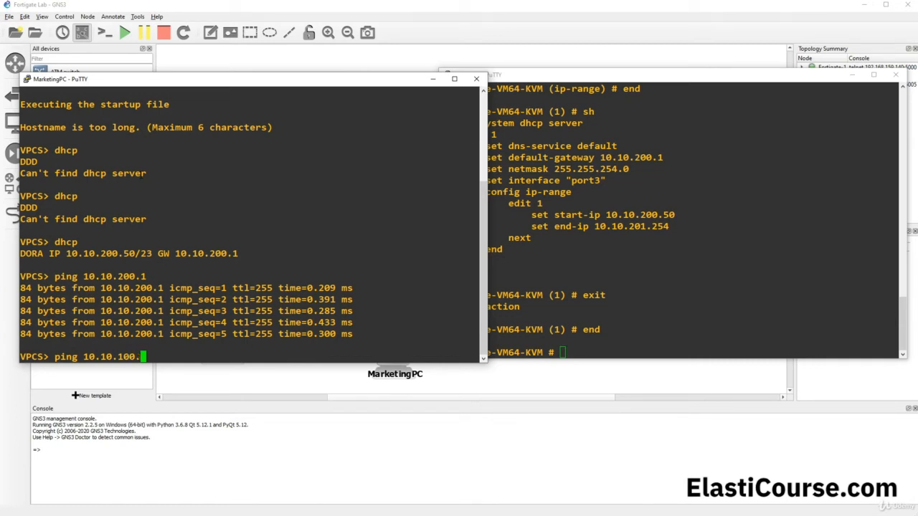
pyautogui.write('2')
pyautogui.press('Return')
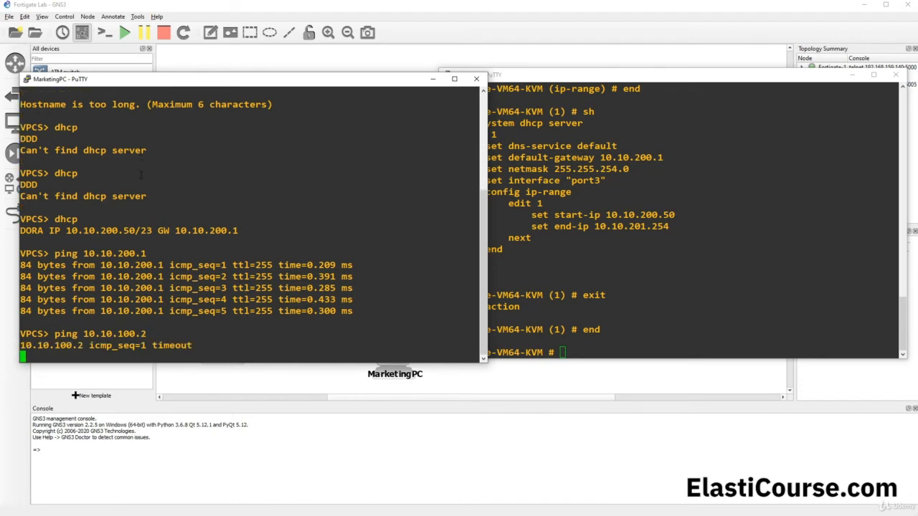
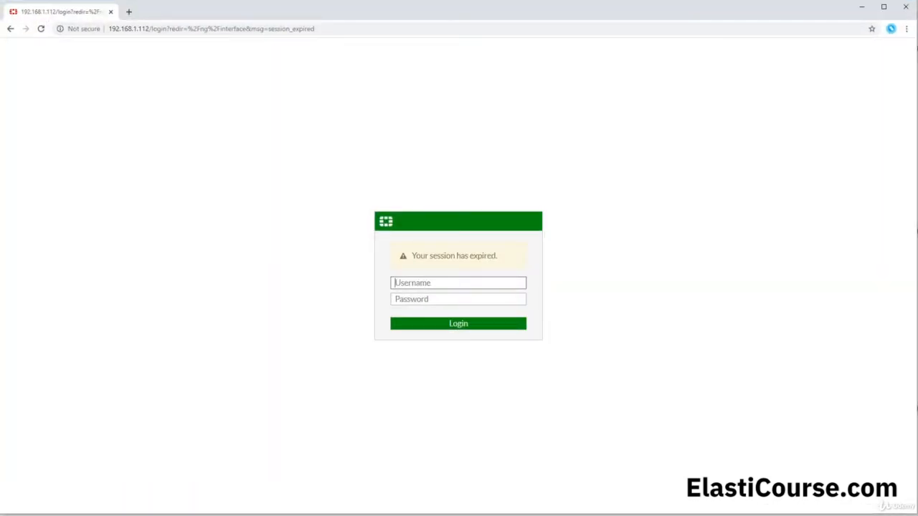
# - Sign back in to the FortiGate web GUI as admin with the account password
pyautogui.write('admin')
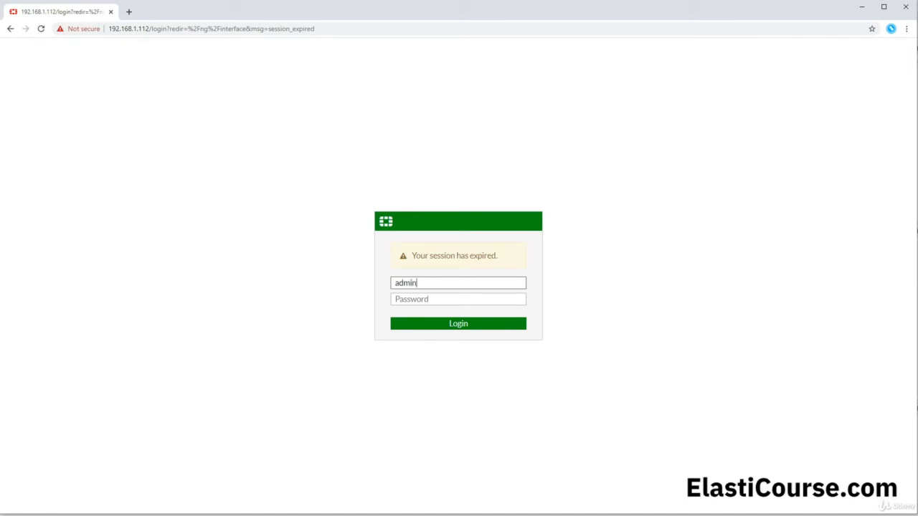
pyautogui.press('Tab')
pyautogui.write('passw')
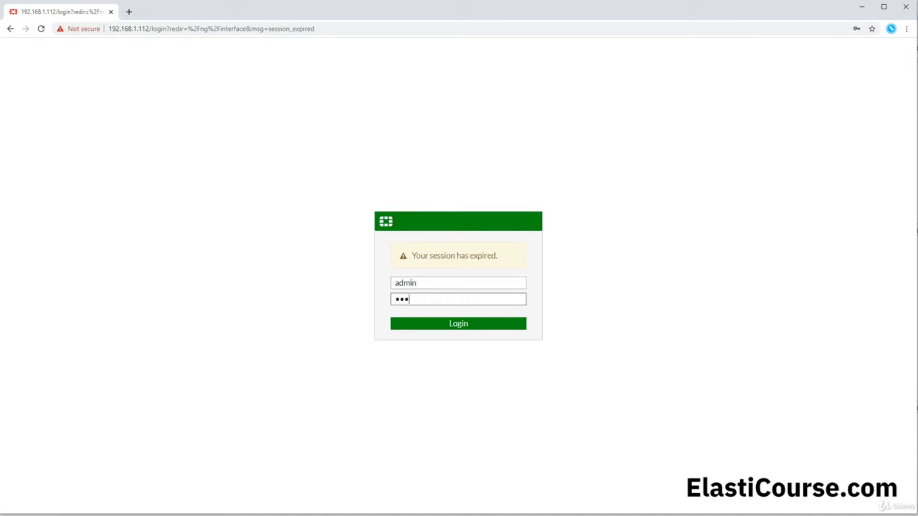
pyautogui.press('Return')
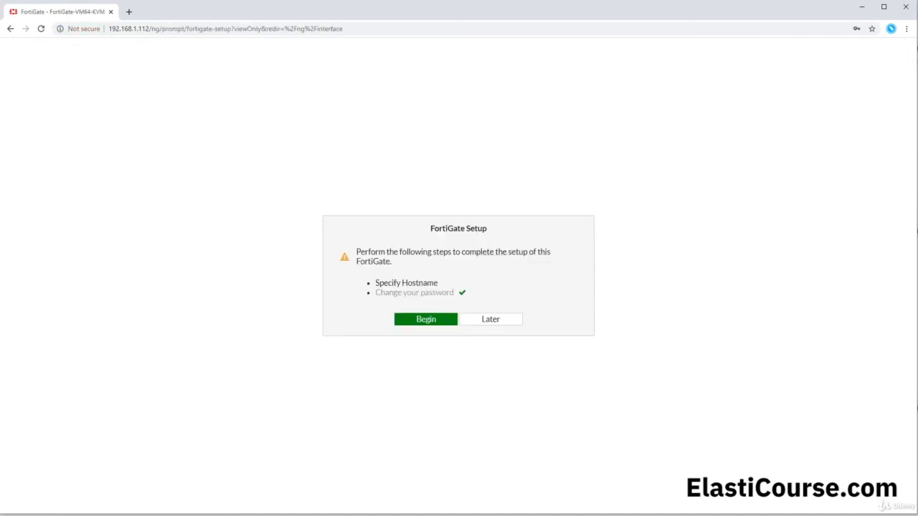
# - Postpone the setup prompt and open the IPv4 Policy list, which holds only Implicit Deny
pyautogui.click(482, 322)
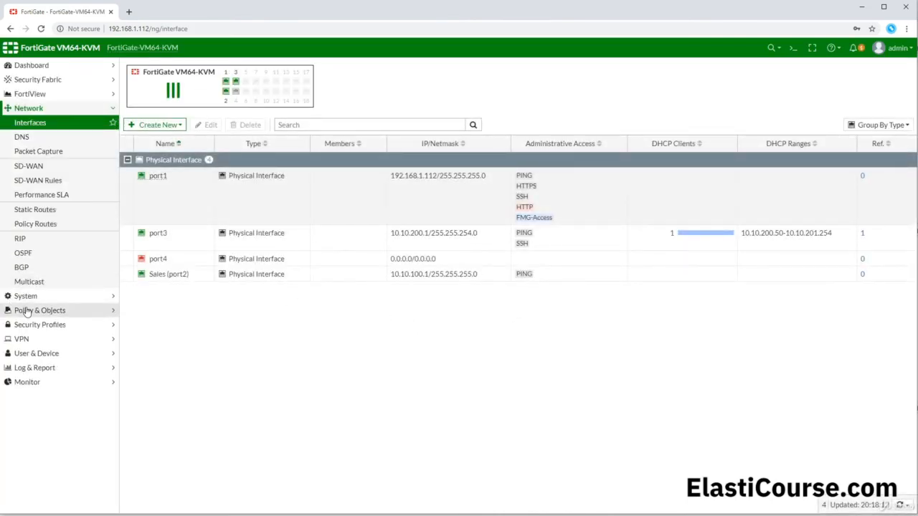
pyautogui.click(26, 311)
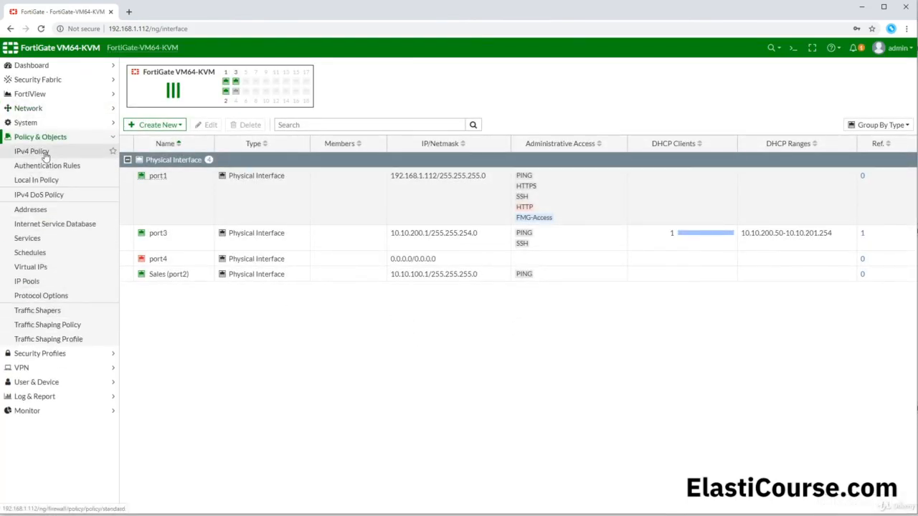
pyautogui.click(44, 157)
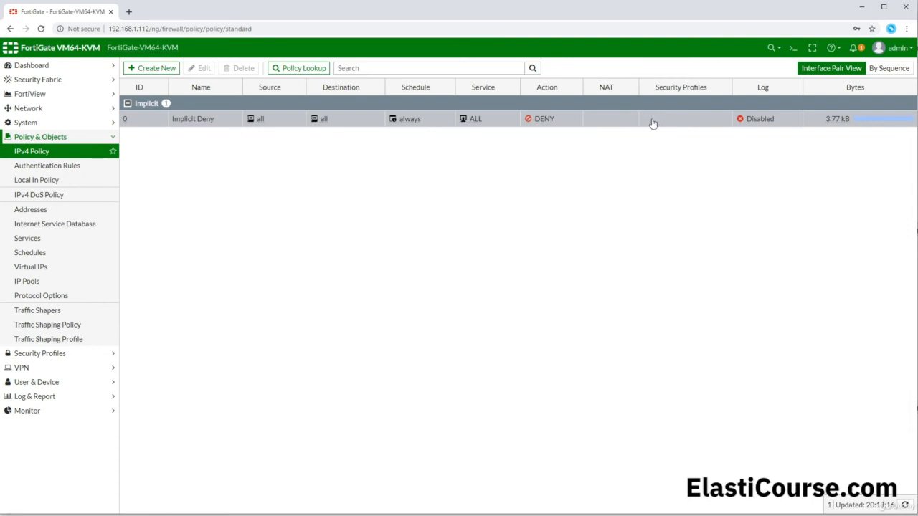
# - Enable Log Violation Traffic on the Implicit Deny policy and save it
pyautogui.moveTo(759, 124)
pyautogui.rightClick(762, 120)
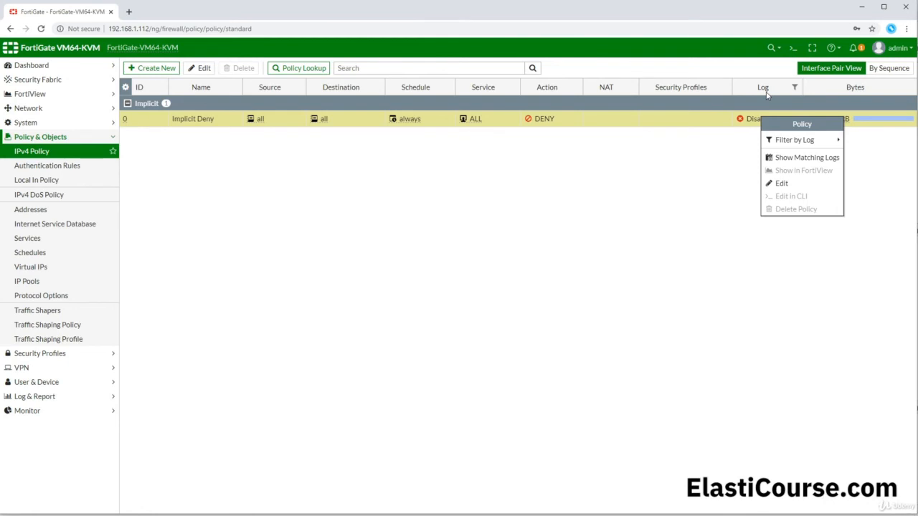
pyautogui.moveTo(786, 142)
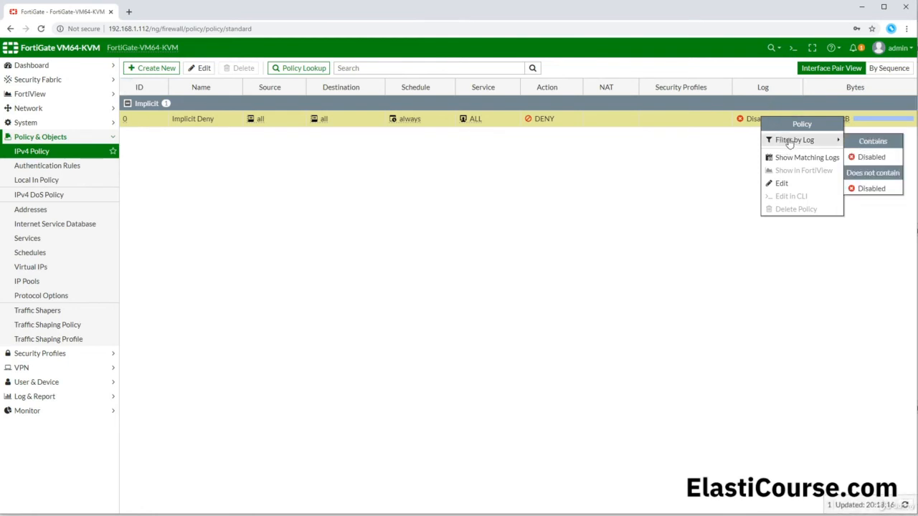
pyautogui.click(801, 188)
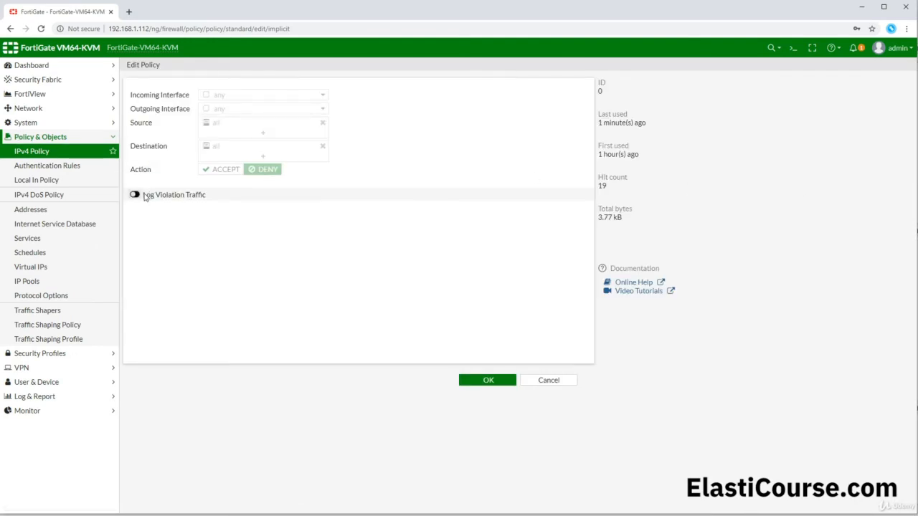
pyautogui.moveTo(144, 195); pyautogui.dragTo(207, 201)
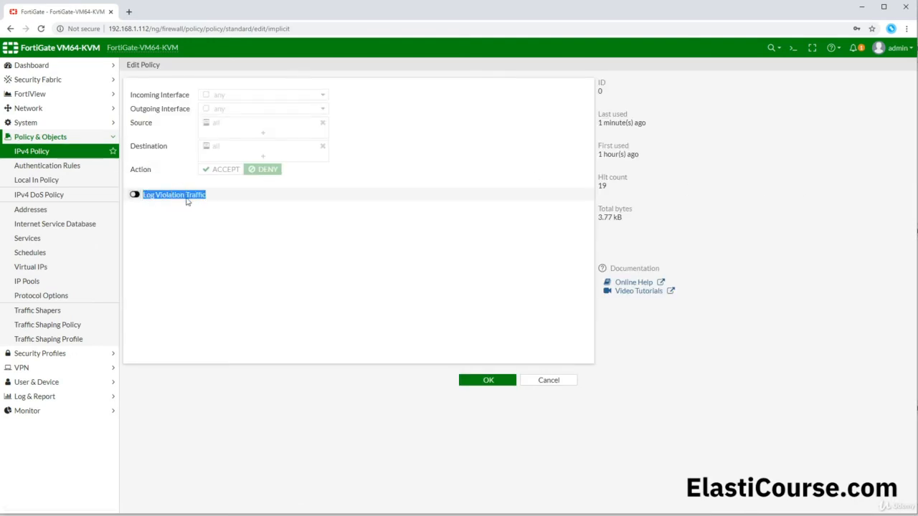
pyautogui.click(135, 195)
pyautogui.click(483, 382)
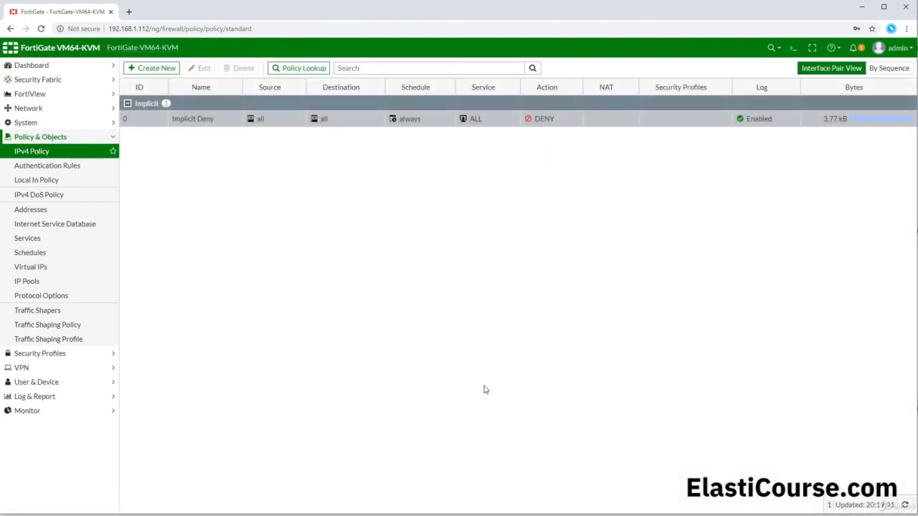
# - Show the forward traffic logs matching policy 0, then rerun ping 10.10.100.2 from MarketingPC
pyautogui.rightClick(826, 122)
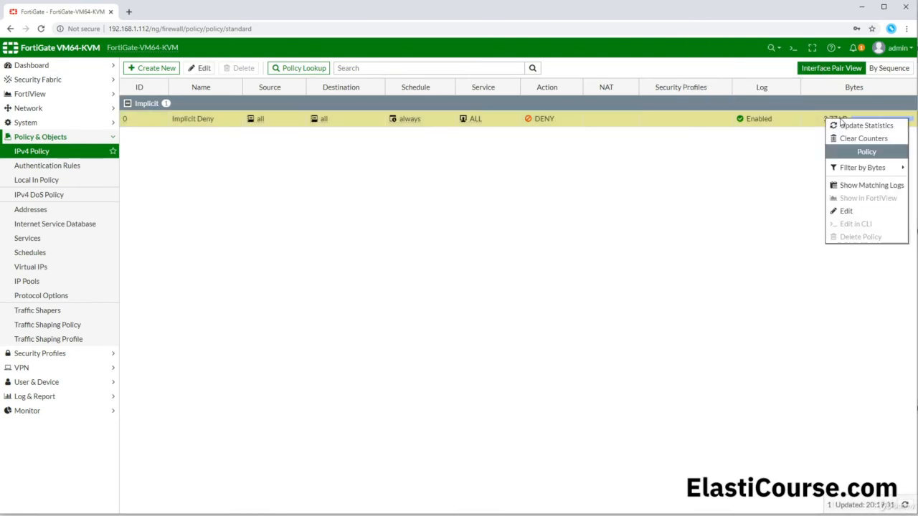
pyautogui.click(871, 186)
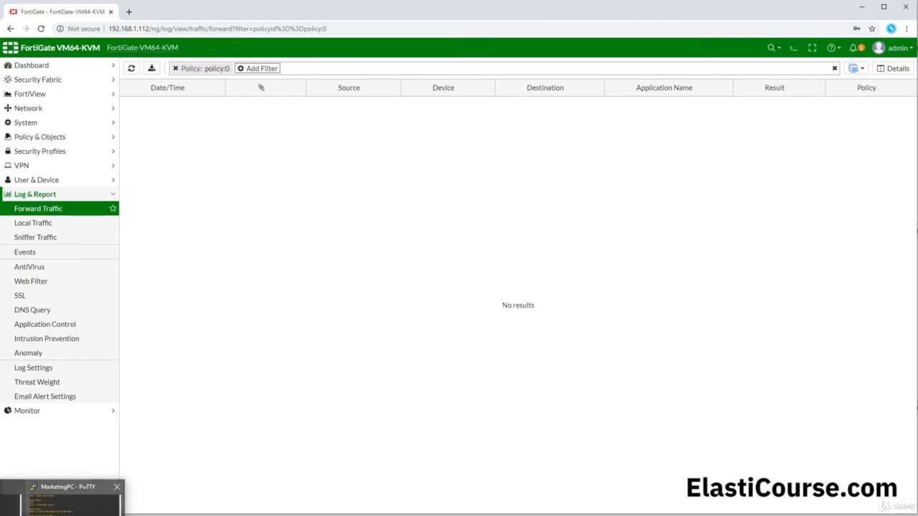
pyautogui.click(72, 502)
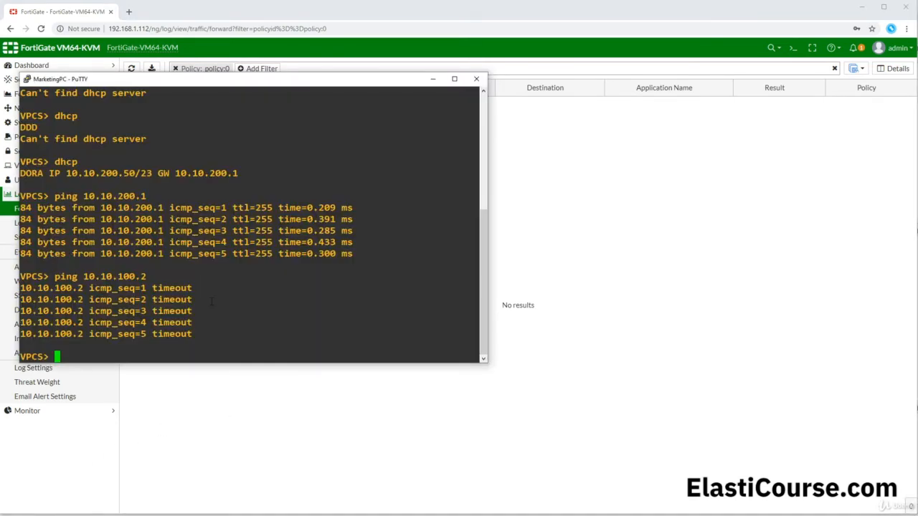
pyautogui.press('Up')
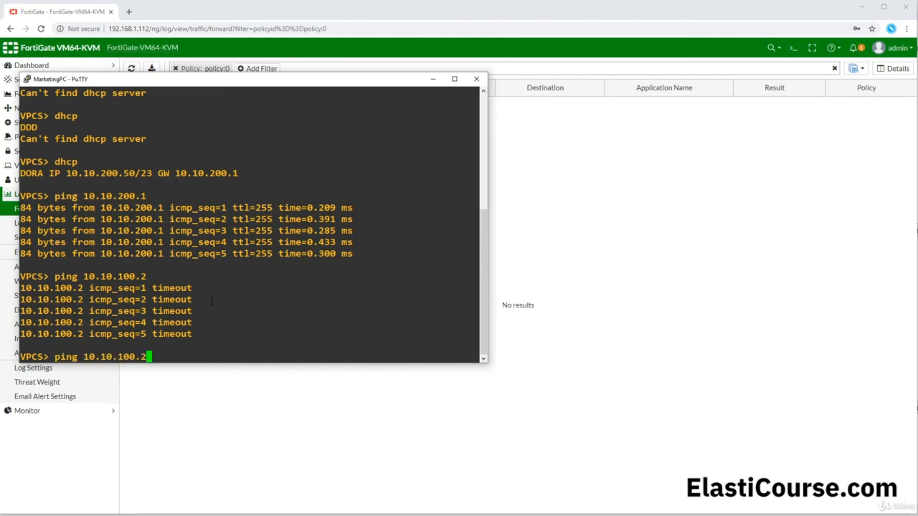
pyautogui.press('Return')
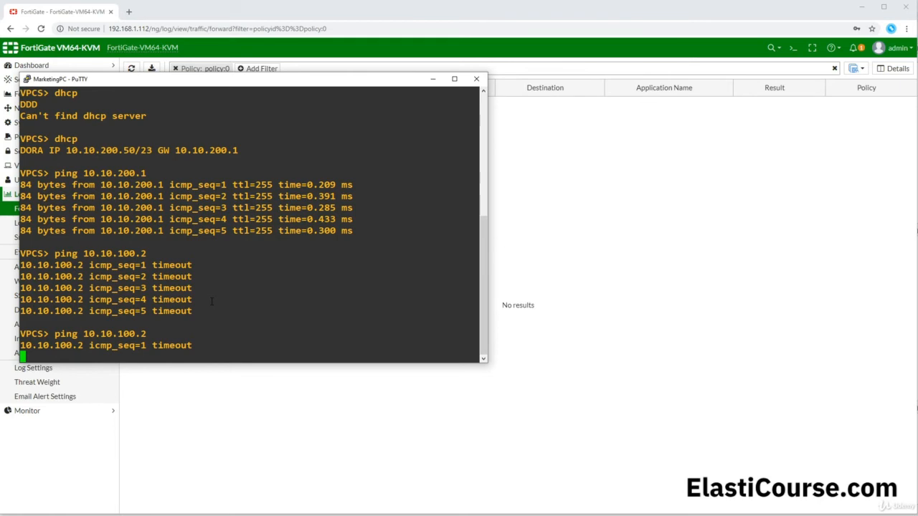
pyautogui.click(144, 393)
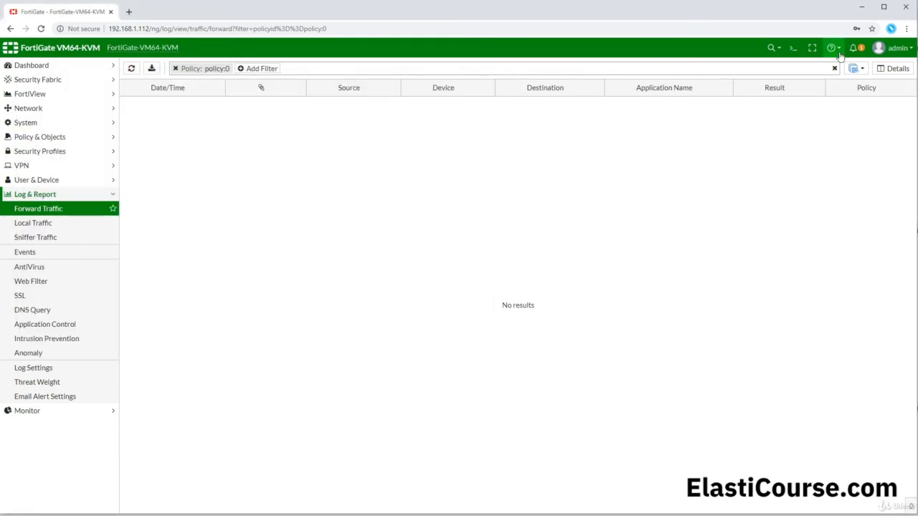
# - Refresh the policy-0 log and open details of the newest denied ping at 20:19:38
pyautogui.click(130, 68)
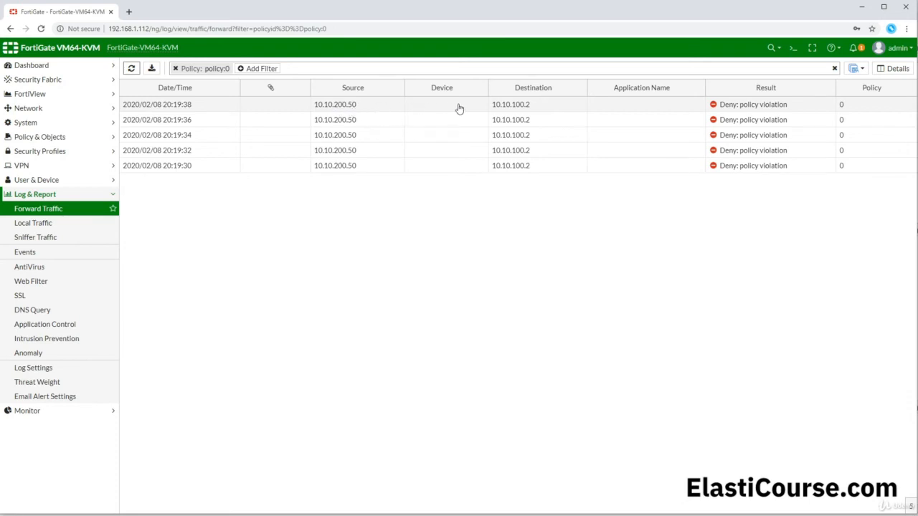
pyautogui.click(543, 111)
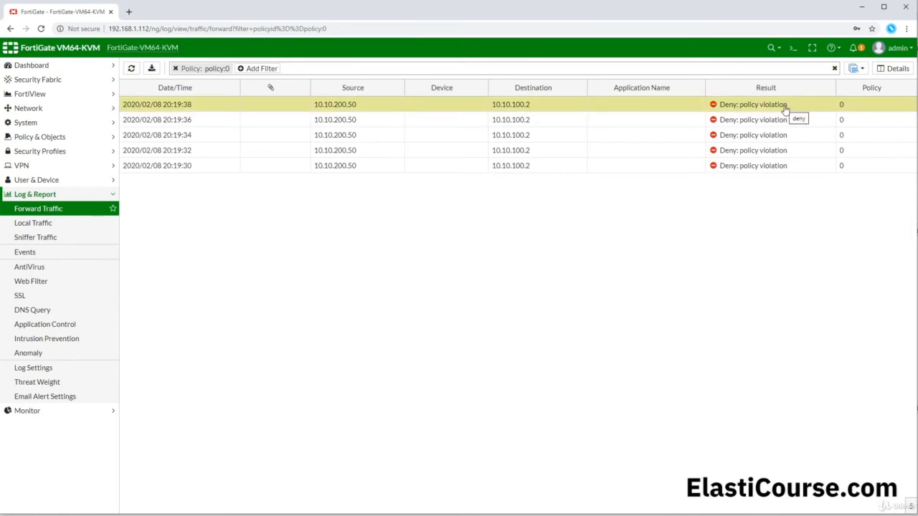
pyautogui.doubleClick(198, 107)
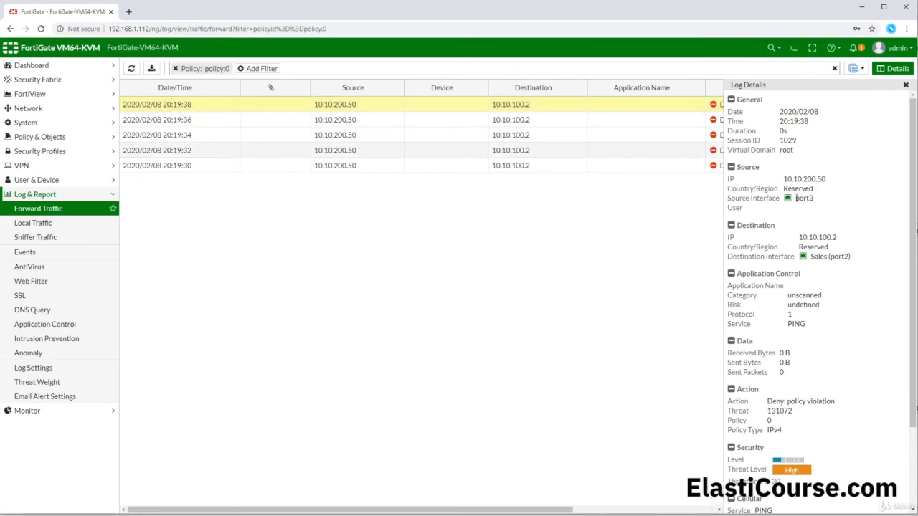
# - Review the entry's port3 to Sales (port2) interfaces, then open IPv4 Policy in a new tab
pyautogui.moveTo(796, 198); pyautogui.dragTo(835, 206)
pyautogui.moveTo(811, 257); pyautogui.dragTo(853, 256)
pyautogui.scroll(-3, 839, 287)
pyautogui.moveTo(785, 330); pyautogui.dragTo(769, 305)
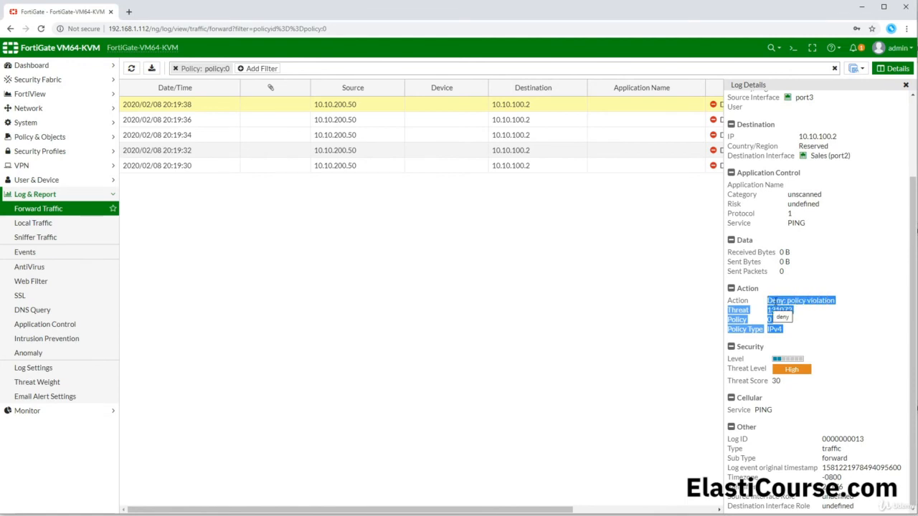
pyautogui.scroll(1, 776, 302)
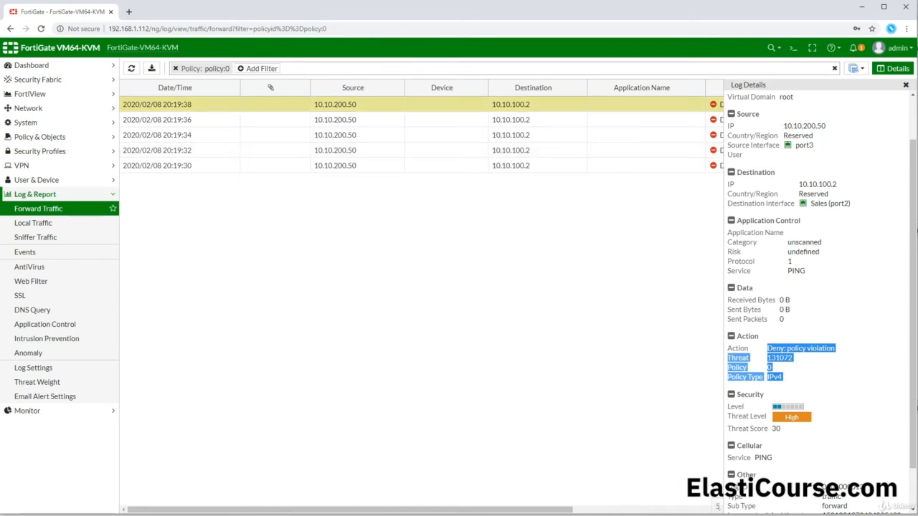
pyautogui.click(29, 138)
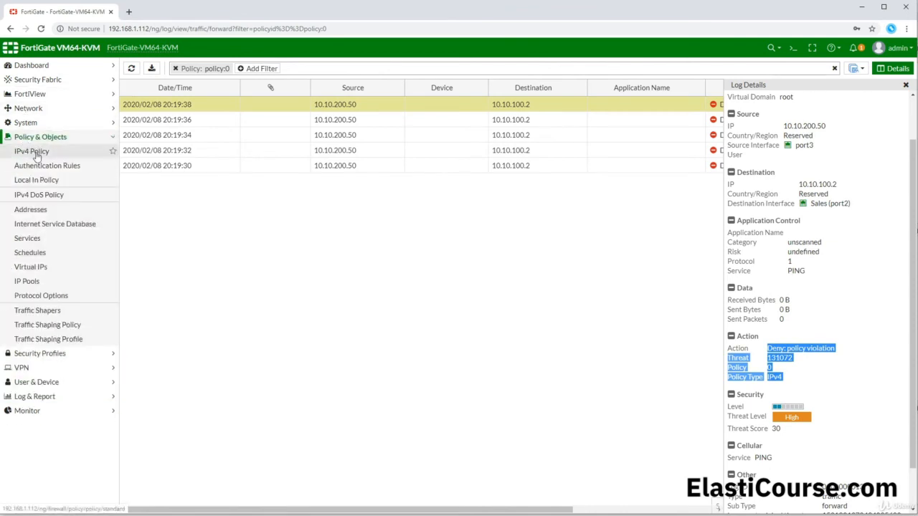
pyautogui.middleClick(32, 151)
# - Check that the denied ping used service PING, then return to the IPv4 Policy tab
pyautogui.click(155, 13)
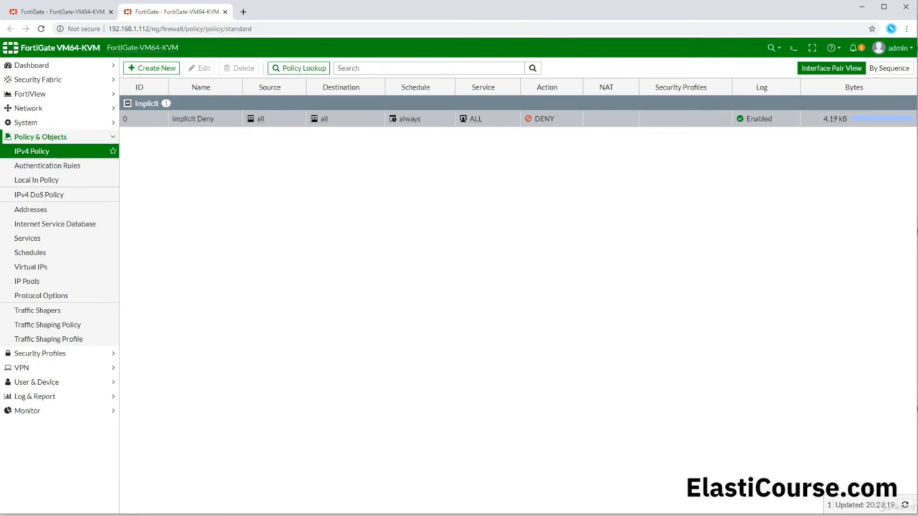
pyautogui.click(65, 12)
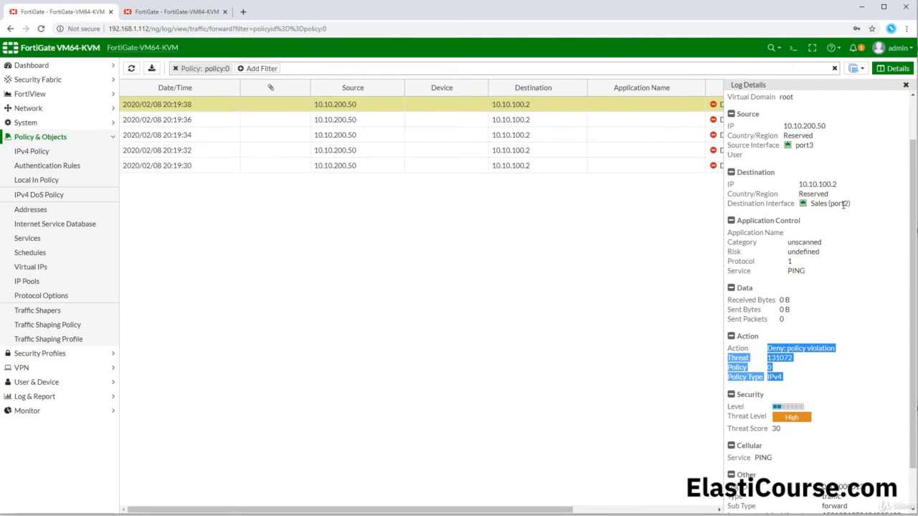
pyautogui.moveTo(806, 271); pyautogui.dragTo(787, 272)
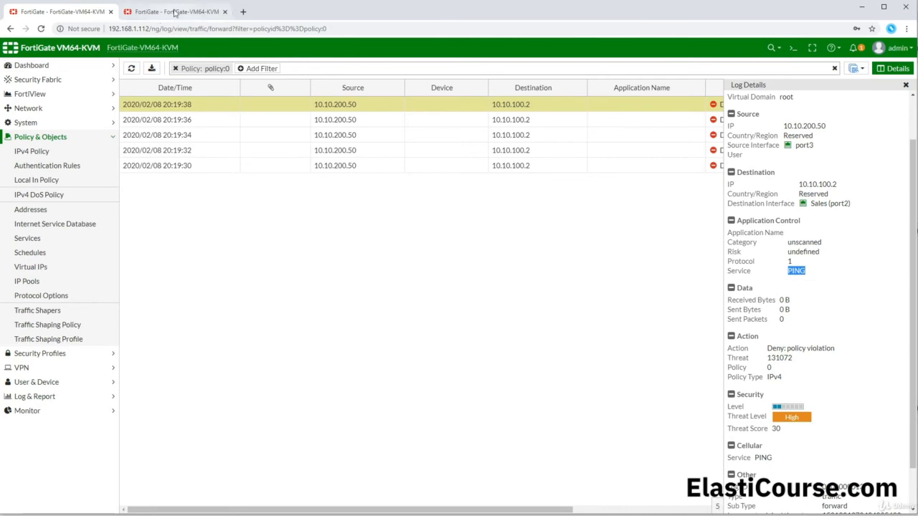
pyautogui.click(175, 12)
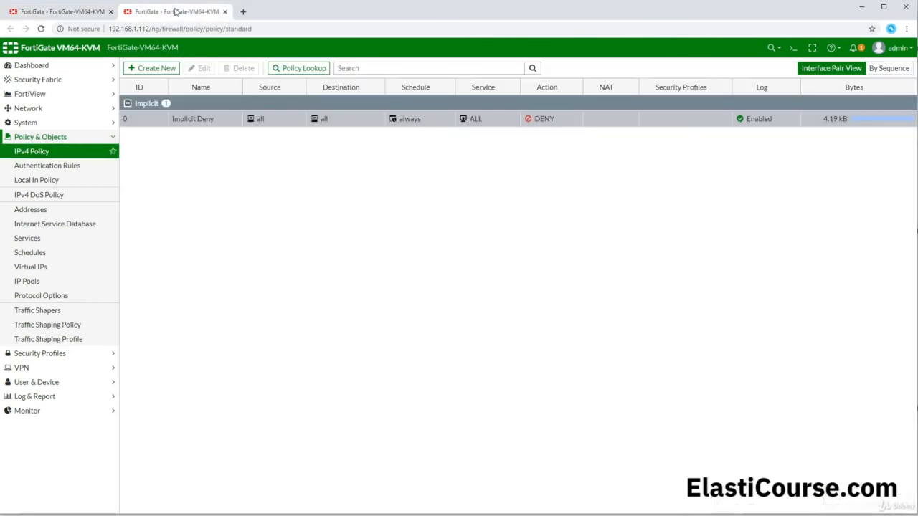
# - Start a new policy from port3 to Sales (port2) and open its Source address choices
pyautogui.click(152, 70)
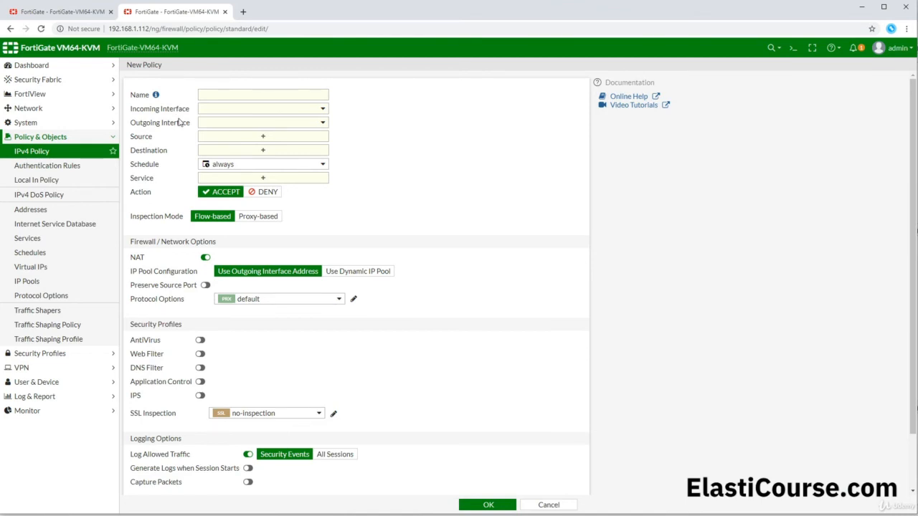
pyautogui.click(220, 110)
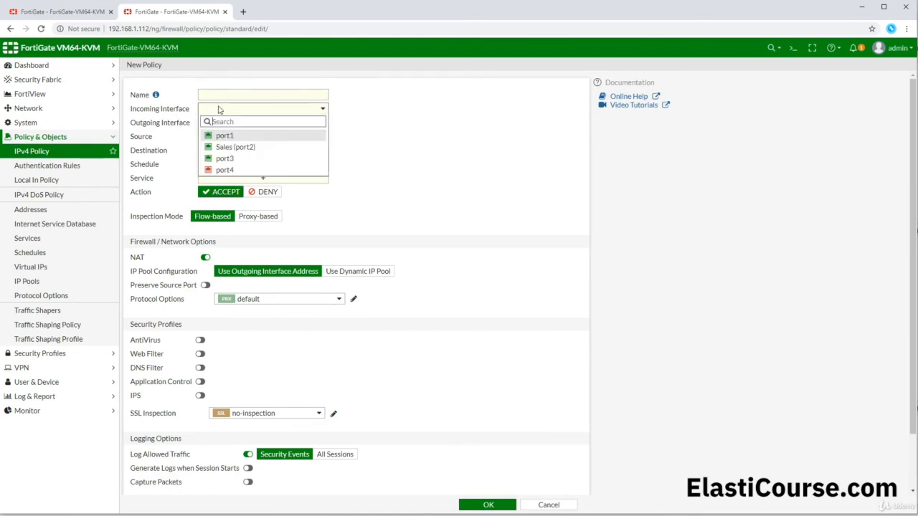
pyautogui.click(231, 161)
pyautogui.click(229, 125)
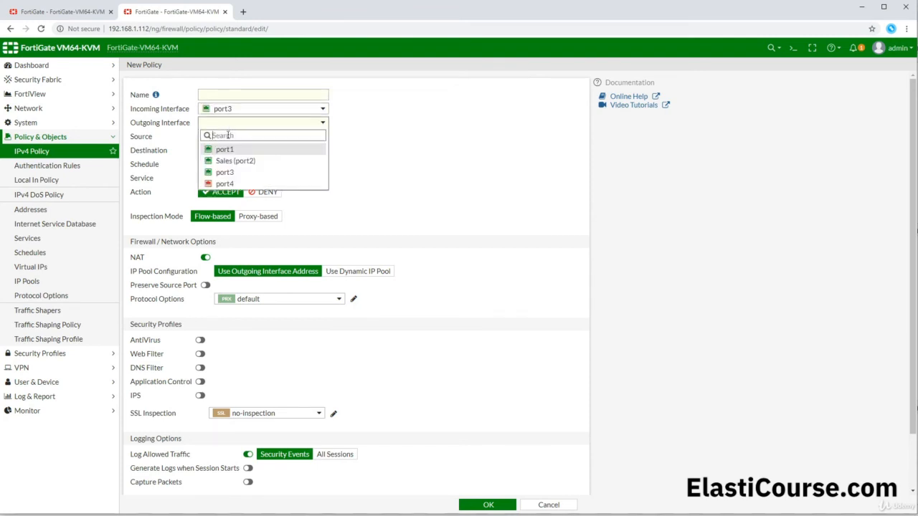
pyautogui.click(232, 160)
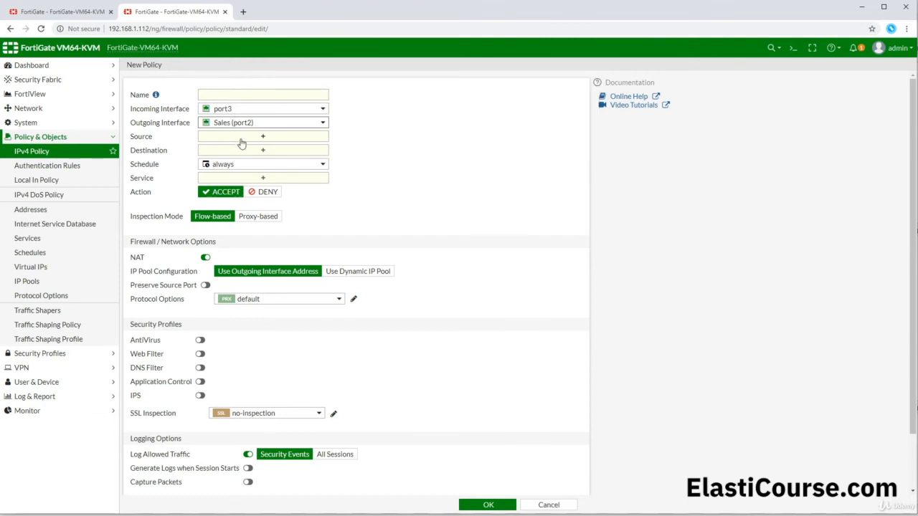
pyautogui.click(240, 140)
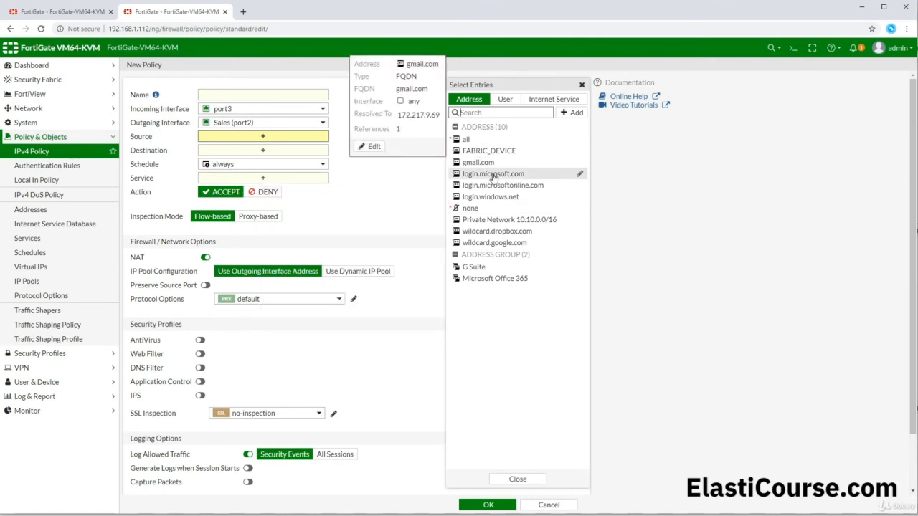
# - Browse the Address, User and Internet Service entries, then start a new Address object
pyautogui.moveTo(493, 177)
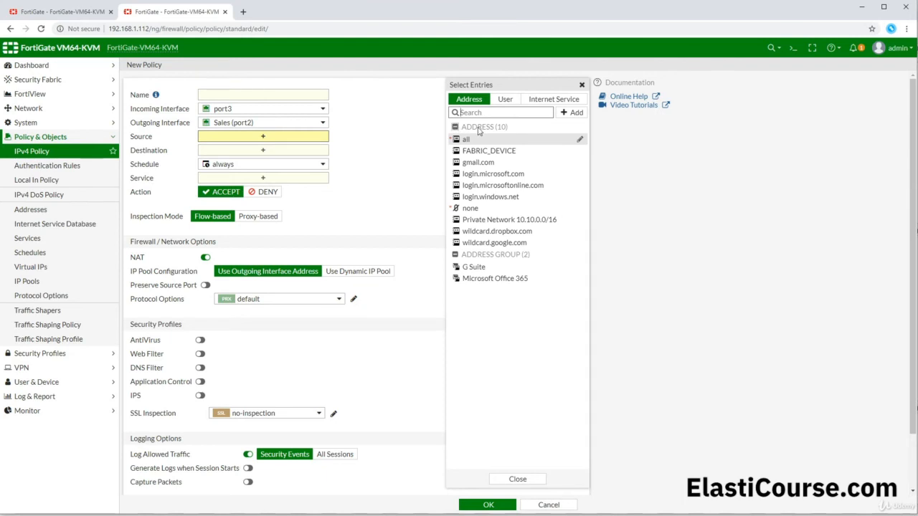
pyautogui.click(574, 112)
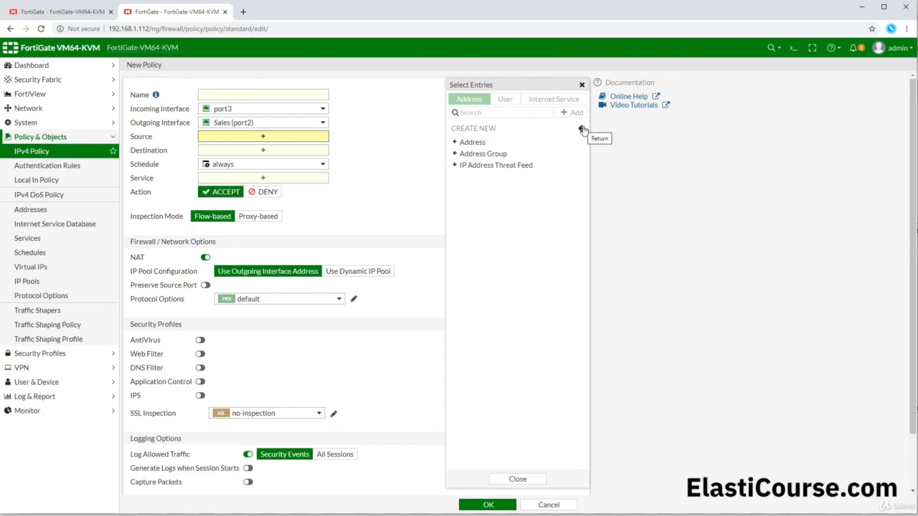
pyautogui.click(582, 130)
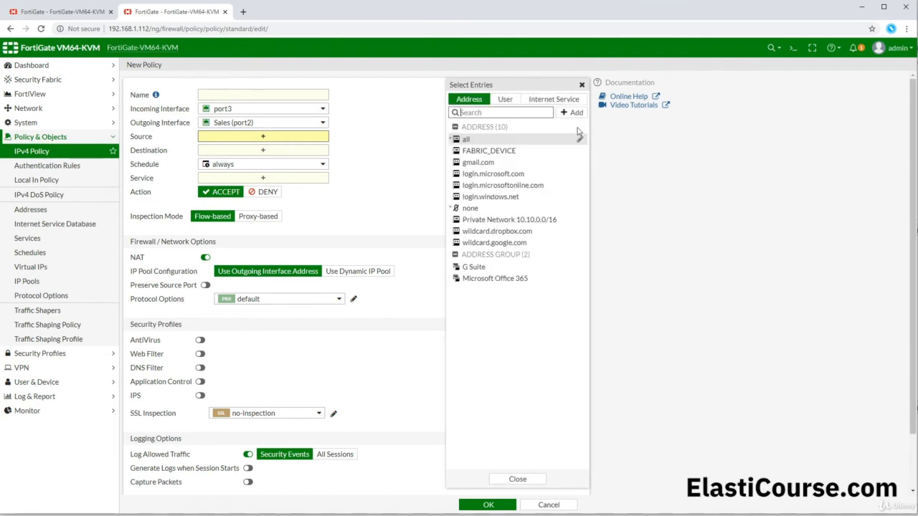
pyautogui.click(505, 99)
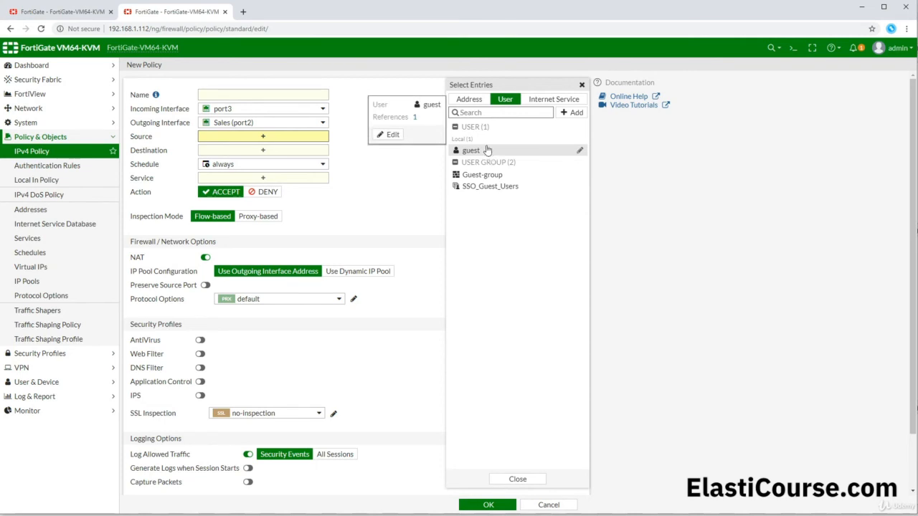
pyautogui.click(546, 99)
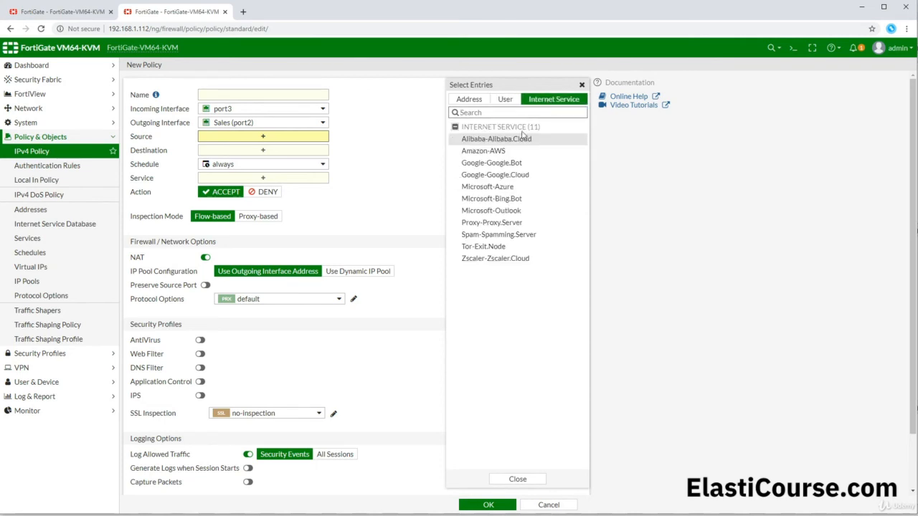
pyautogui.moveTo(501, 143)
pyautogui.click(479, 104)
pyautogui.click(571, 113)
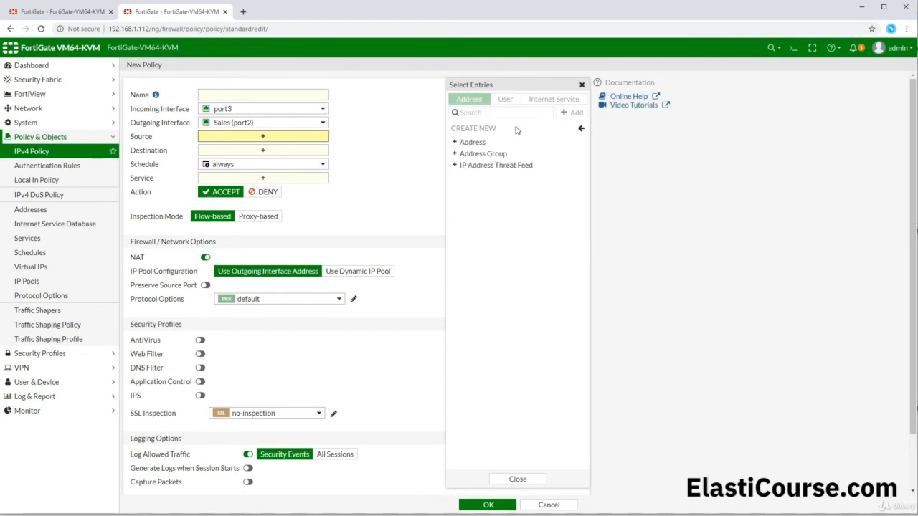
pyautogui.click(482, 146)
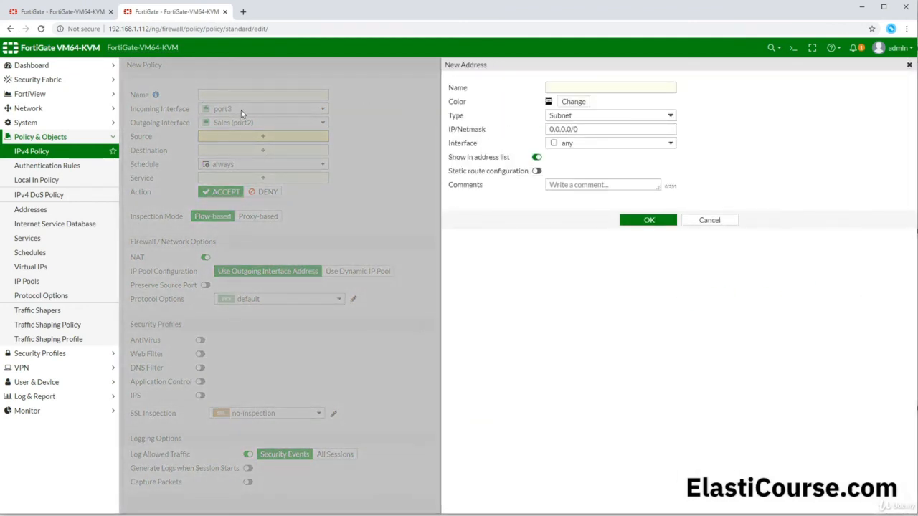
# - Create the address 'Marketing' with subnet 10.10.200.0/23
pyautogui.click(554, 87)
pyautogui.write('Na')
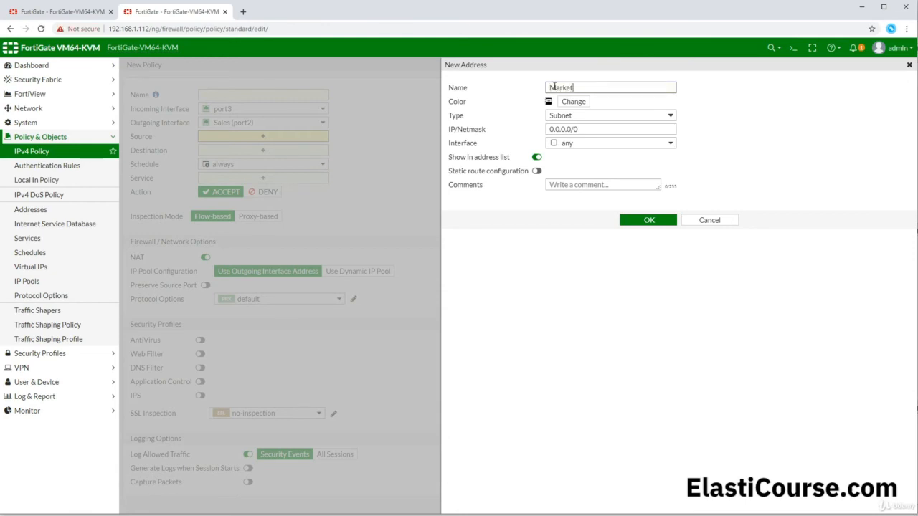
pyautogui.write('rketing')
pyautogui.click(574, 129)
pyautogui.moveTo(579, 129); pyautogui.dragTo(518, 136)
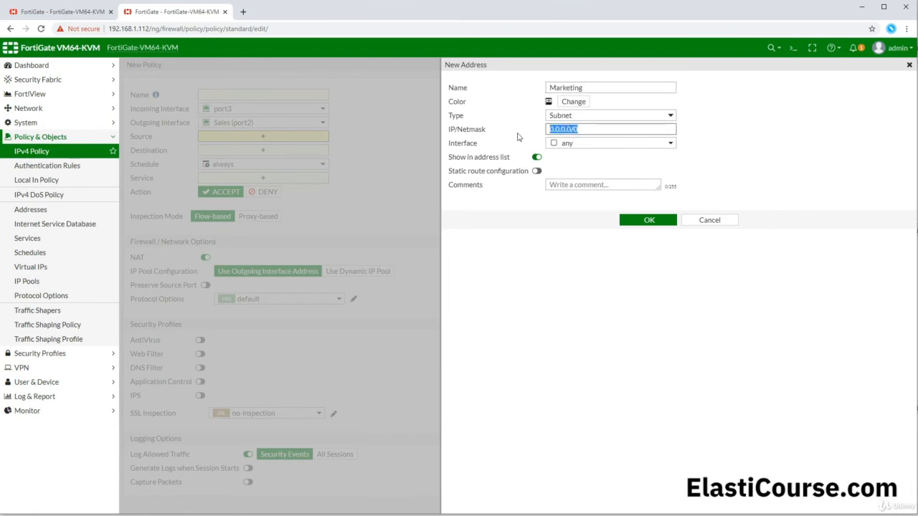
pyautogui.write('1')
pyautogui.write('10.200.0')
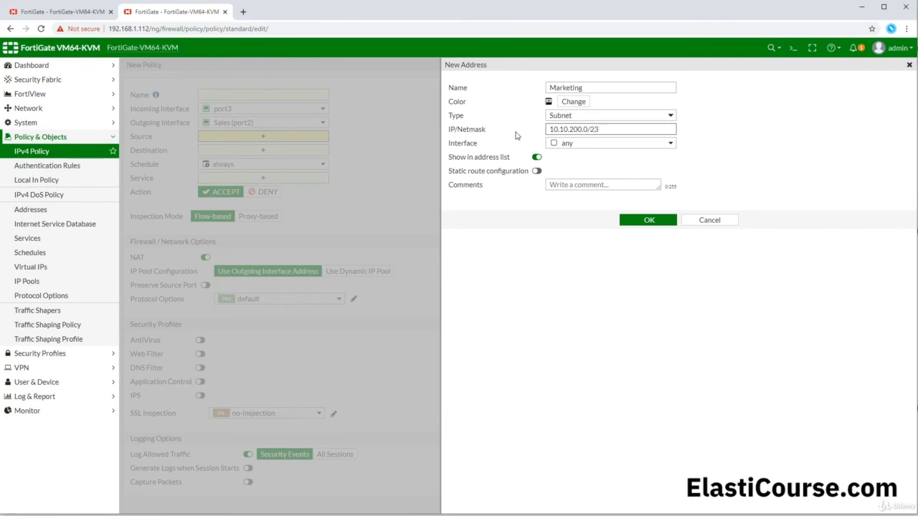
pyautogui.moveTo(636, 125); pyautogui.dragTo(545, 125)
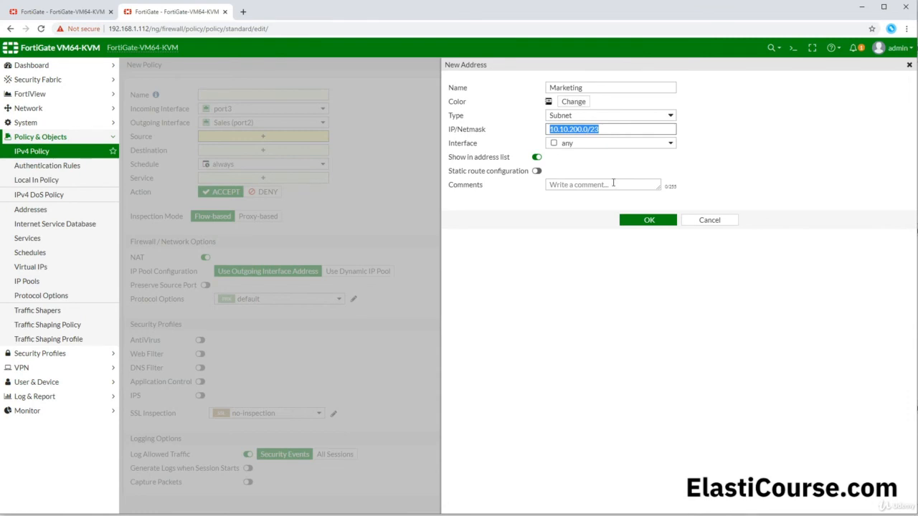
pyautogui.click(637, 219)
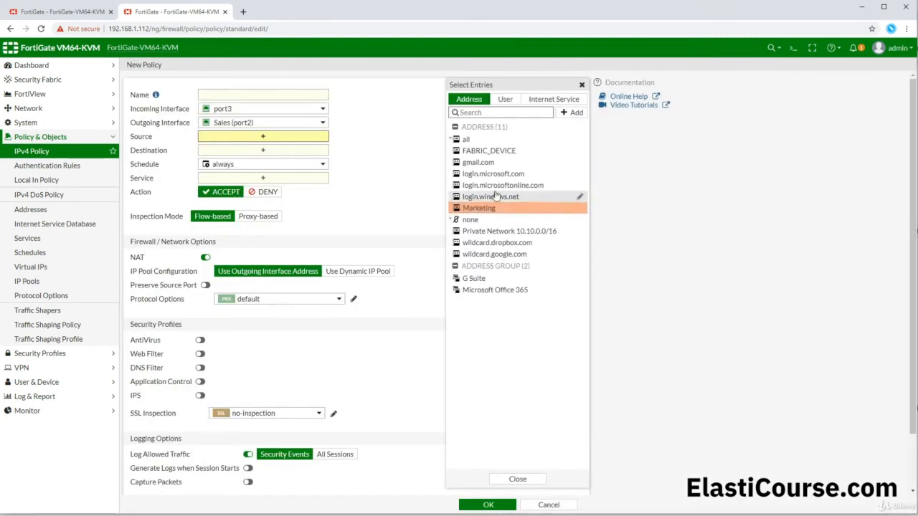
# - Add the Marketing address as the policy source and open the Destination address choices
pyautogui.moveTo(474, 213)
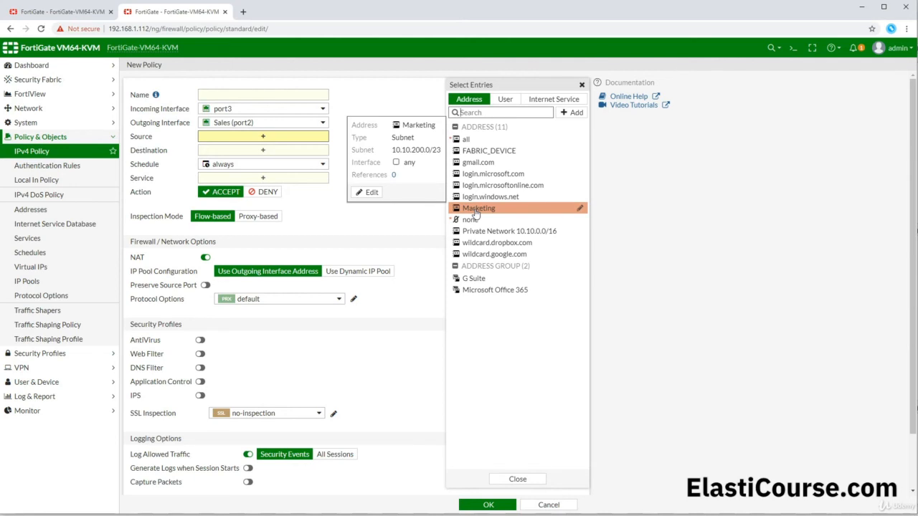
pyautogui.click(475, 210)
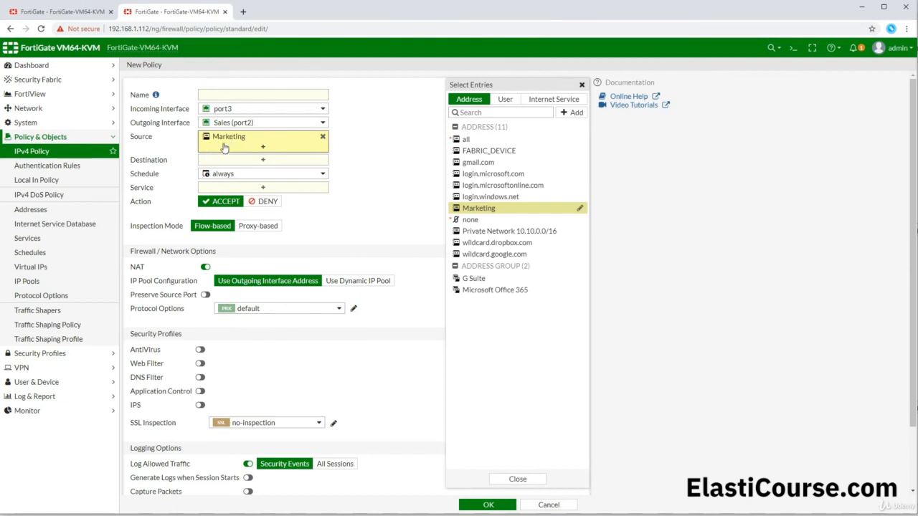
pyautogui.moveTo(222, 138)
pyautogui.click(232, 163)
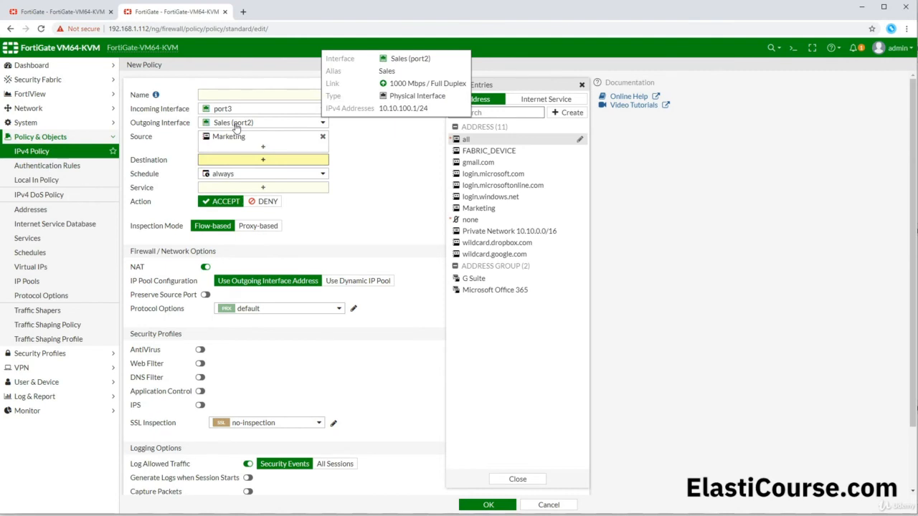
# - Create the address 'Sales' for 10.10.100.0/24 and select it as the policy destination
pyautogui.click(558, 113)
pyautogui.click(471, 146)
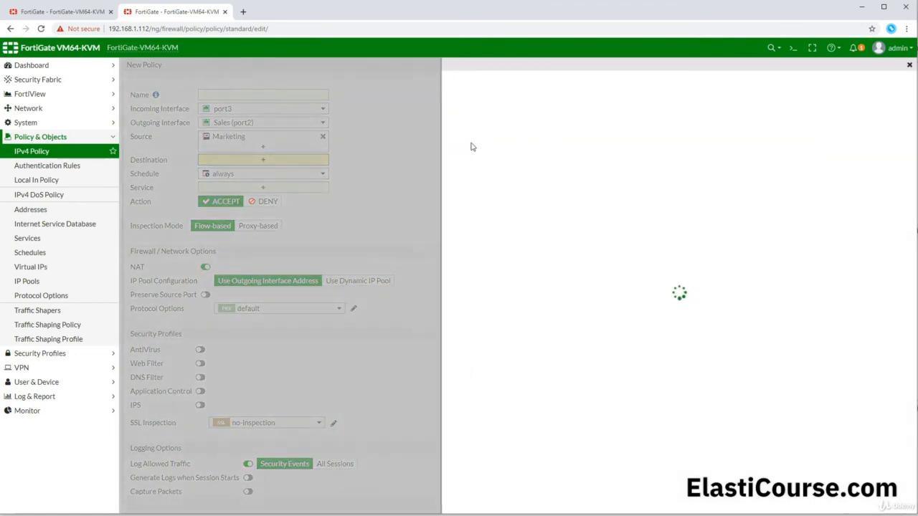
pyautogui.click(560, 85)
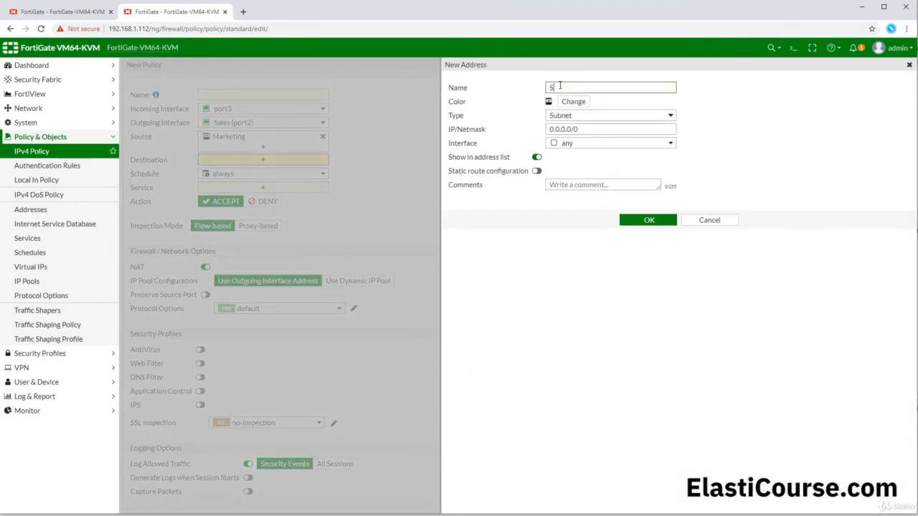
pyautogui.write('Sales')
pyautogui.tripleClick(580, 128)
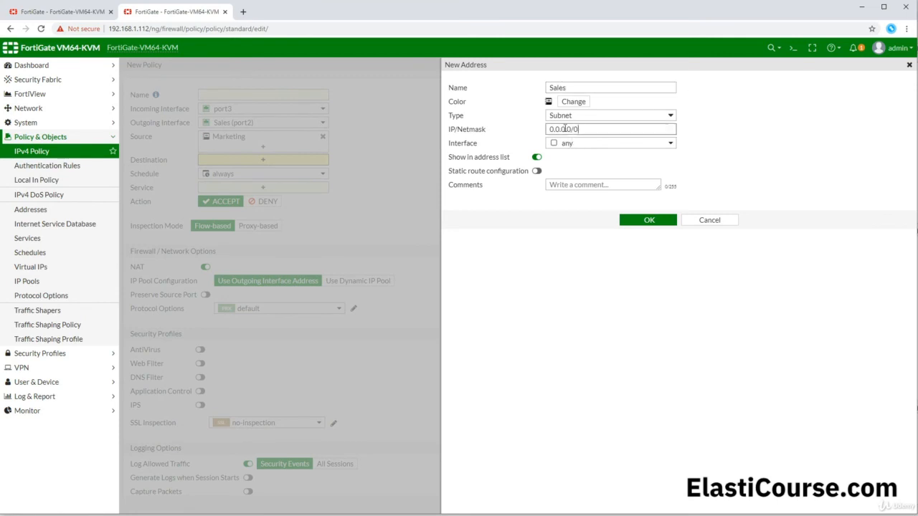
pyautogui.write('10.10.100.0')
pyautogui.click(649, 221)
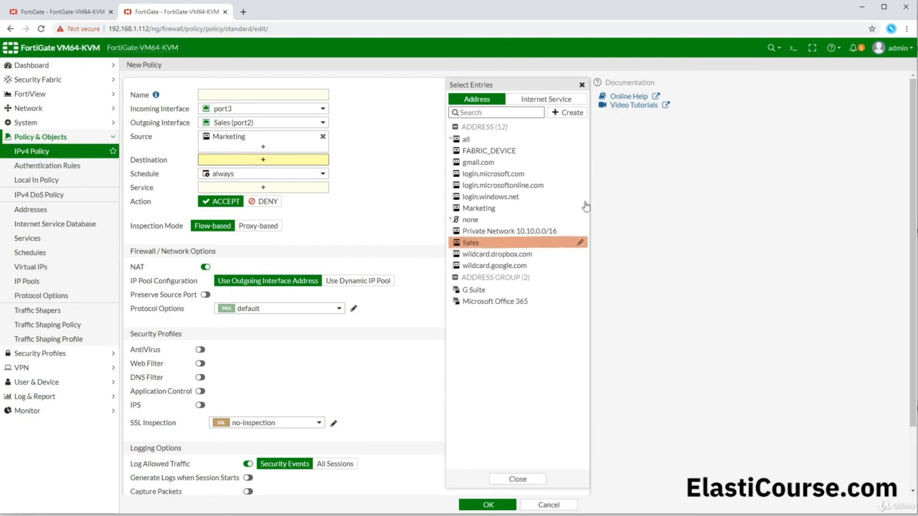
pyautogui.click(496, 245)
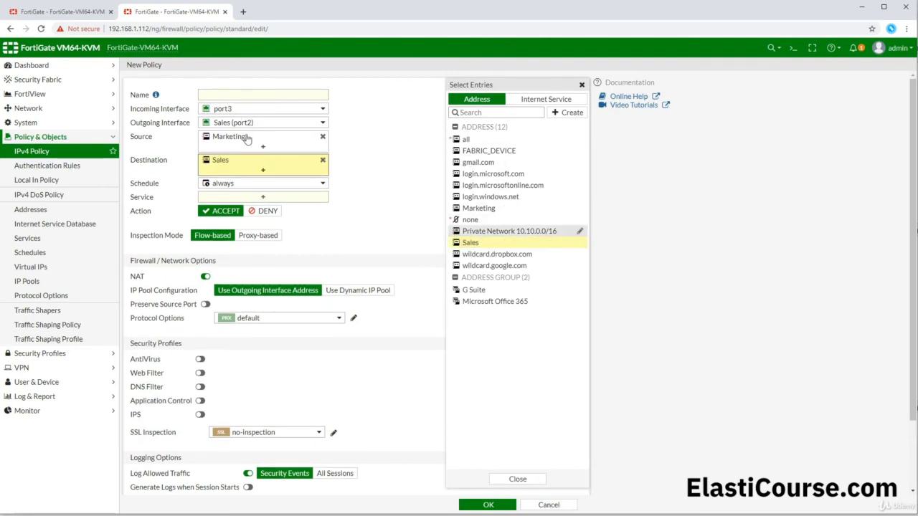
# - Keep the schedule on always and browse the Service list's 61 available services
pyautogui.click(235, 186)
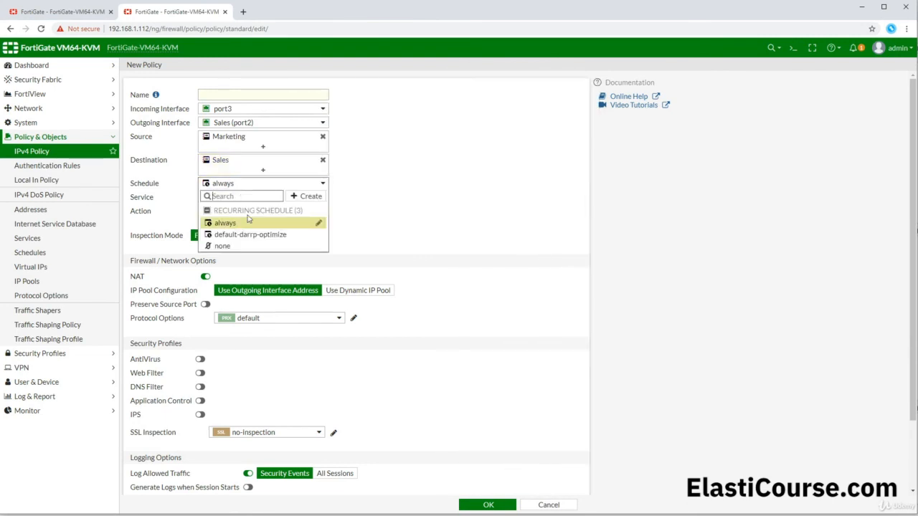
pyautogui.moveTo(246, 227)
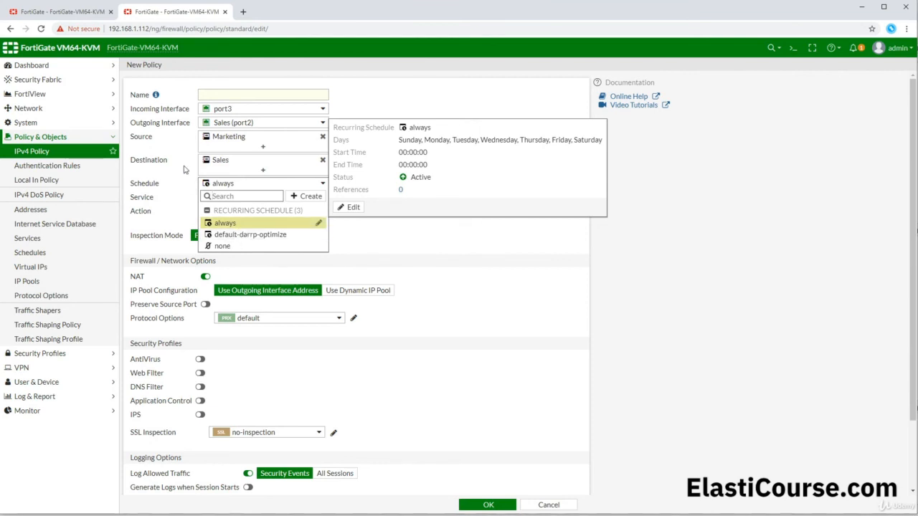
pyautogui.click(188, 172)
pyautogui.click(235, 201)
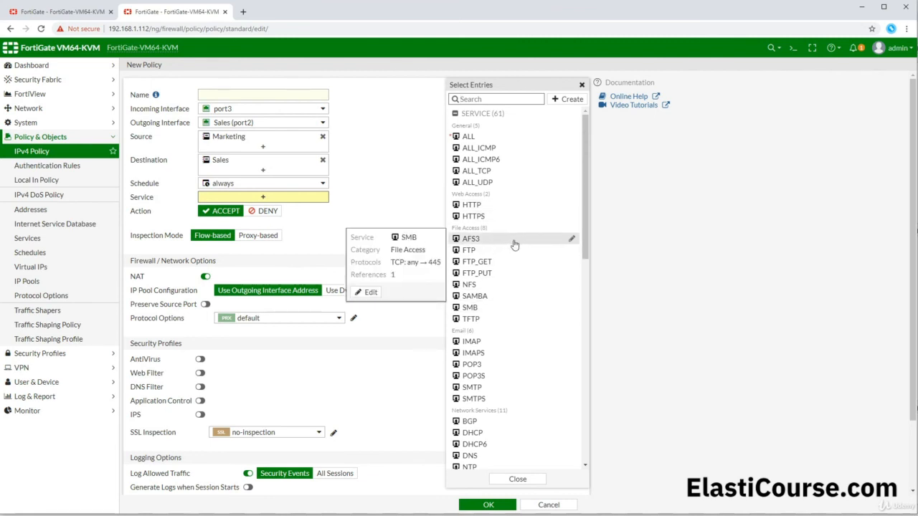
pyautogui.scroll(-2, 514, 245)
pyautogui.scroll(-2, 511, 241)
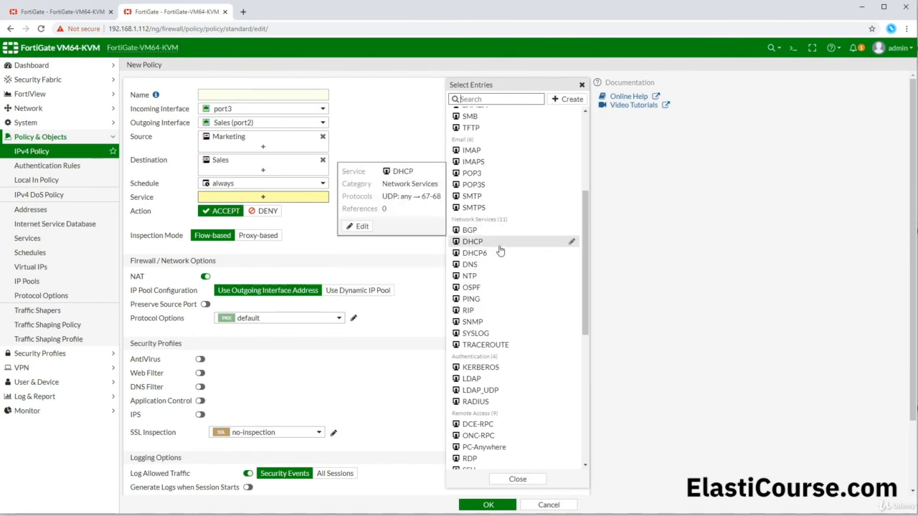
pyautogui.scroll(-2, 500, 251)
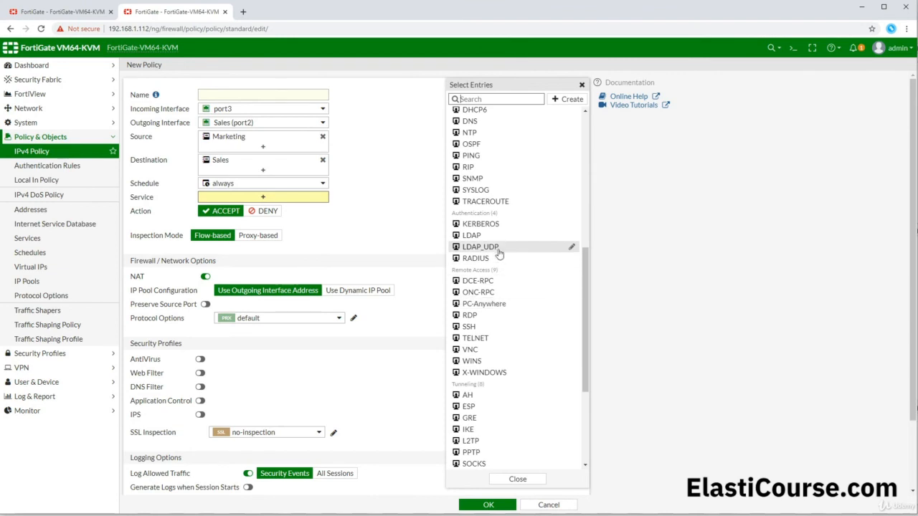
# - Begin a custom TCP service with destination ports 40000–40100, then cancel it
pyautogui.click(565, 98)
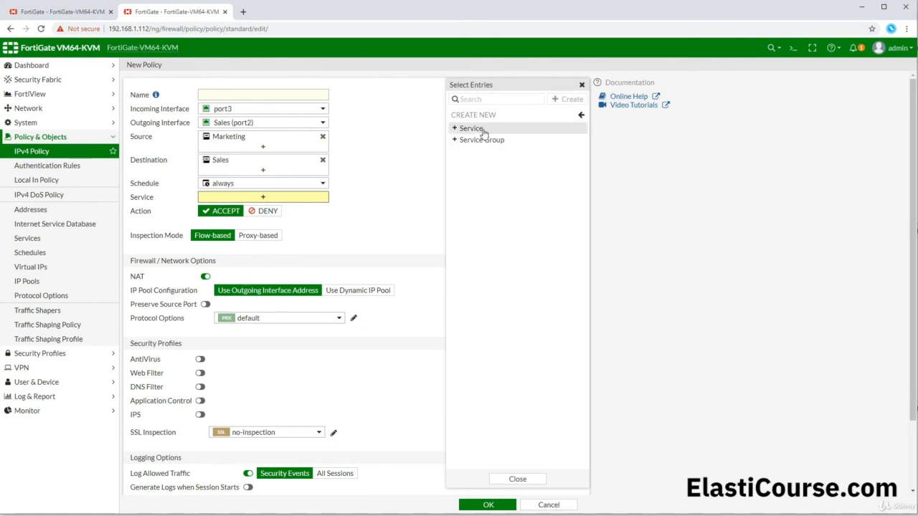
pyautogui.click(482, 129)
pyautogui.click(523, 89)
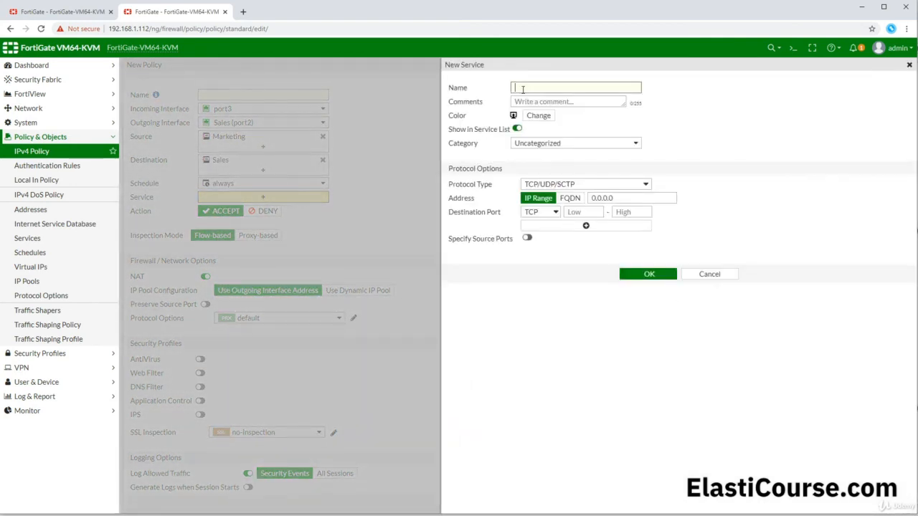
pyautogui.click(577, 213)
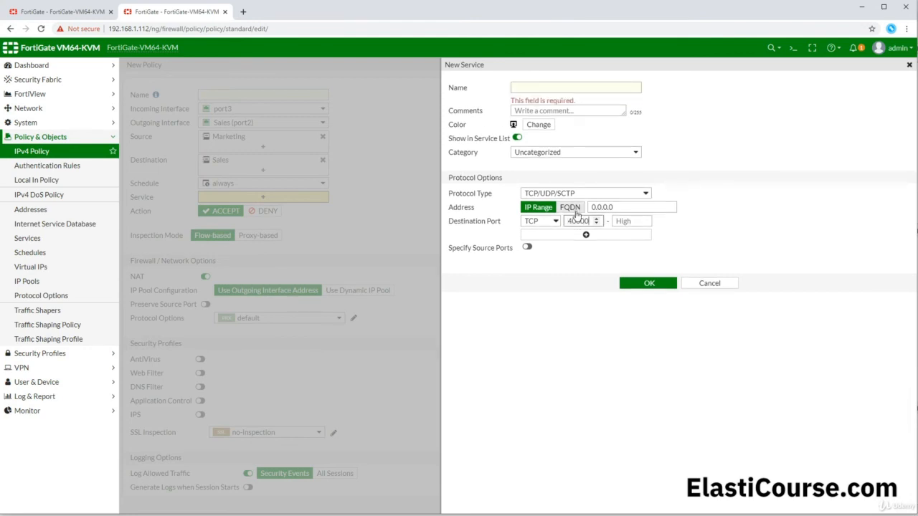
pyautogui.click(630, 222)
pyautogui.write('40')
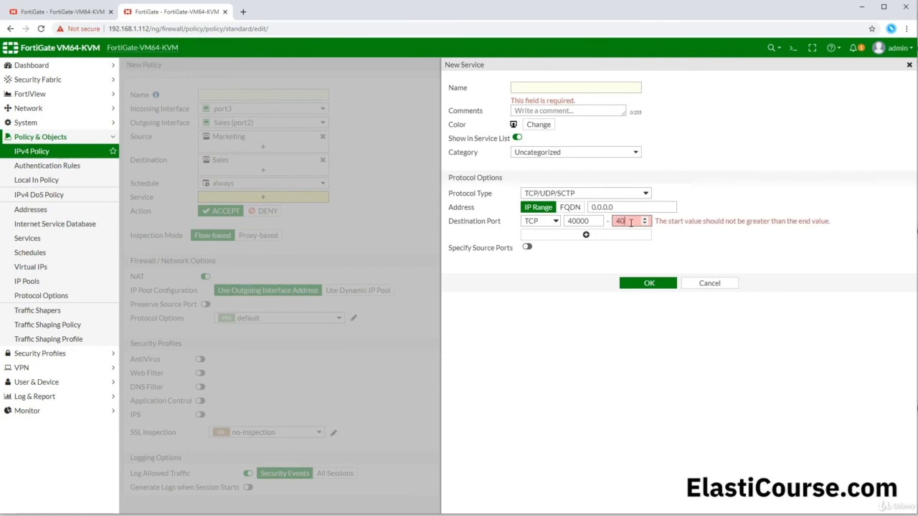
pyautogui.write('100')
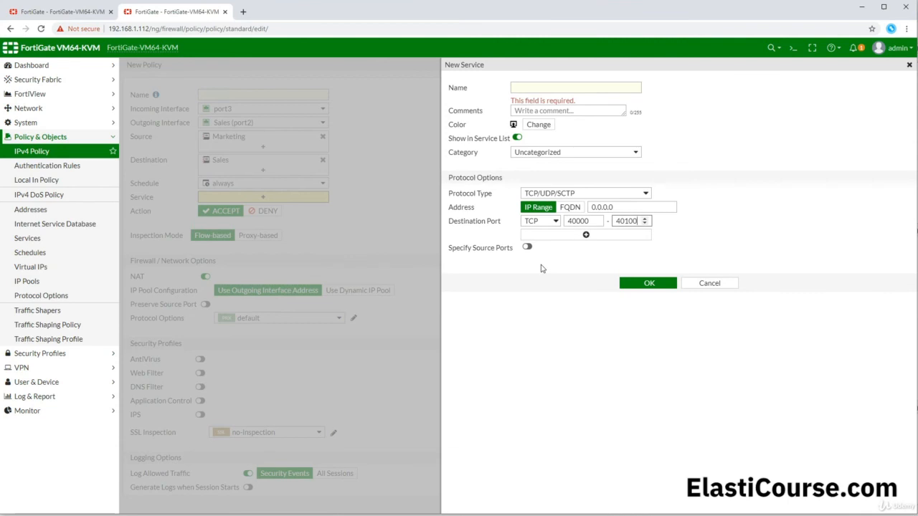
pyautogui.click(707, 285)
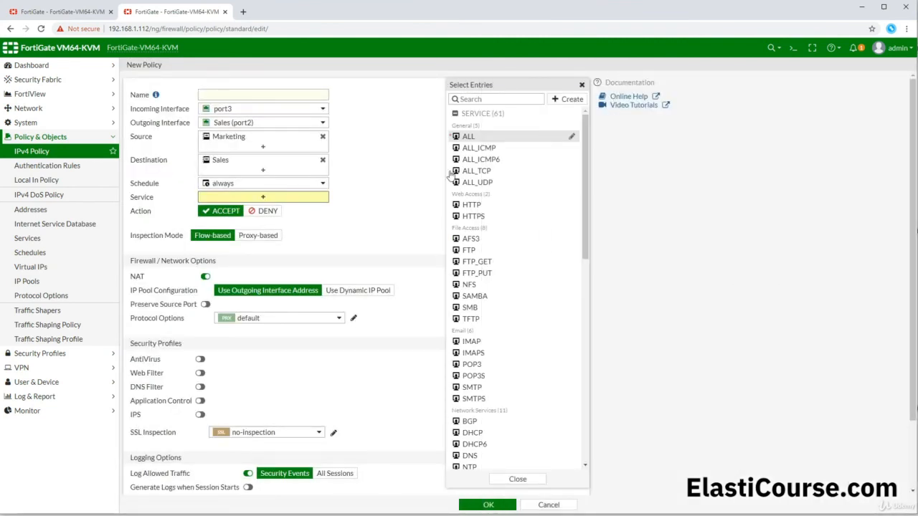
# - Add ALL_ICMP as the service, disable NAT, log all sessions, and save the Internal policy
pyautogui.moveTo(485, 150)
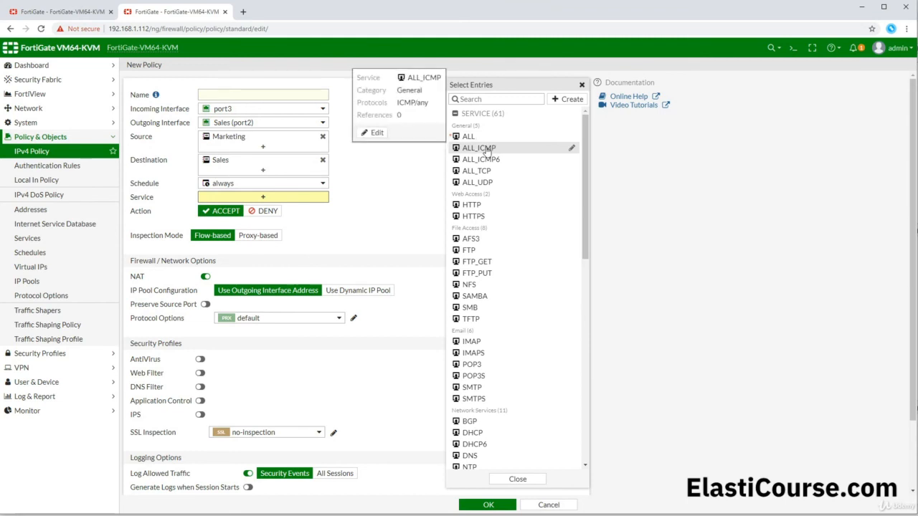
pyautogui.click(487, 150)
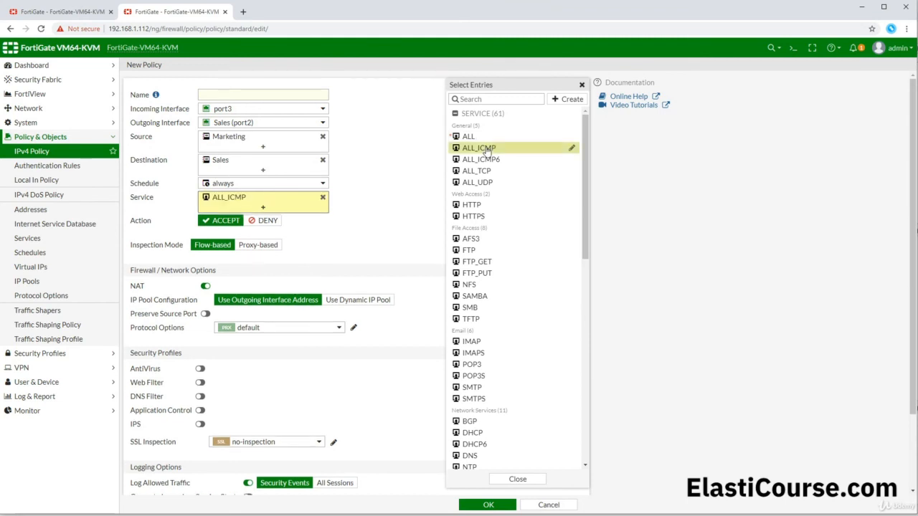
pyautogui.moveTo(303, 199)
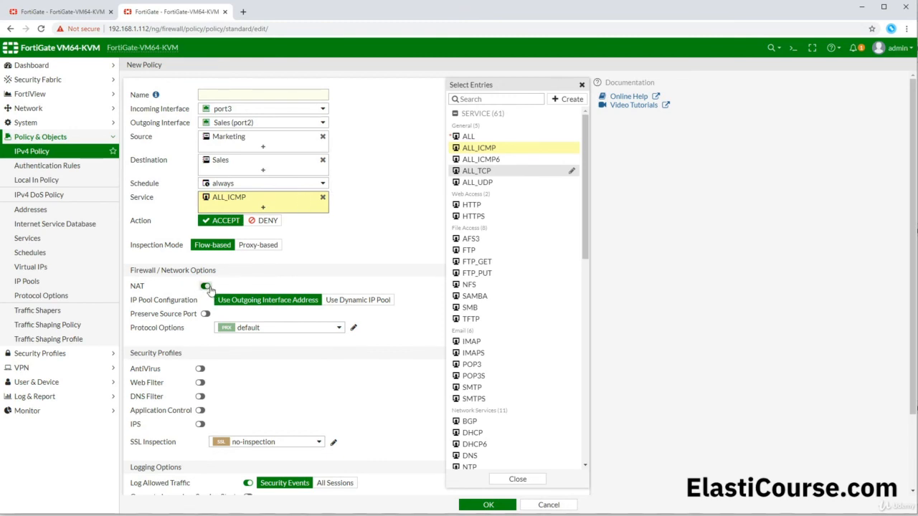
pyautogui.click(207, 288)
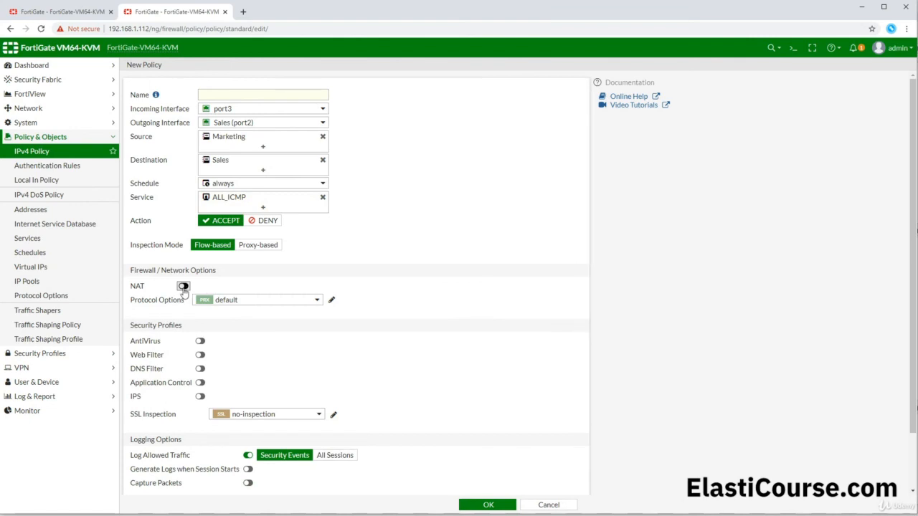
pyautogui.scroll(-1, 187, 294)
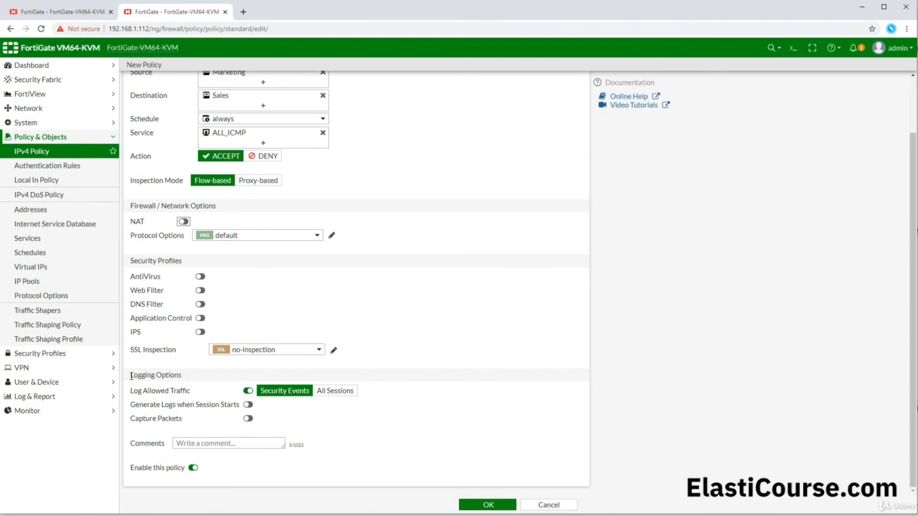
pyautogui.moveTo(131, 375); pyautogui.dragTo(184, 374)
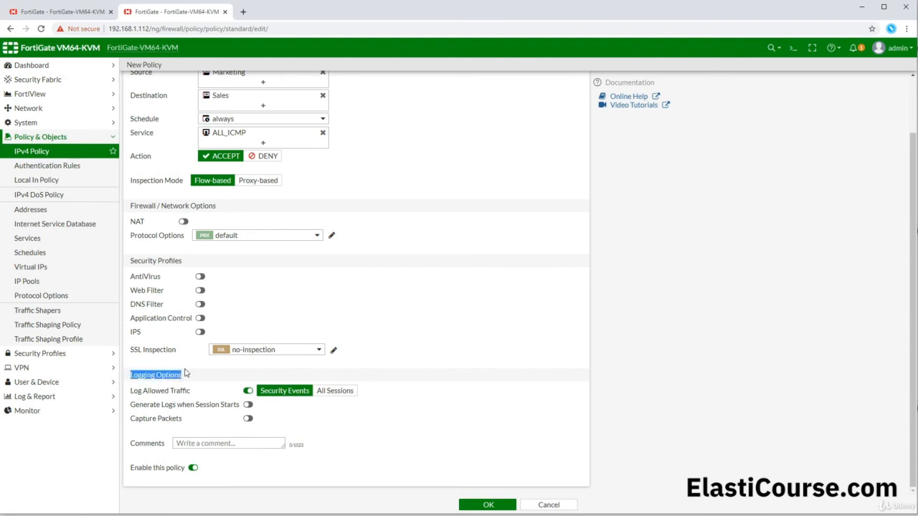
pyautogui.click(333, 393)
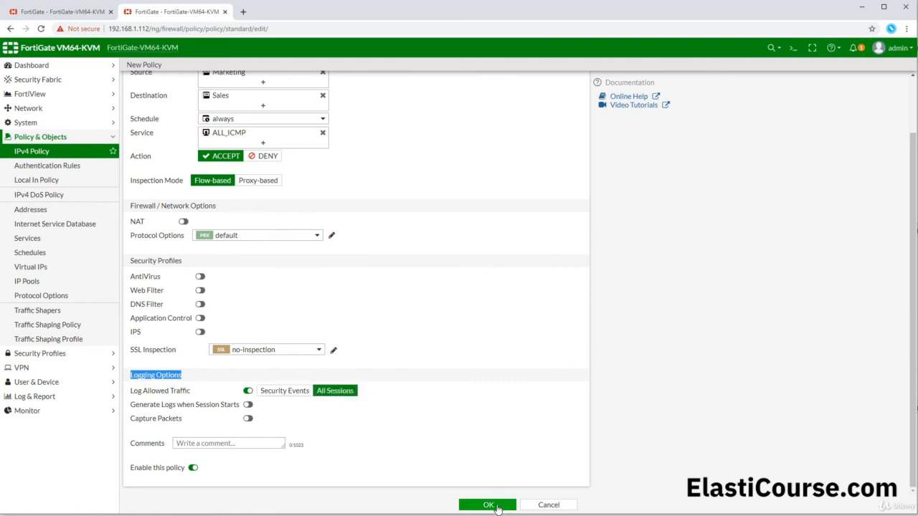
pyautogui.click(488, 505)
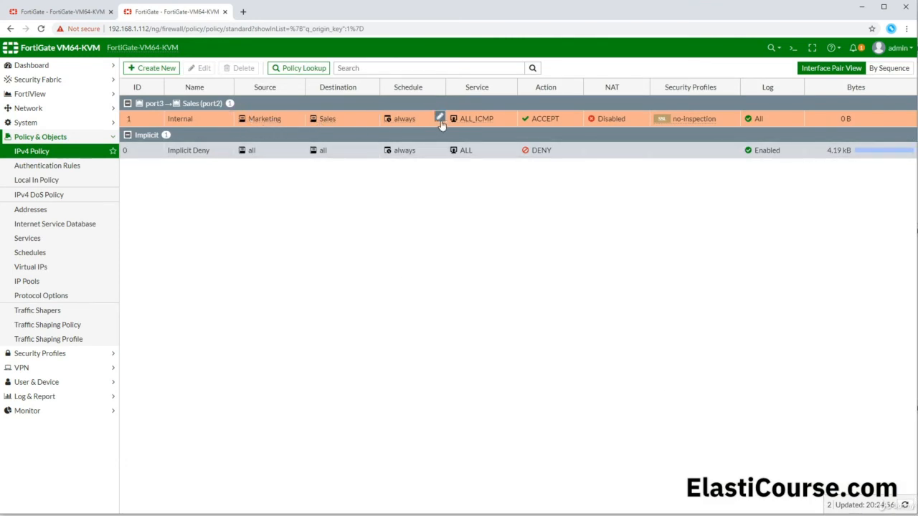
pyautogui.moveTo(487, 120)
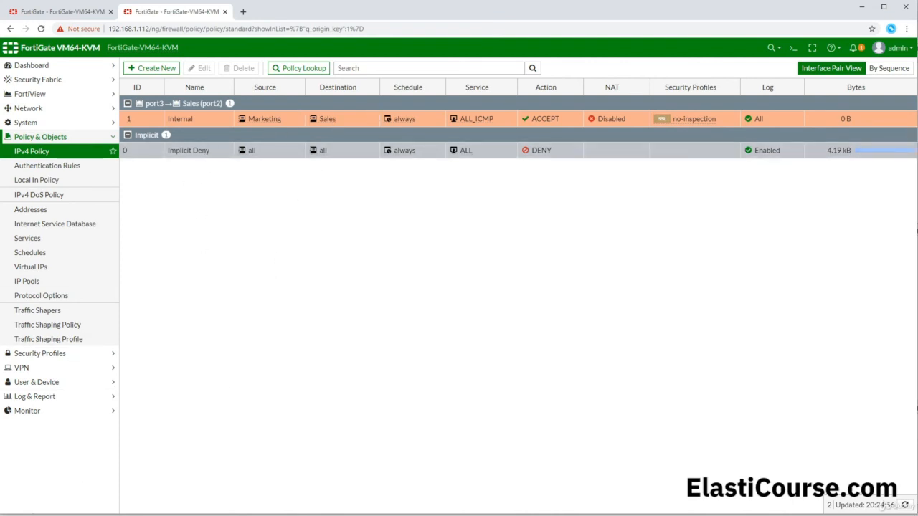
pyautogui.moveTo(43, 515)
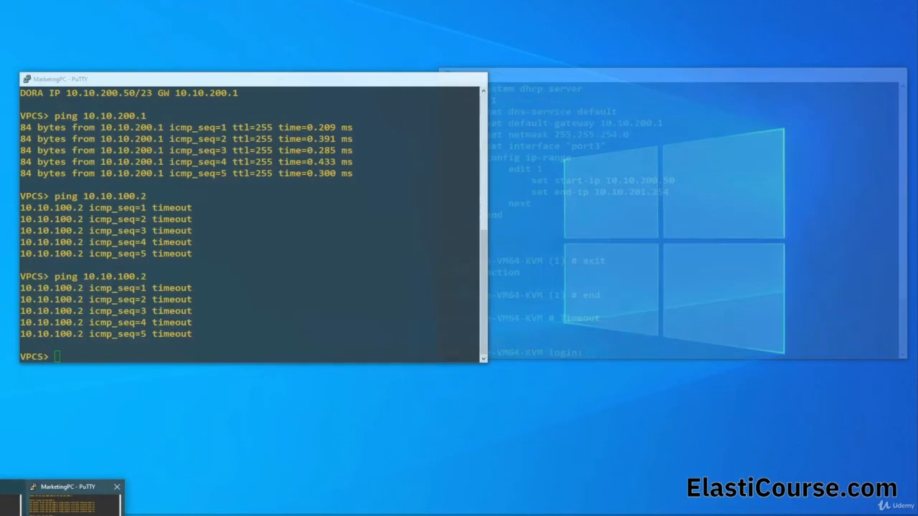
# - Rerun ping 10.10.100.2 on MarketingPC, now getting five replies at ttl=63
pyautogui.click(72, 502)
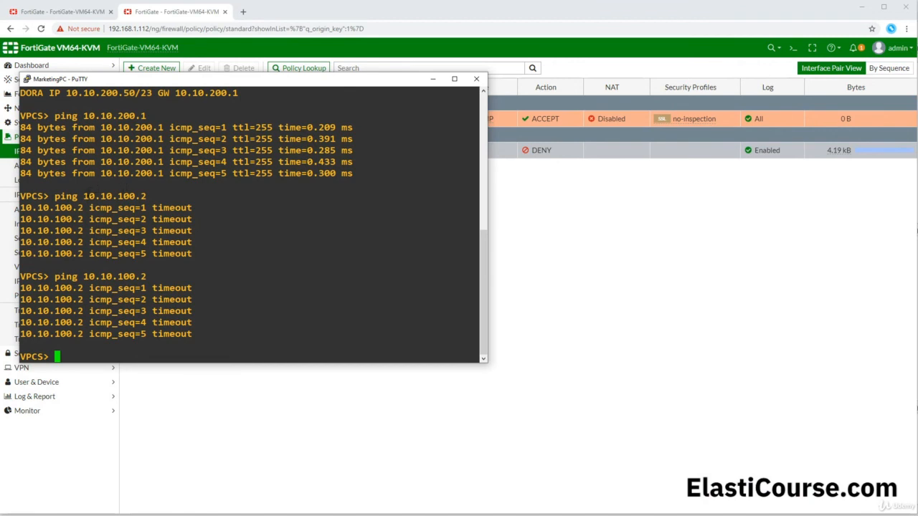
pyautogui.press('Up')
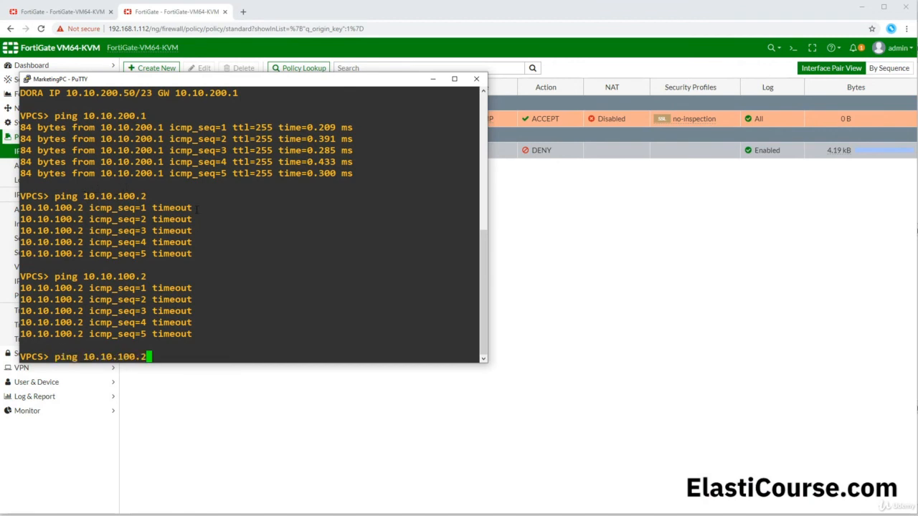
pyautogui.press('Return')
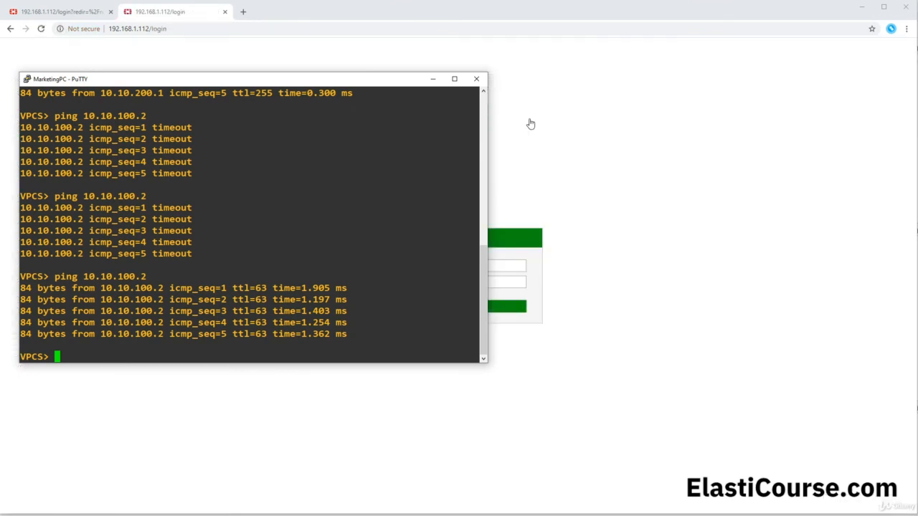
# - Review the Internal and Implicit Deny rows in the IPv4 Policy list, then start a new policy
pyautogui.click(510, 265)
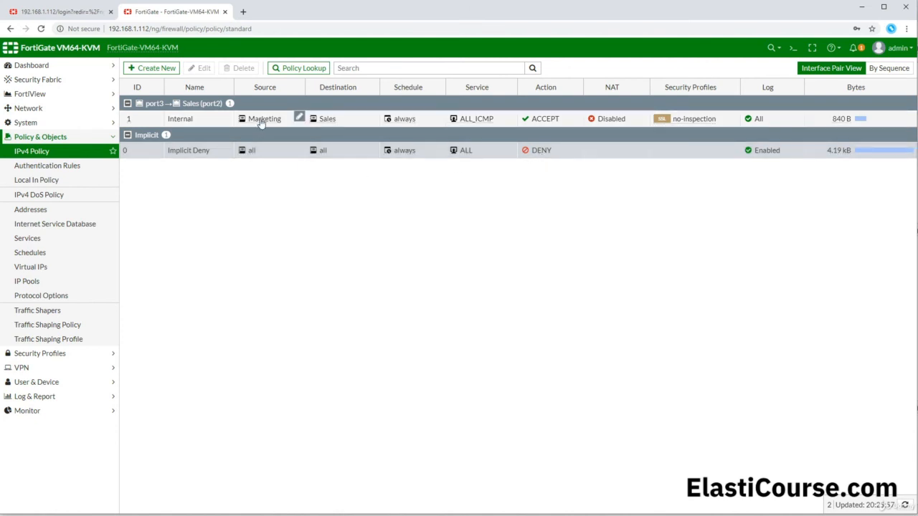
pyautogui.moveTo(261, 122)
pyautogui.click(142, 117)
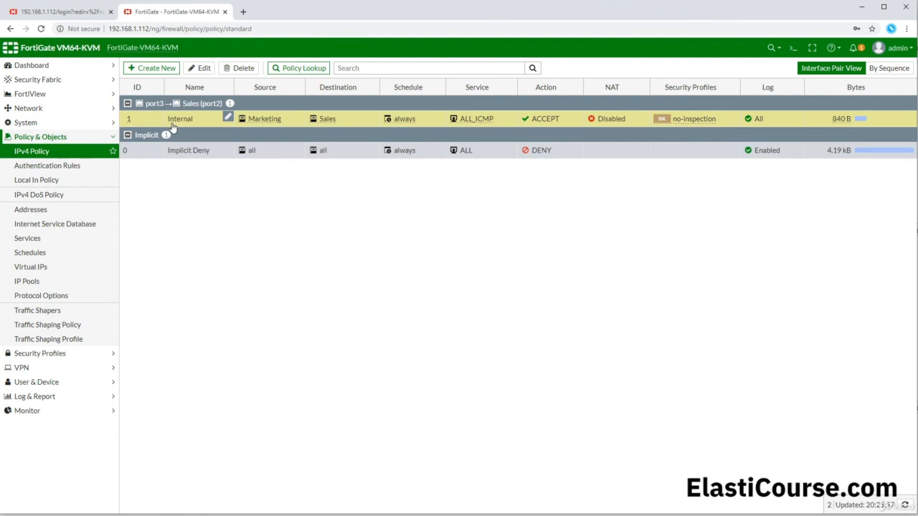
pyautogui.moveTo(260, 124)
pyautogui.click(150, 149)
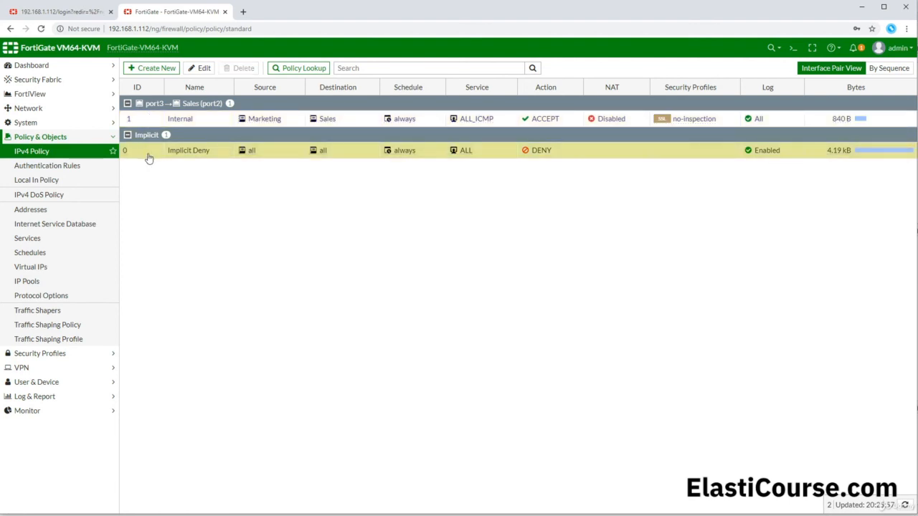
pyautogui.click(154, 67)
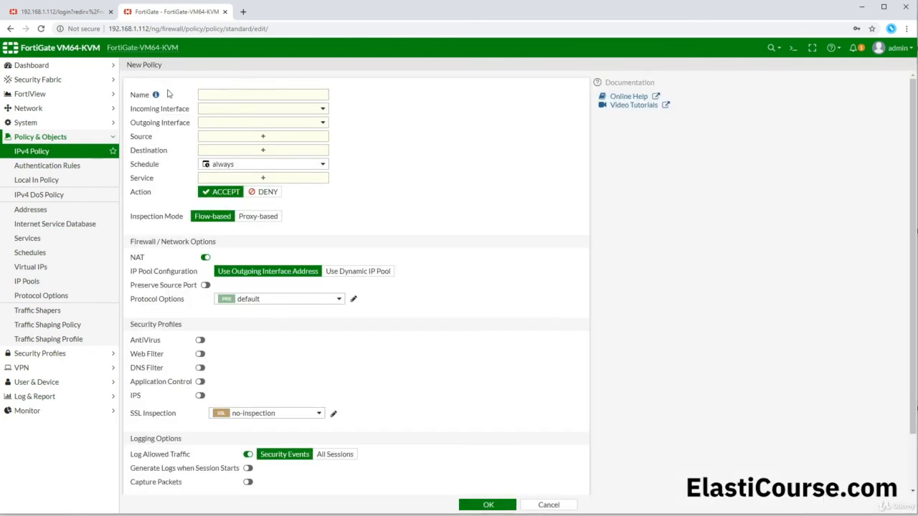
# - Name the new policy DenyUser, with incoming port3 and outgoing Sales (port2)
pyautogui.click(208, 95)
pyautogui.write('Lo')
pyautogui.write('ny')
pyautogui.write('User')
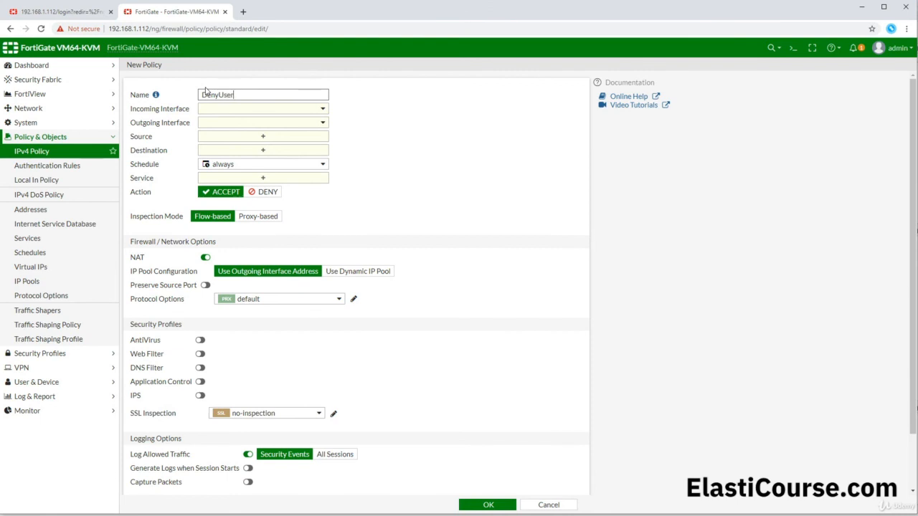
pyautogui.click(244, 111)
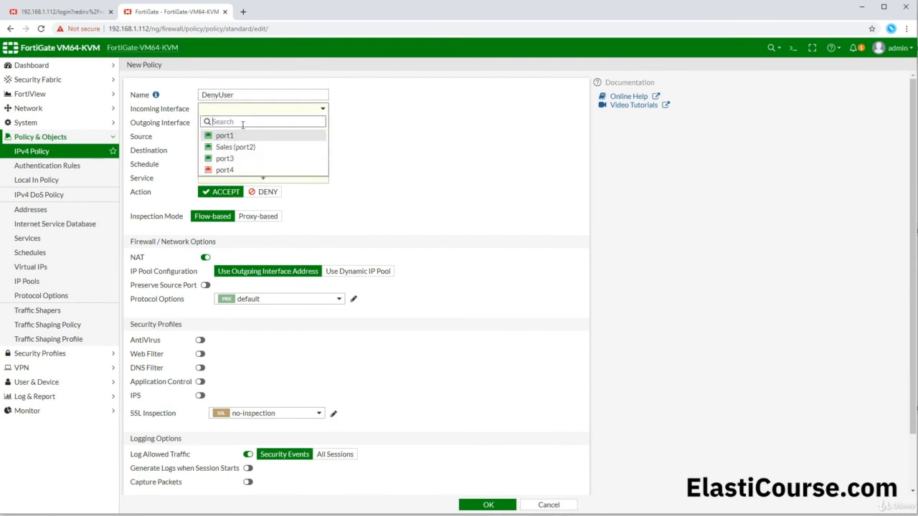
pyautogui.click(229, 158)
pyautogui.click(234, 129)
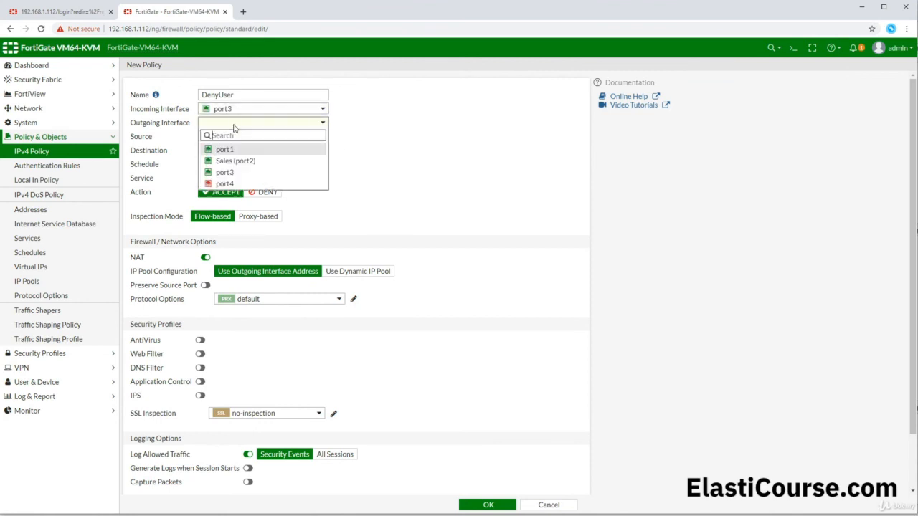
pyautogui.click(247, 165)
# - Start a new address object from the Source entry picker
pyautogui.click(251, 139)
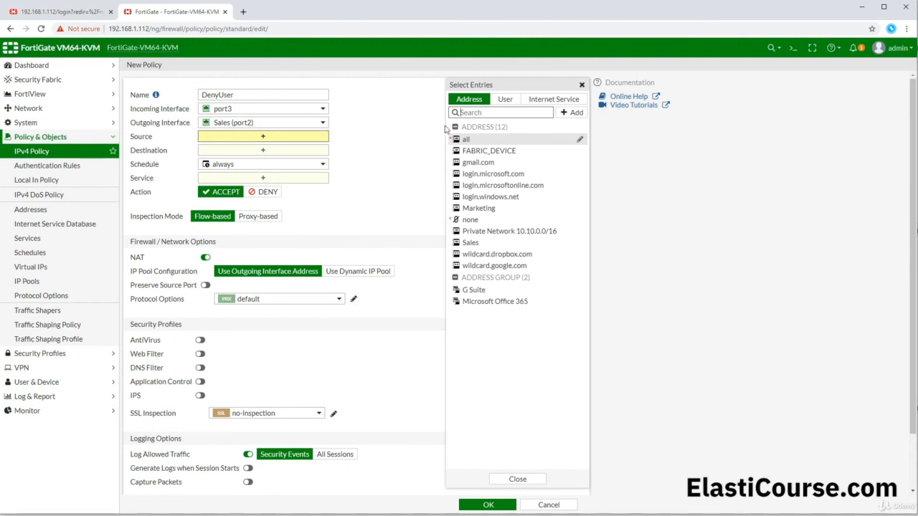
pyautogui.click(576, 114)
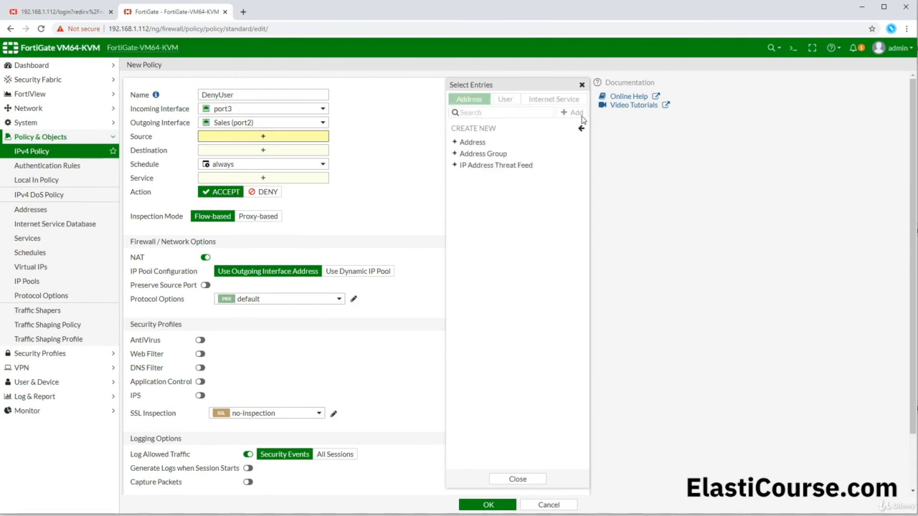
pyautogui.click(485, 146)
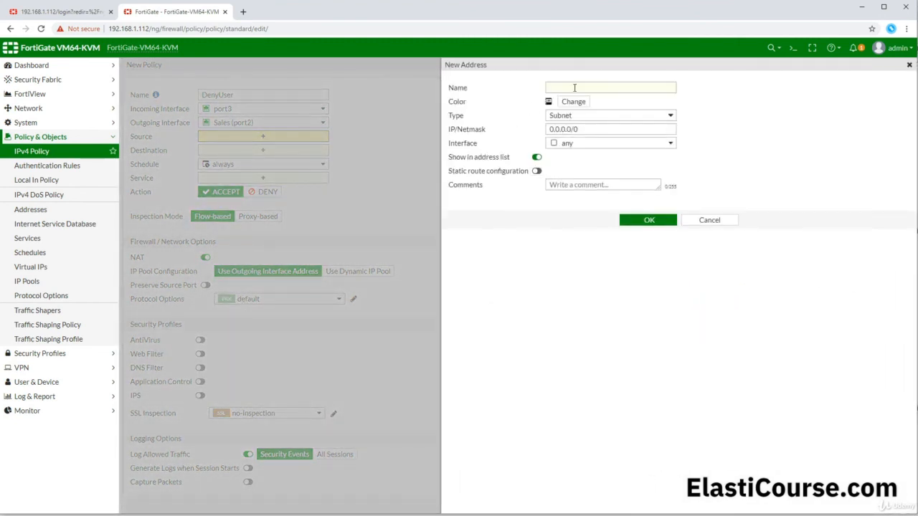
# - Create address 'Bad Pc 10.10.200.50' with IP/Netmask 10.10.200.50/32 and save it
pyautogui.click(575, 87)
pyautogui.write('Bad Pc')
pyautogui.write('10.10.200.50')
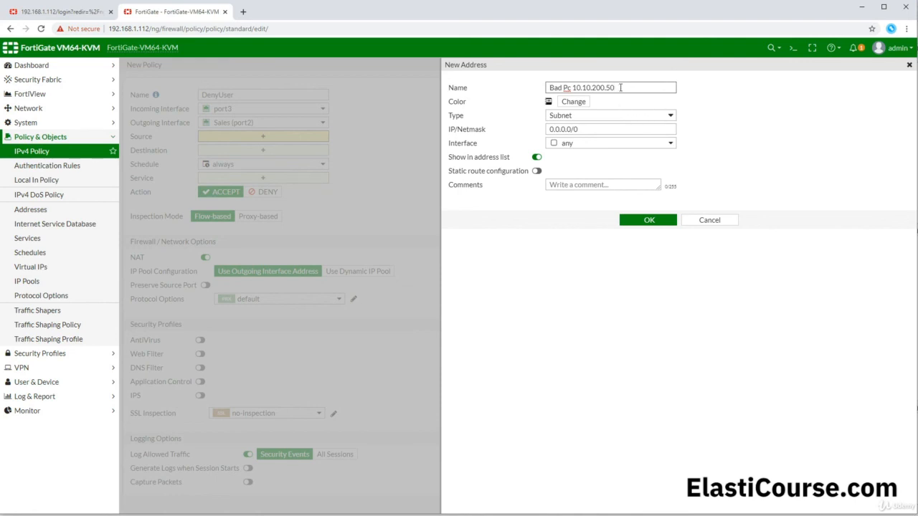
pyautogui.moveTo(620, 88); pyautogui.dragTo(573, 87)
pyautogui.hotkey('ctrl', 'c')
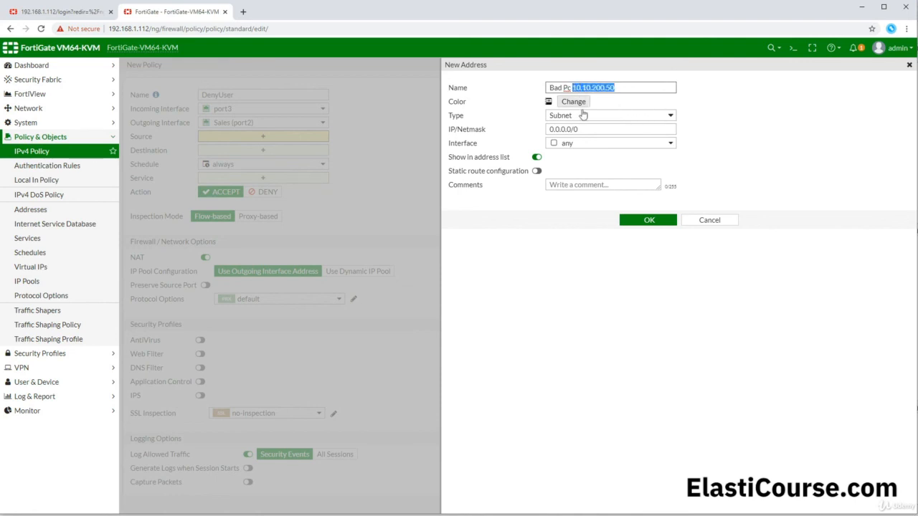
pyautogui.moveTo(582, 130); pyautogui.dragTo(530, 129)
pyautogui.hotkey('ctrl', 'v')
pyautogui.click(649, 220)
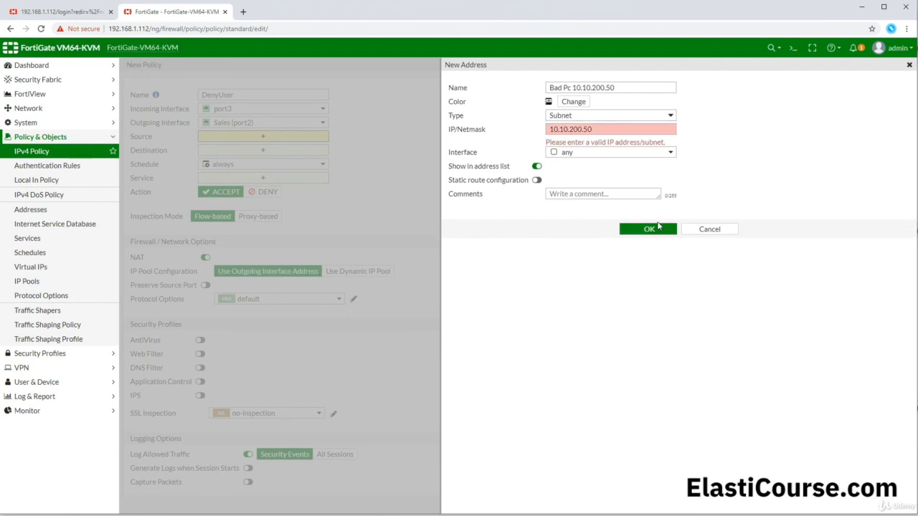
pyautogui.click(600, 129)
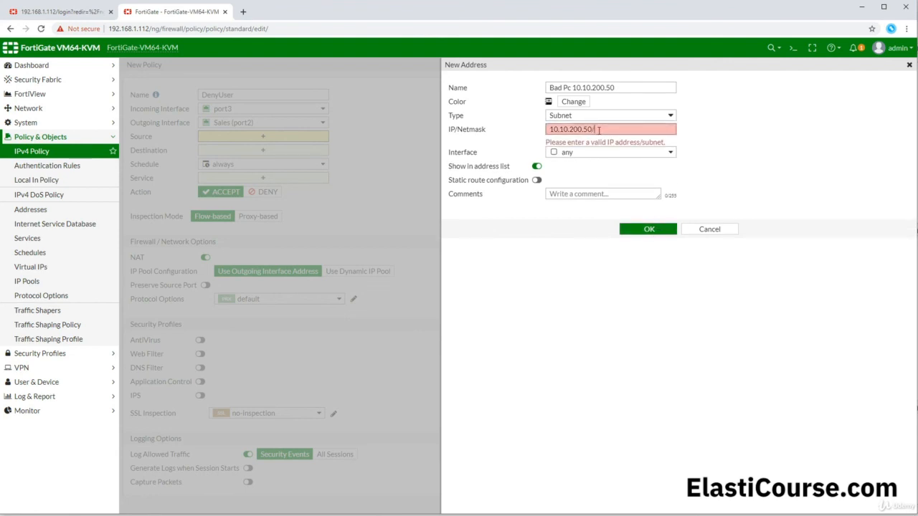
pyautogui.write('/32')
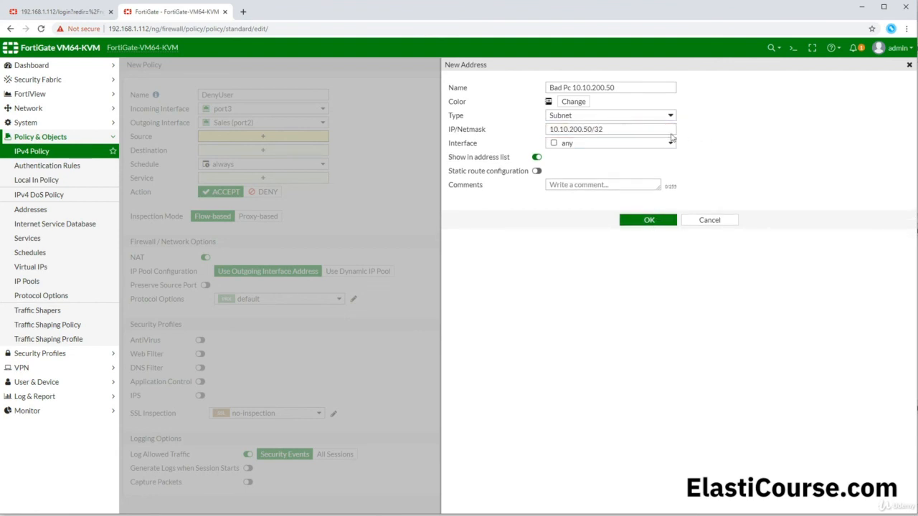
pyautogui.moveTo(591, 130); pyautogui.dragTo(616, 127)
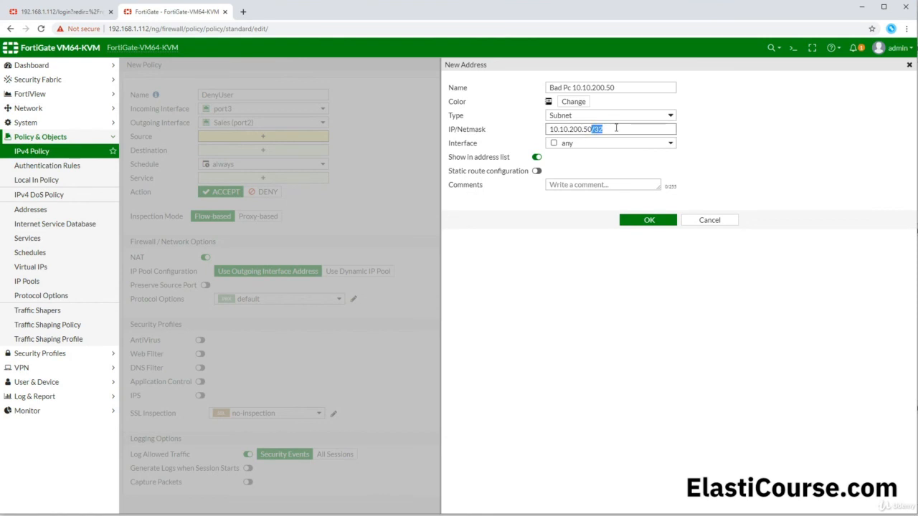
pyautogui.click(647, 219)
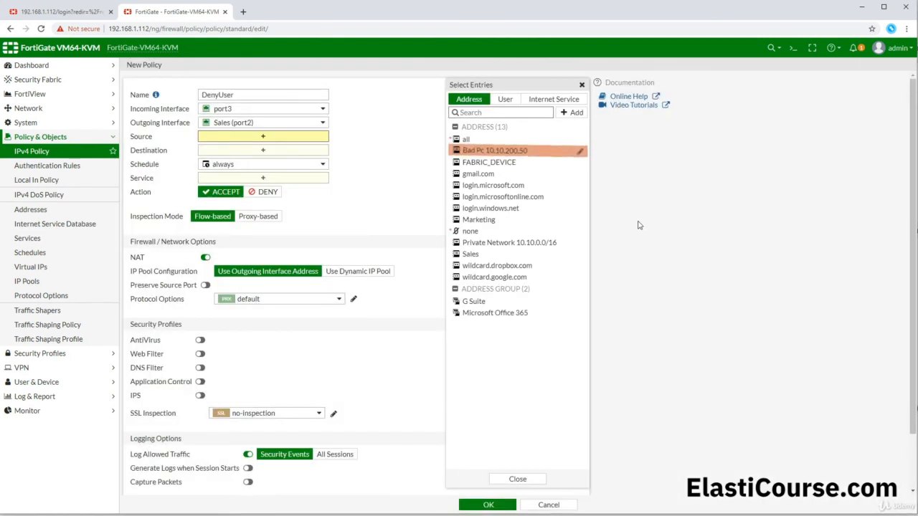
# - Set source Bad Pc 10.10.200.50, destination Sales, service ALL_ICMP, action DENY, and log violation traffic
pyautogui.click(521, 151)
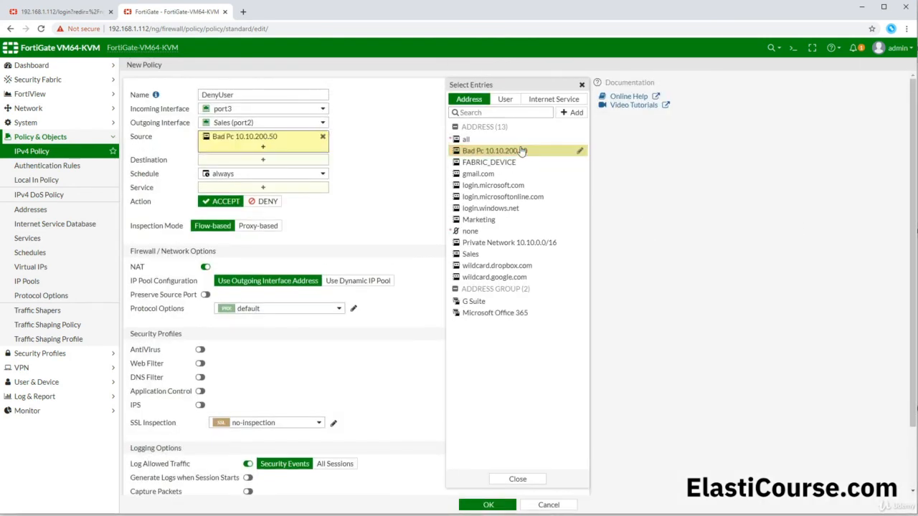
pyautogui.click(264, 162)
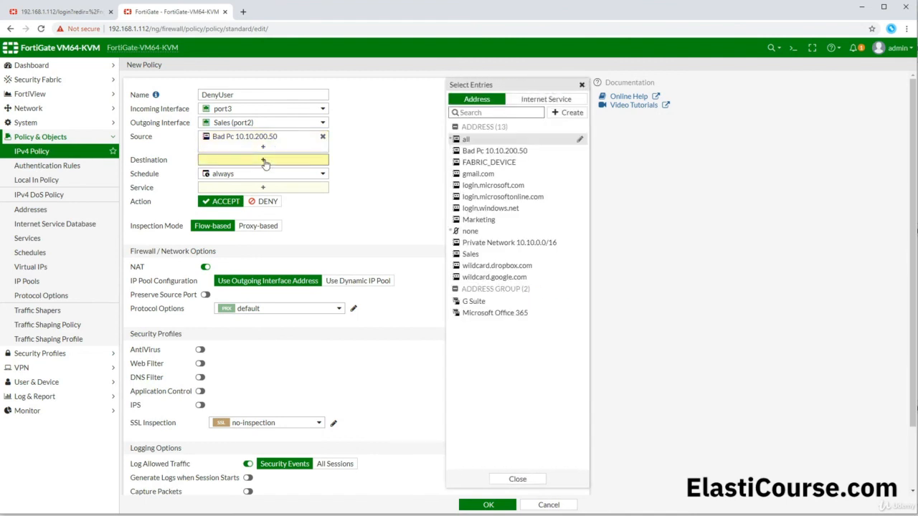
pyautogui.click(471, 256)
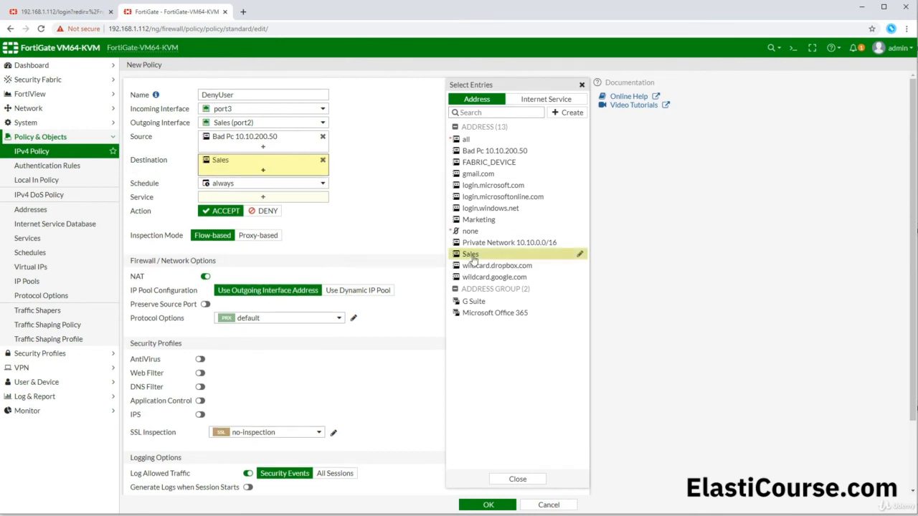
pyautogui.click(241, 198)
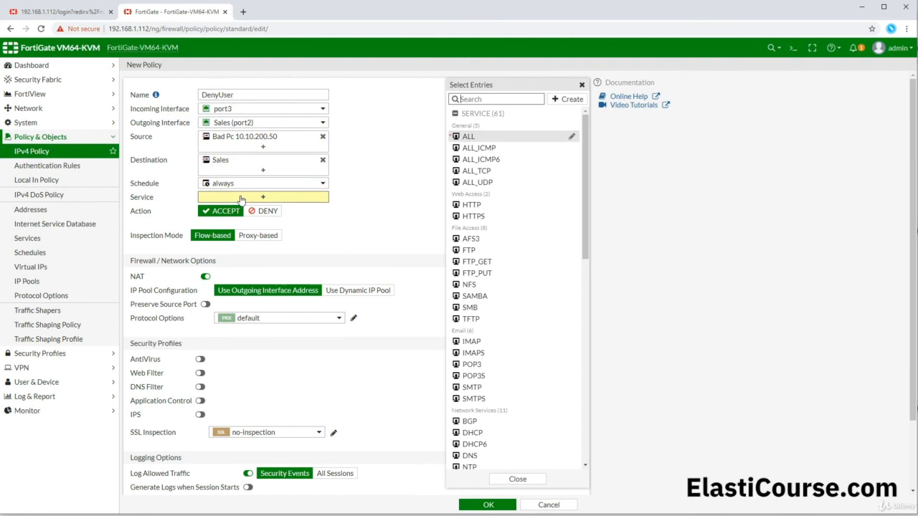
pyautogui.click(485, 151)
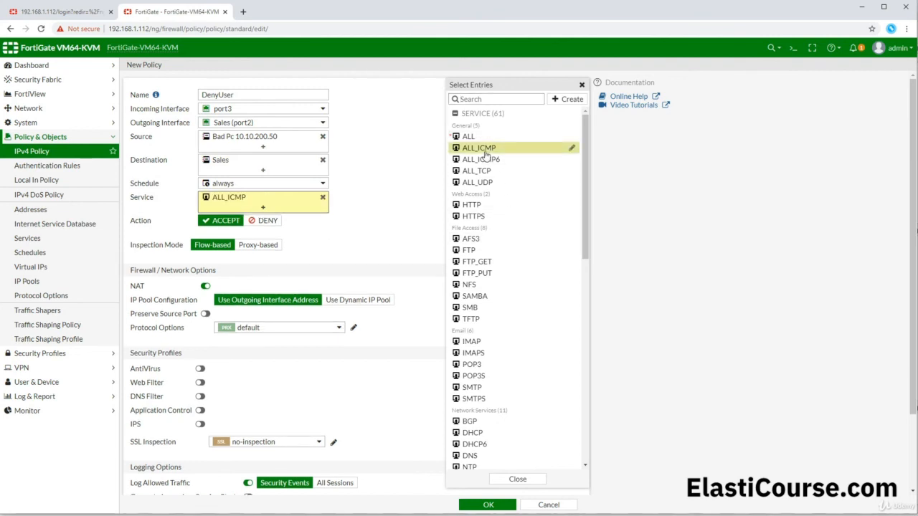
pyautogui.click(582, 84)
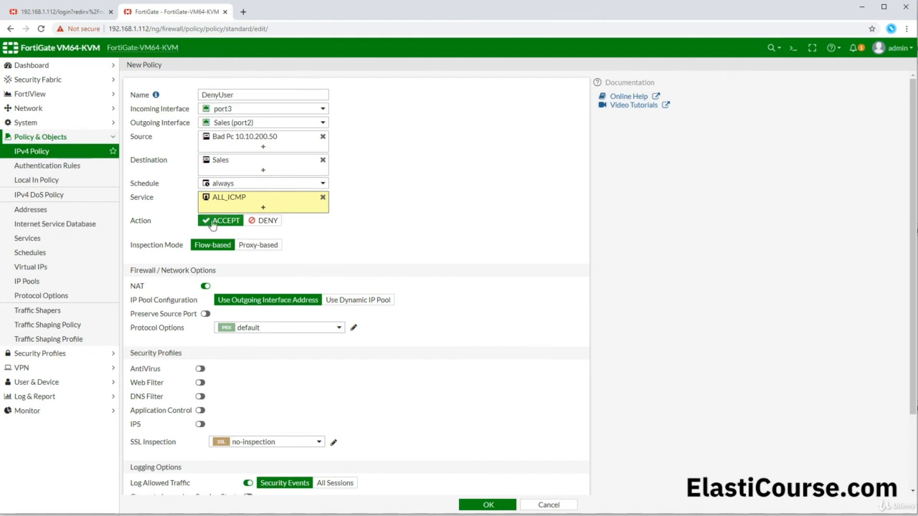
pyautogui.click(266, 222)
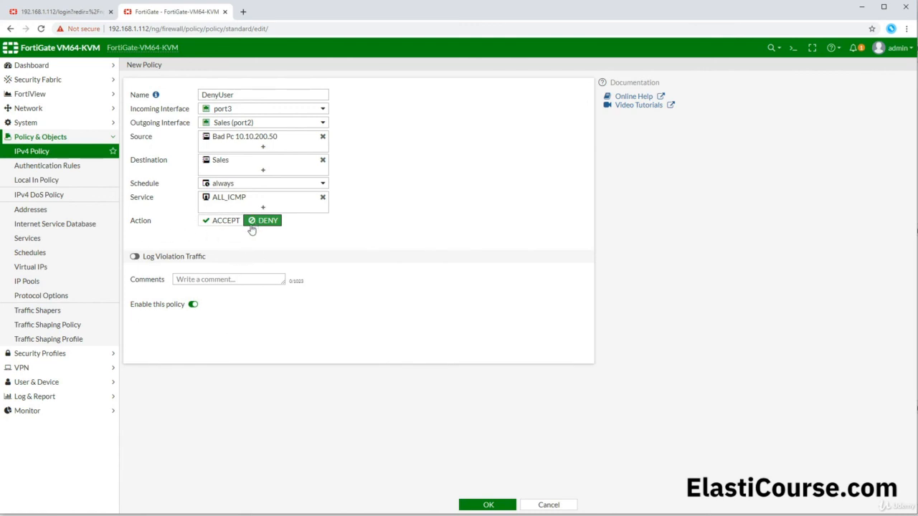
pyautogui.click(134, 257)
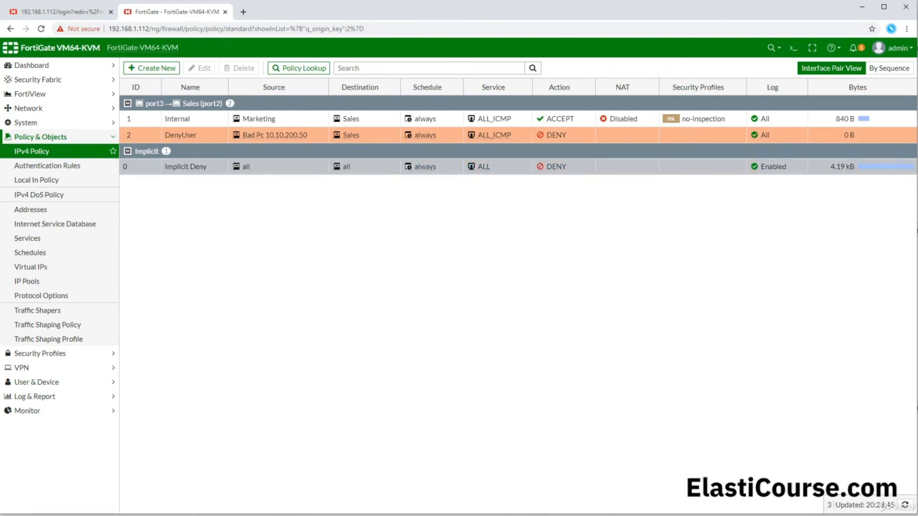
# - Paste and rerun ping 10.10.100.2 on the Marketing PC, which still gets five replies
pyautogui.click(43, 500)
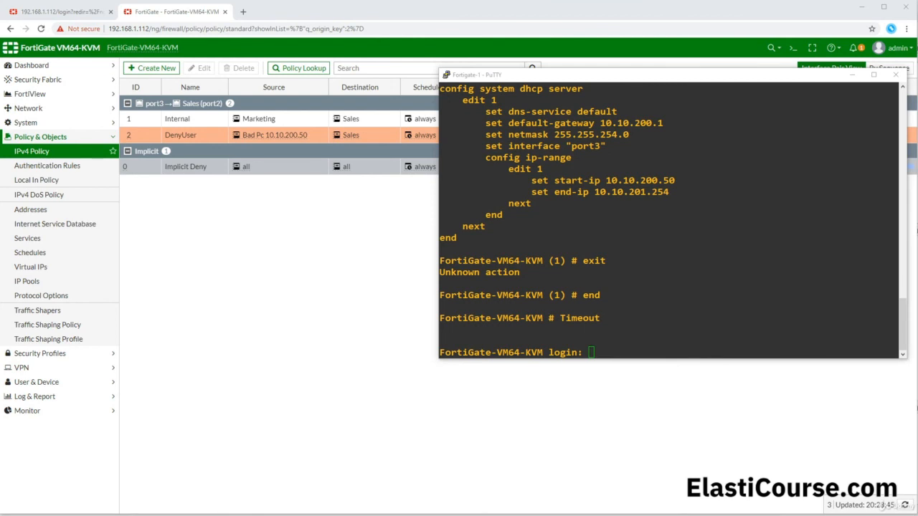
pyautogui.click(76, 499)
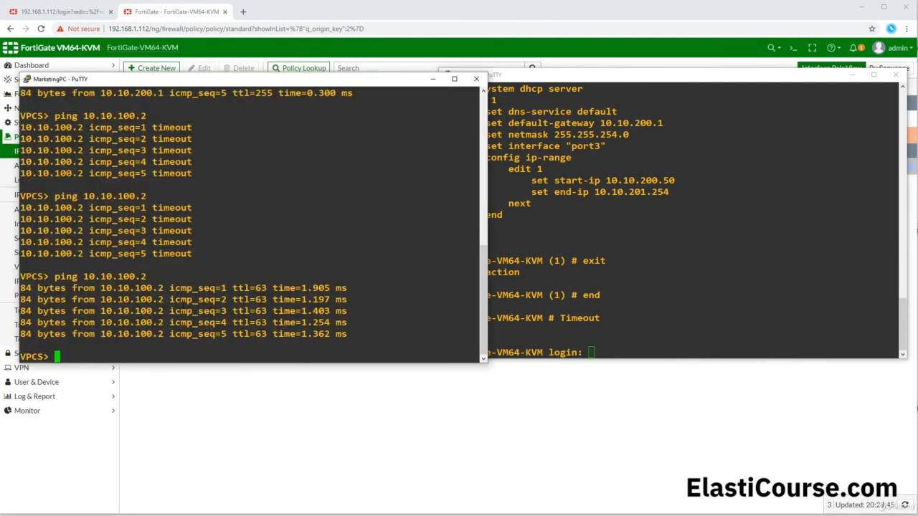
pyautogui.moveTo(51, 277); pyautogui.dragTo(146, 277)
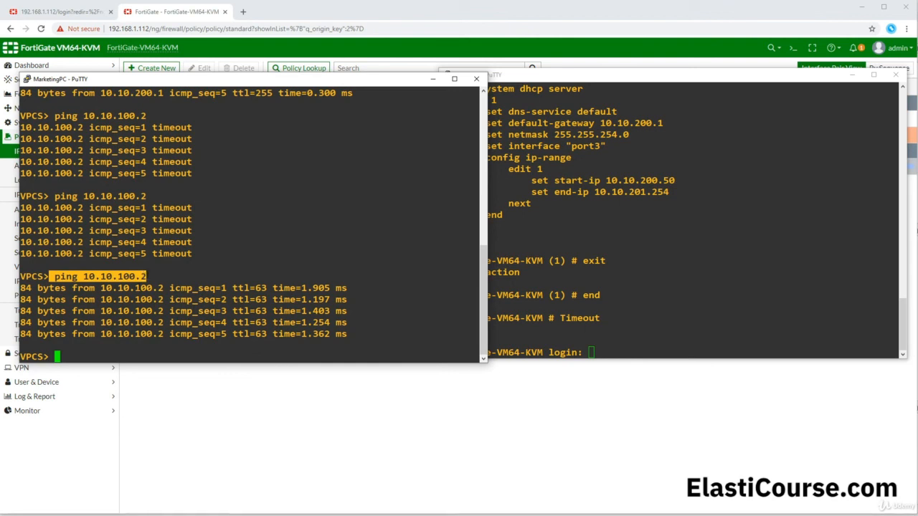
pyautogui.press('shift+Insert')
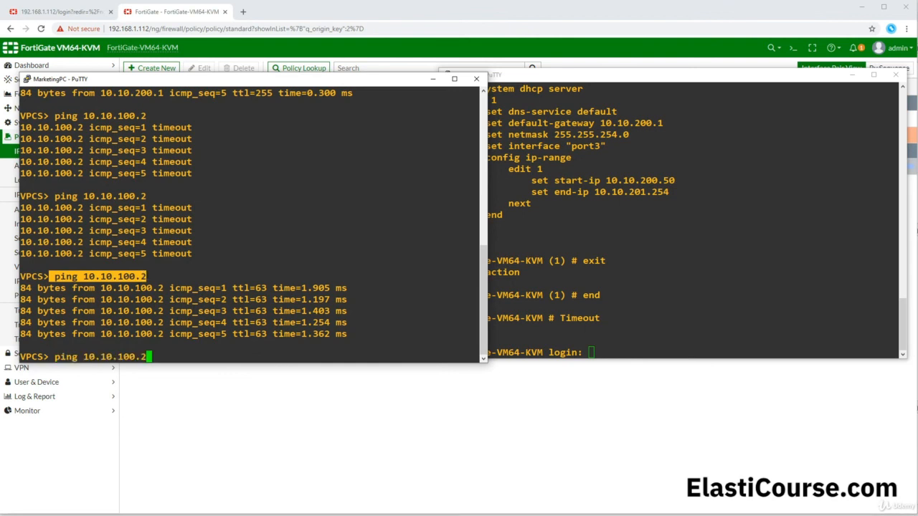
pyautogui.press('Return')
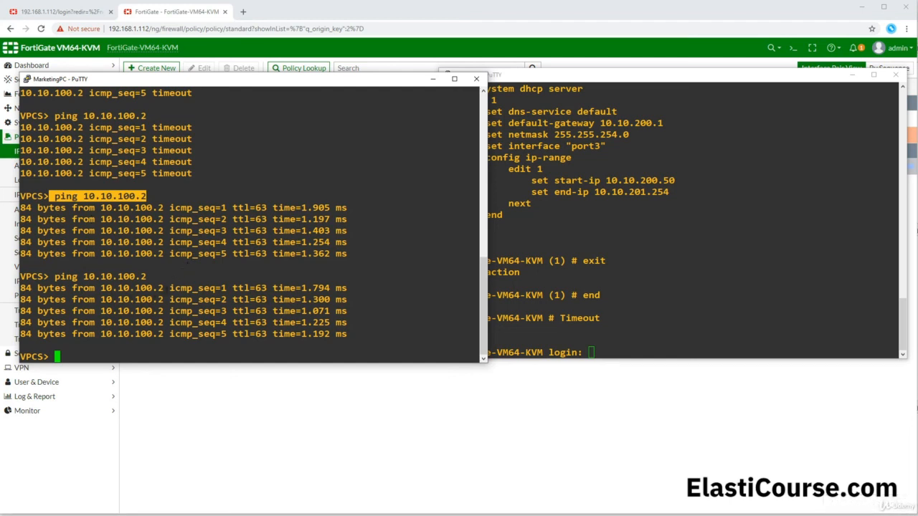
pyautogui.click(335, 450)
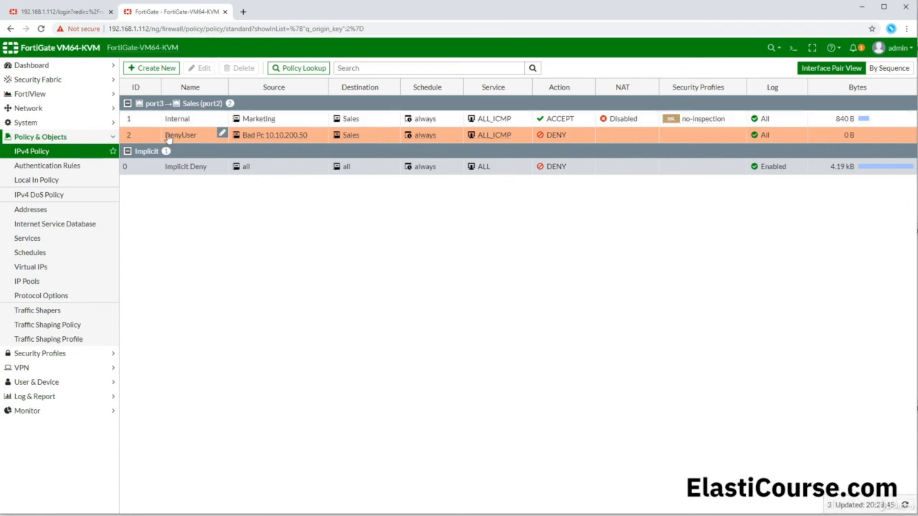
# - Drag the DenyUser row above Internal in the port3 to Sales (port2) policy list
pyautogui.click(136, 117)
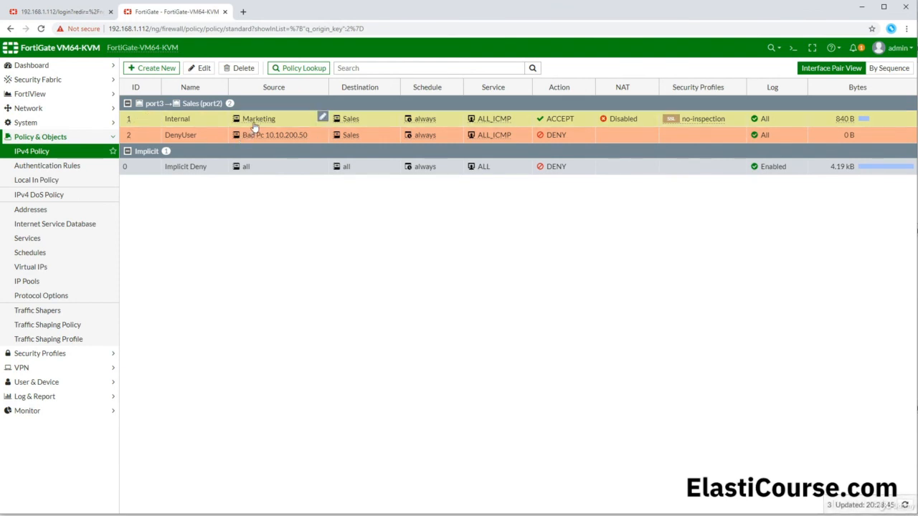
pyautogui.moveTo(256, 124)
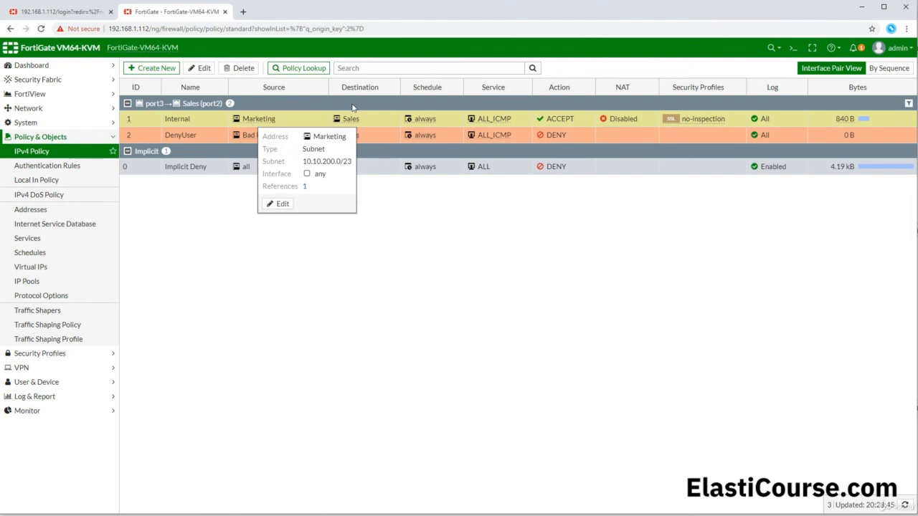
pyautogui.moveTo(357, 122)
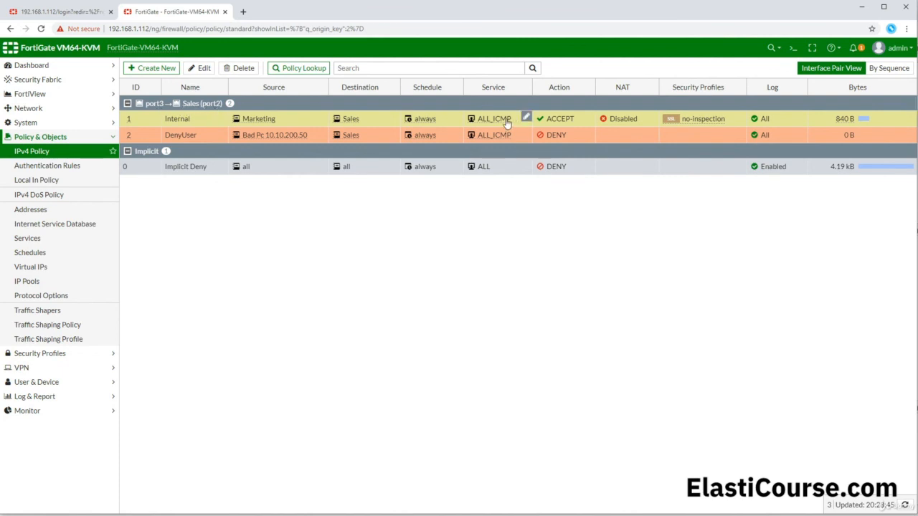
pyautogui.moveTo(507, 123)
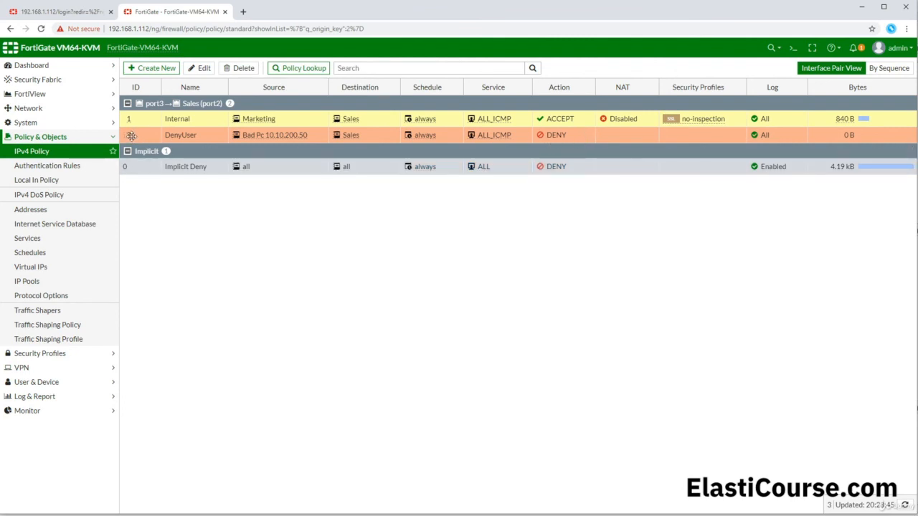
pyautogui.moveTo(131, 135); pyautogui.dragTo(136, 118)
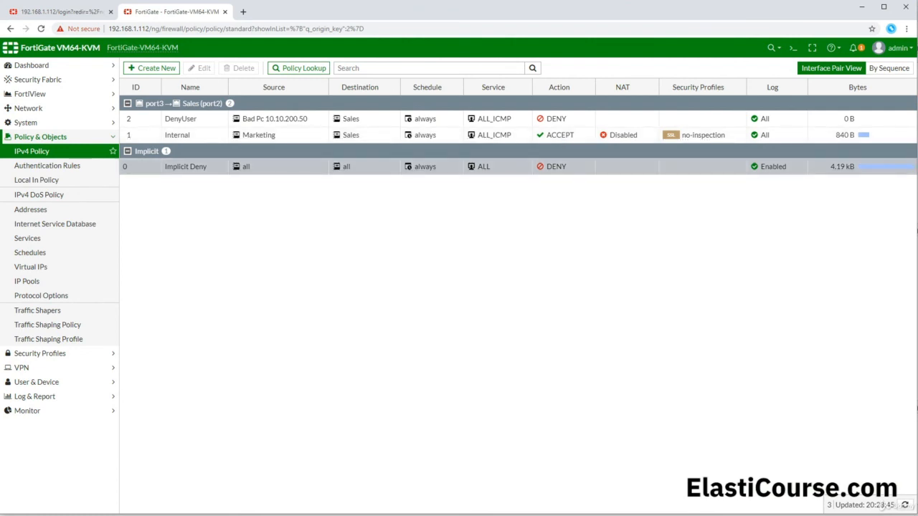
# - Re-run 'ping 10.10.100.2' on MarketingPC, confirm it times out, and return to the FortiGate policy list
pyautogui.click(56, 512)
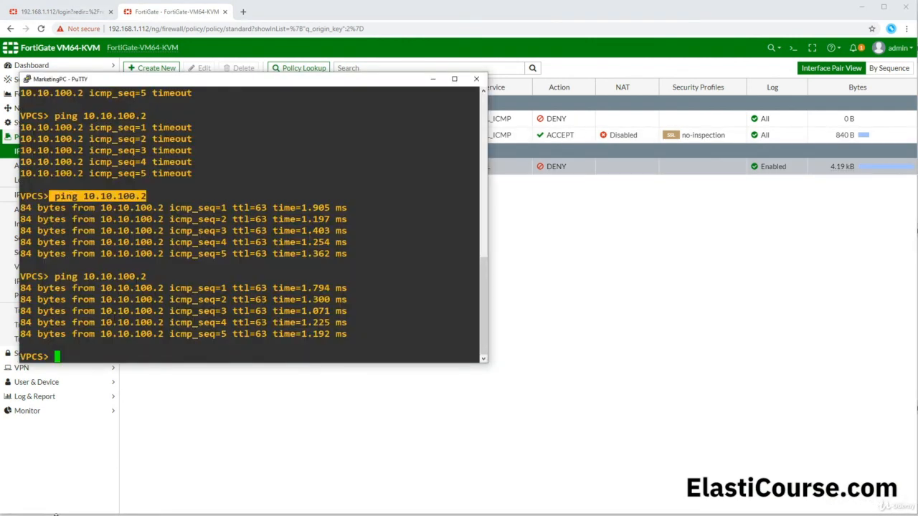
pyautogui.click(209, 269)
pyautogui.rightClick(203, 269)
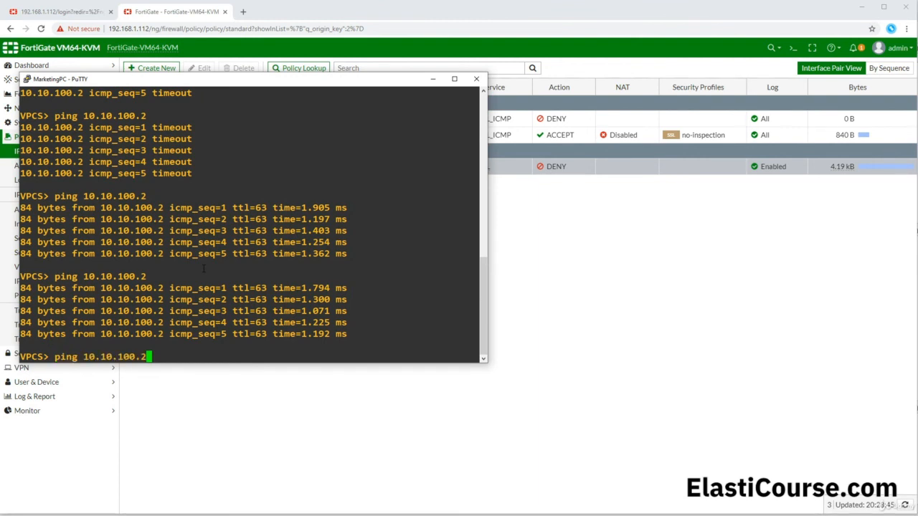
pyautogui.press('Return')
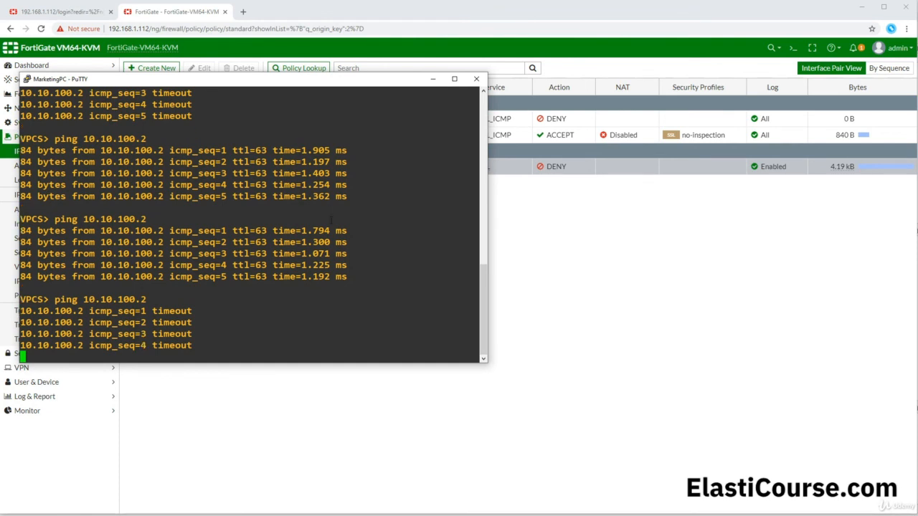
pyautogui.click(524, 205)
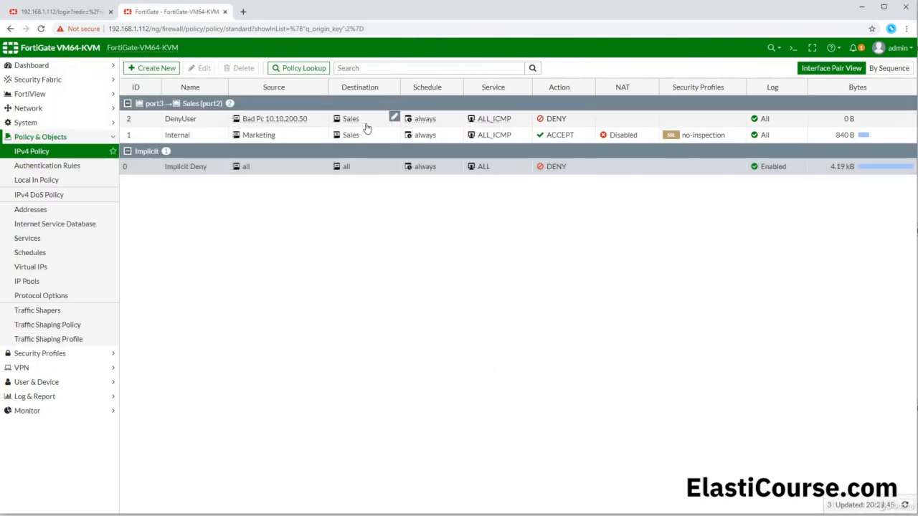